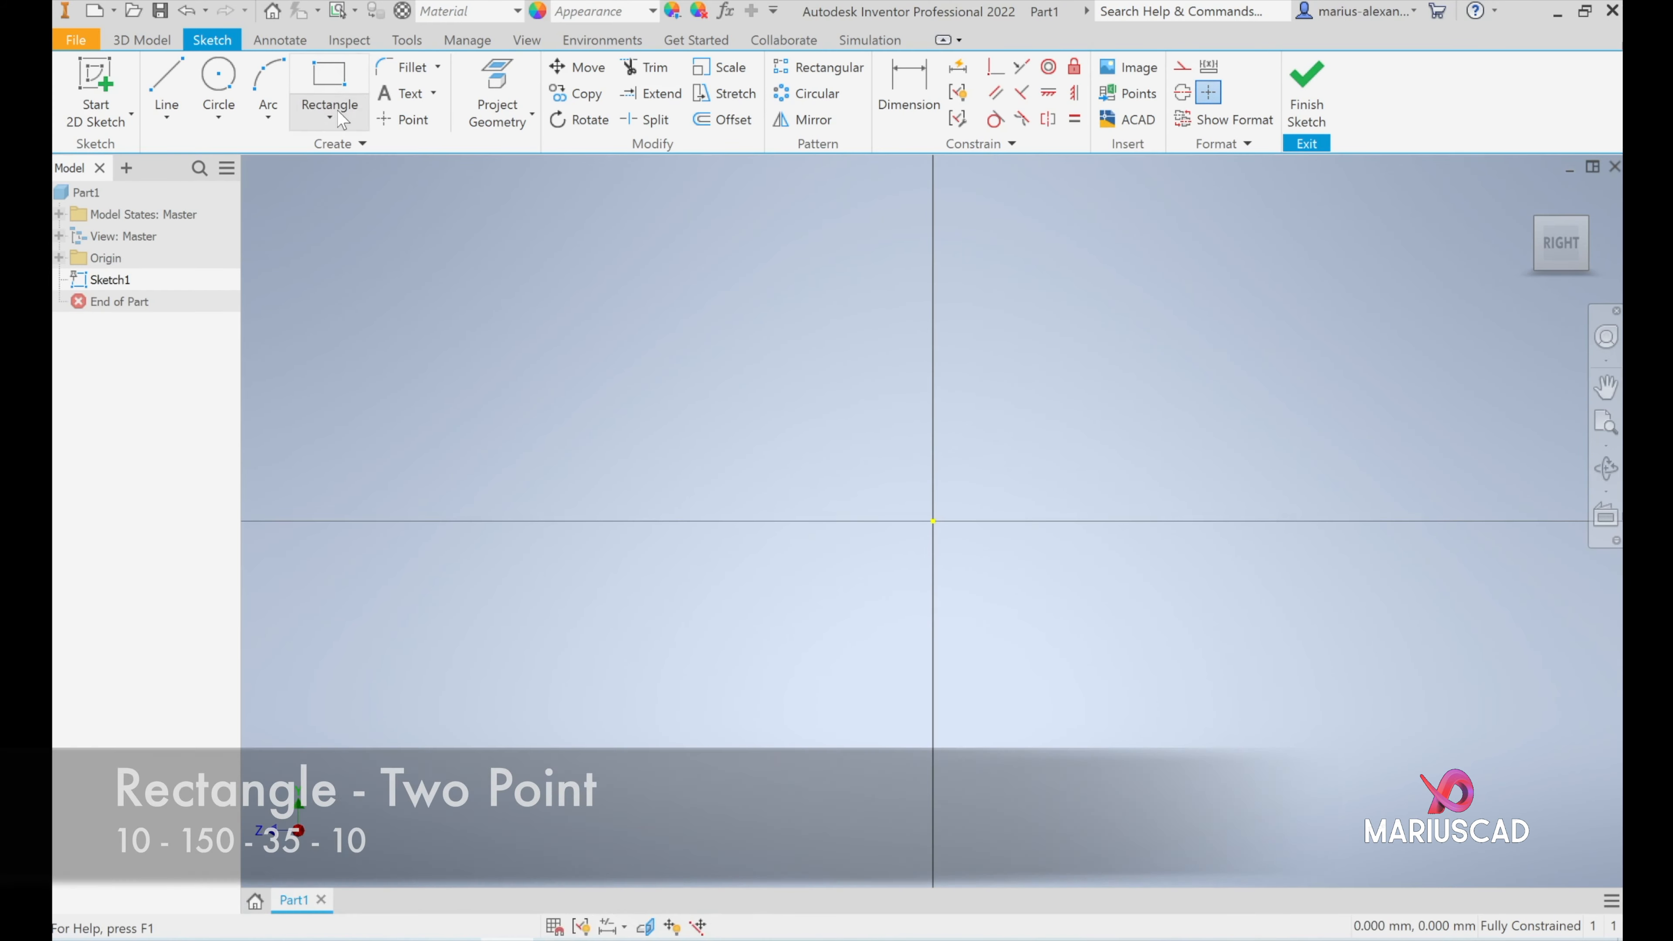
- Draw a two-point rectangle from the sketch origin, 150 mm long and 10 mm high
{"action": "left_click", "coordinate": [338, 110]}
{"action": "left_click", "coordinate": [371, 158]}
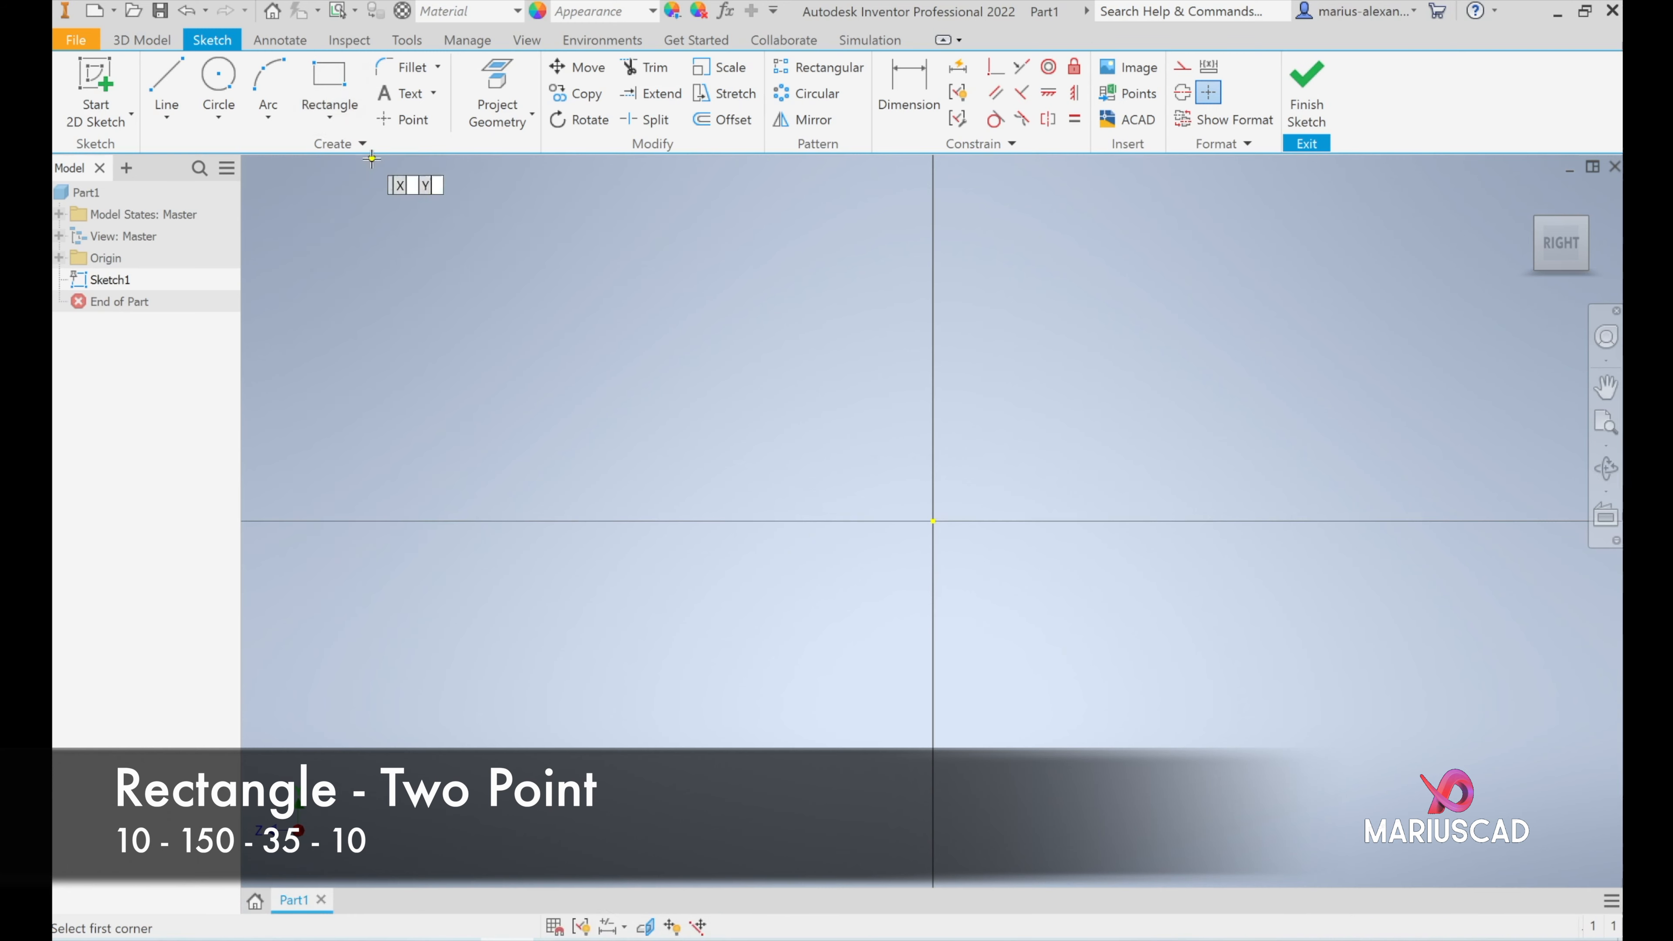
{"action": "left_click", "coordinate": [933, 521]}
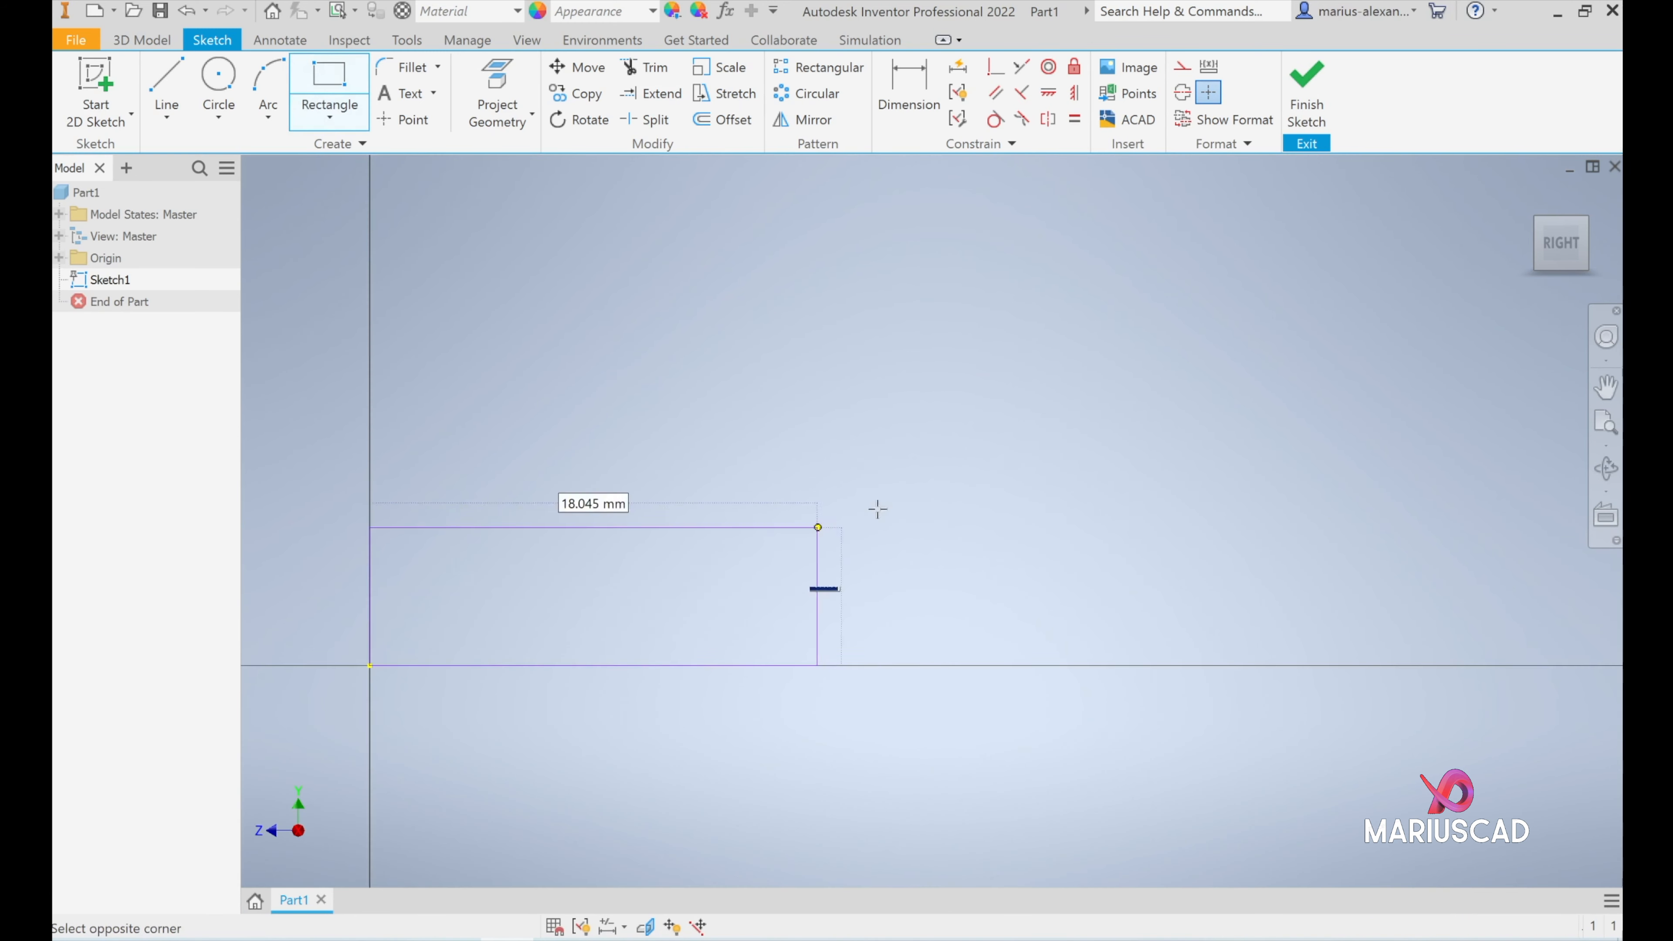
{"action": "type", "text": "10"}
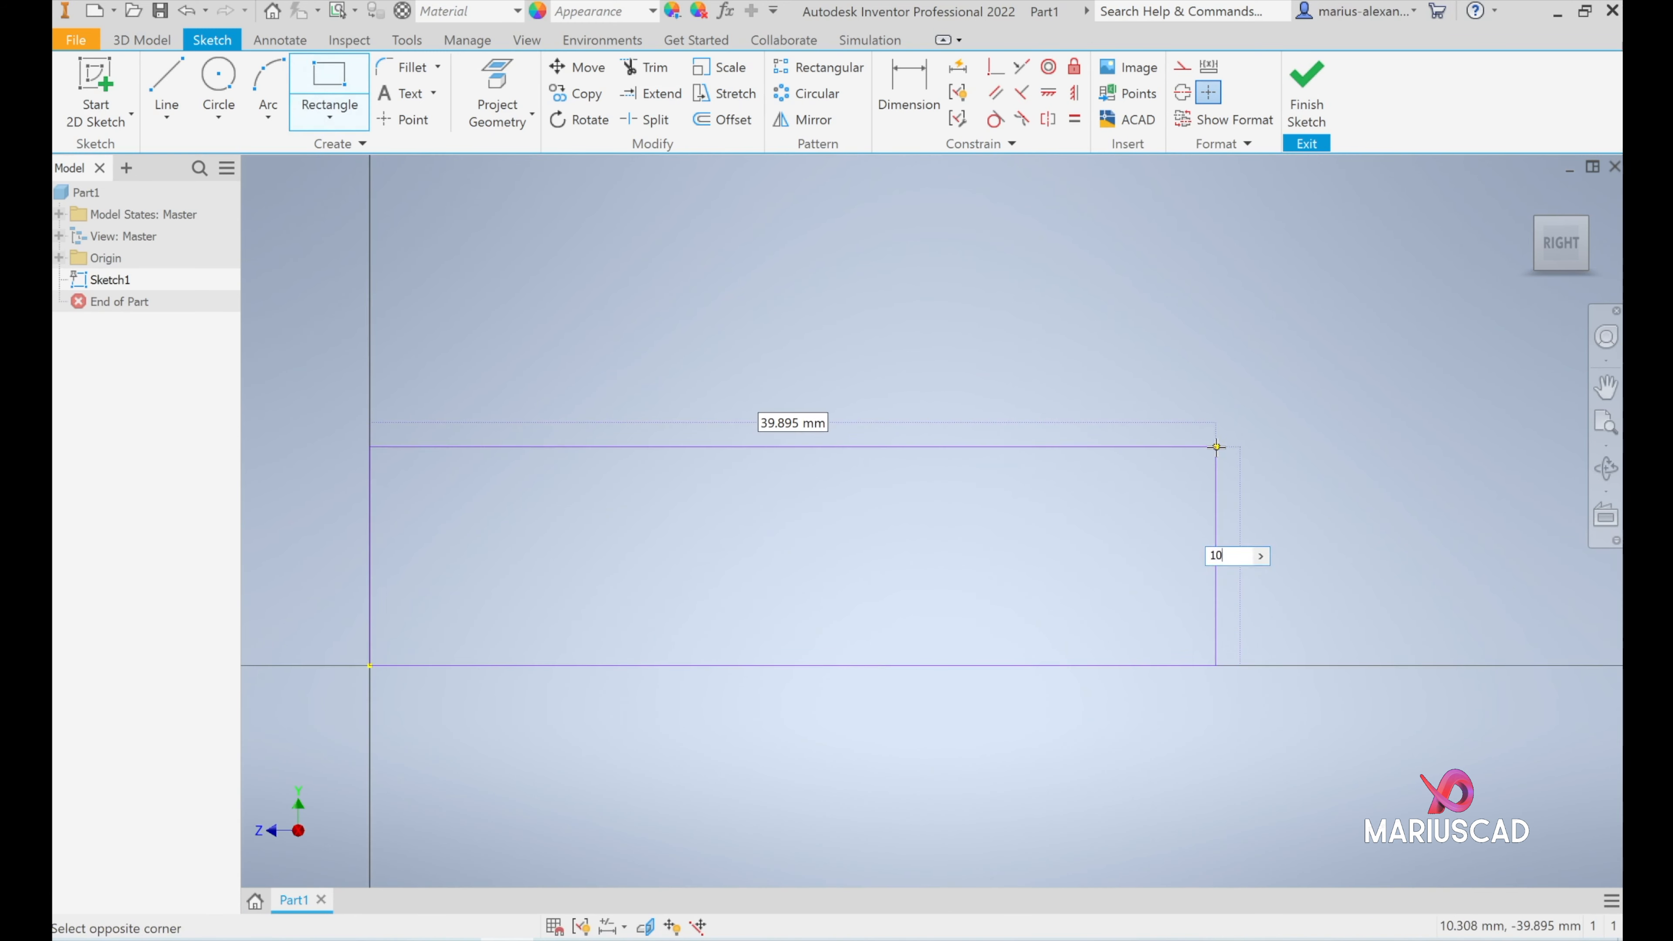
{"action": "key", "text": "Tab"}
{"action": "type", "text": "15"}
{"action": "key", "text": "Return"}
- Draw a second rectangle standing on the far upper corner of the base rectangle, 35 mm high and 10 mm wide inward
{"action": "scroll", "coordinate": [1251, 429], "scroll_direction": "down", "scroll_amount": 5}
{"action": "middle_click_drag", "start_coordinate": [1256, 429], "coordinate": [253, 646]}
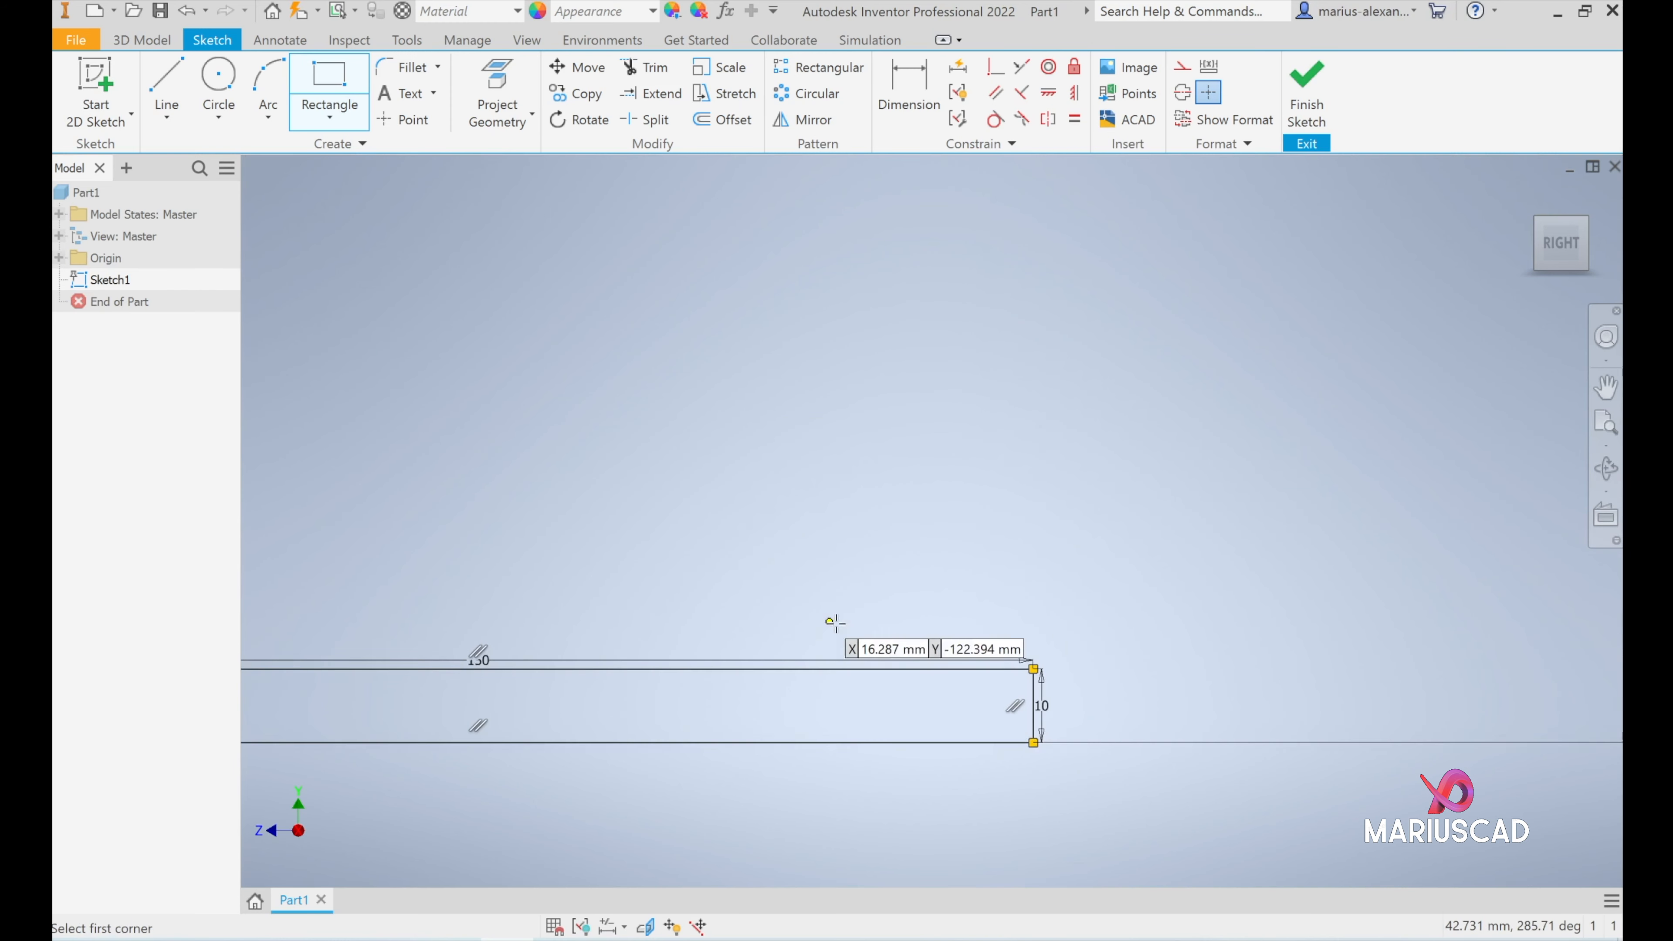
{"action": "left_click", "coordinate": [1033, 667]}
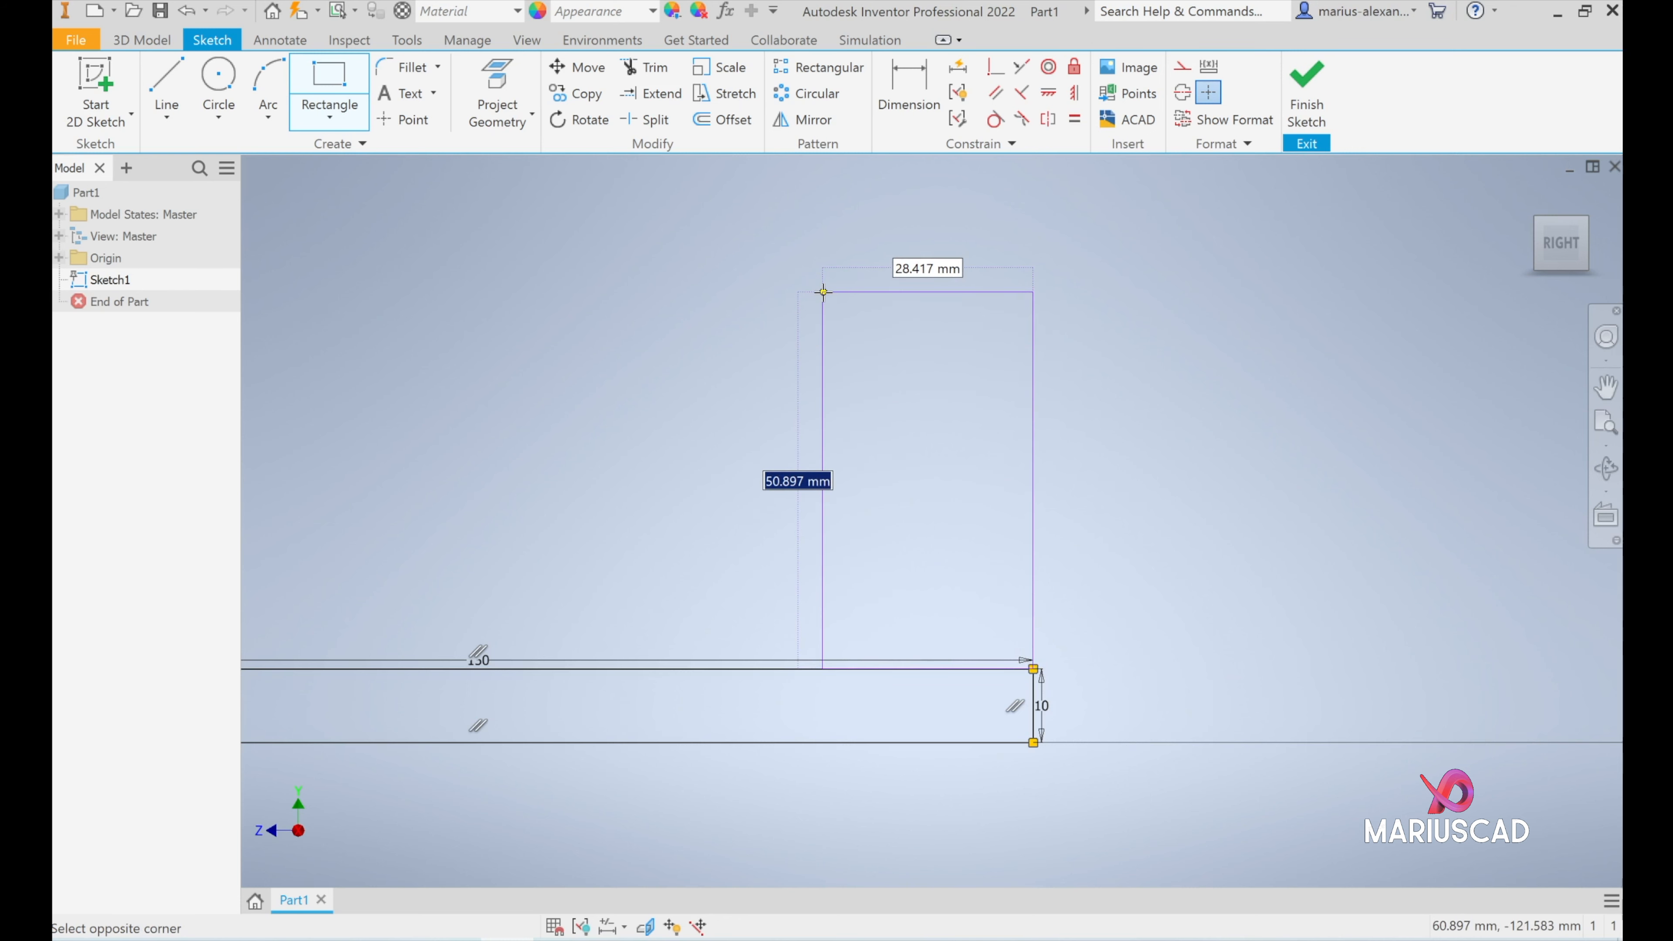
{"action": "type", "text": "35"}
{"action": "key", "text": "Tab"}
{"action": "type", "text": "10"}
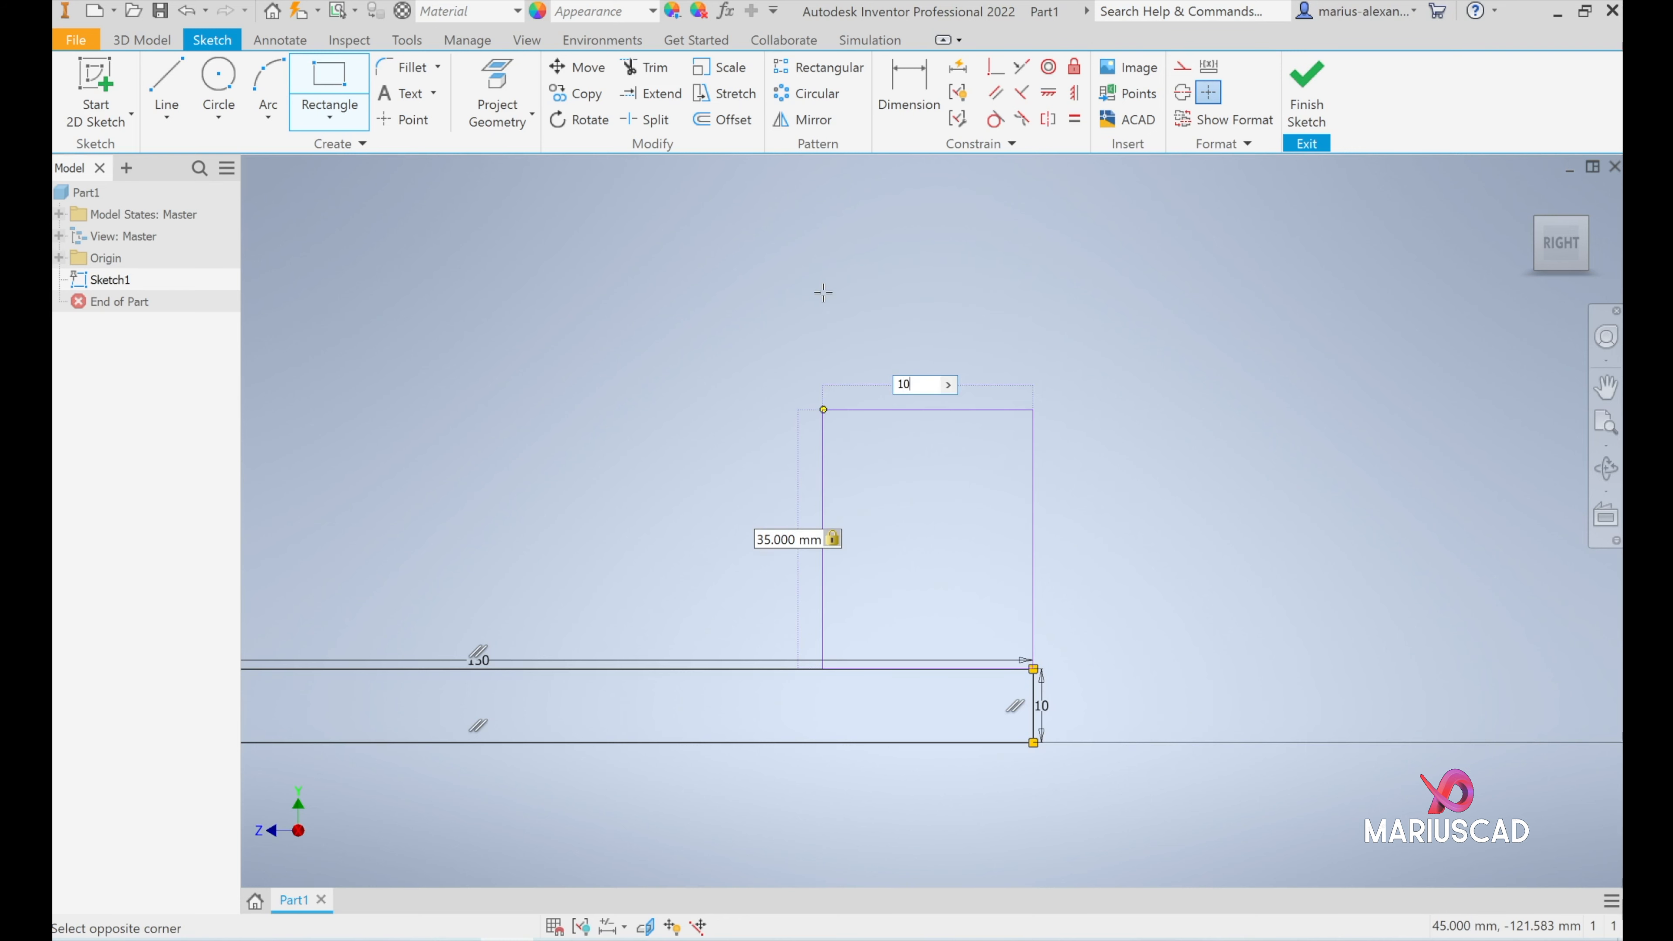
{"action": "key", "text": "Return"}
{"action": "key", "text": "Escape"}
- Fillet the upright's inner top corner and its inner junction with the base at 3 mm radius, then finish the sketch
{"action": "mouse_move", "coordinate": [699, 444]}
{"action": "middle_mouse_down"}
{"action": "mouse_move", "coordinate": [728, 423]}
{"action": "mouse_move", "coordinate": [886, 406]}
{"action": "middle_mouse_up"}
{"action": "scroll", "coordinate": [887, 406], "scroll_direction": "down", "scroll_amount": 3}
{"action": "left_click", "coordinate": [568, 939]}
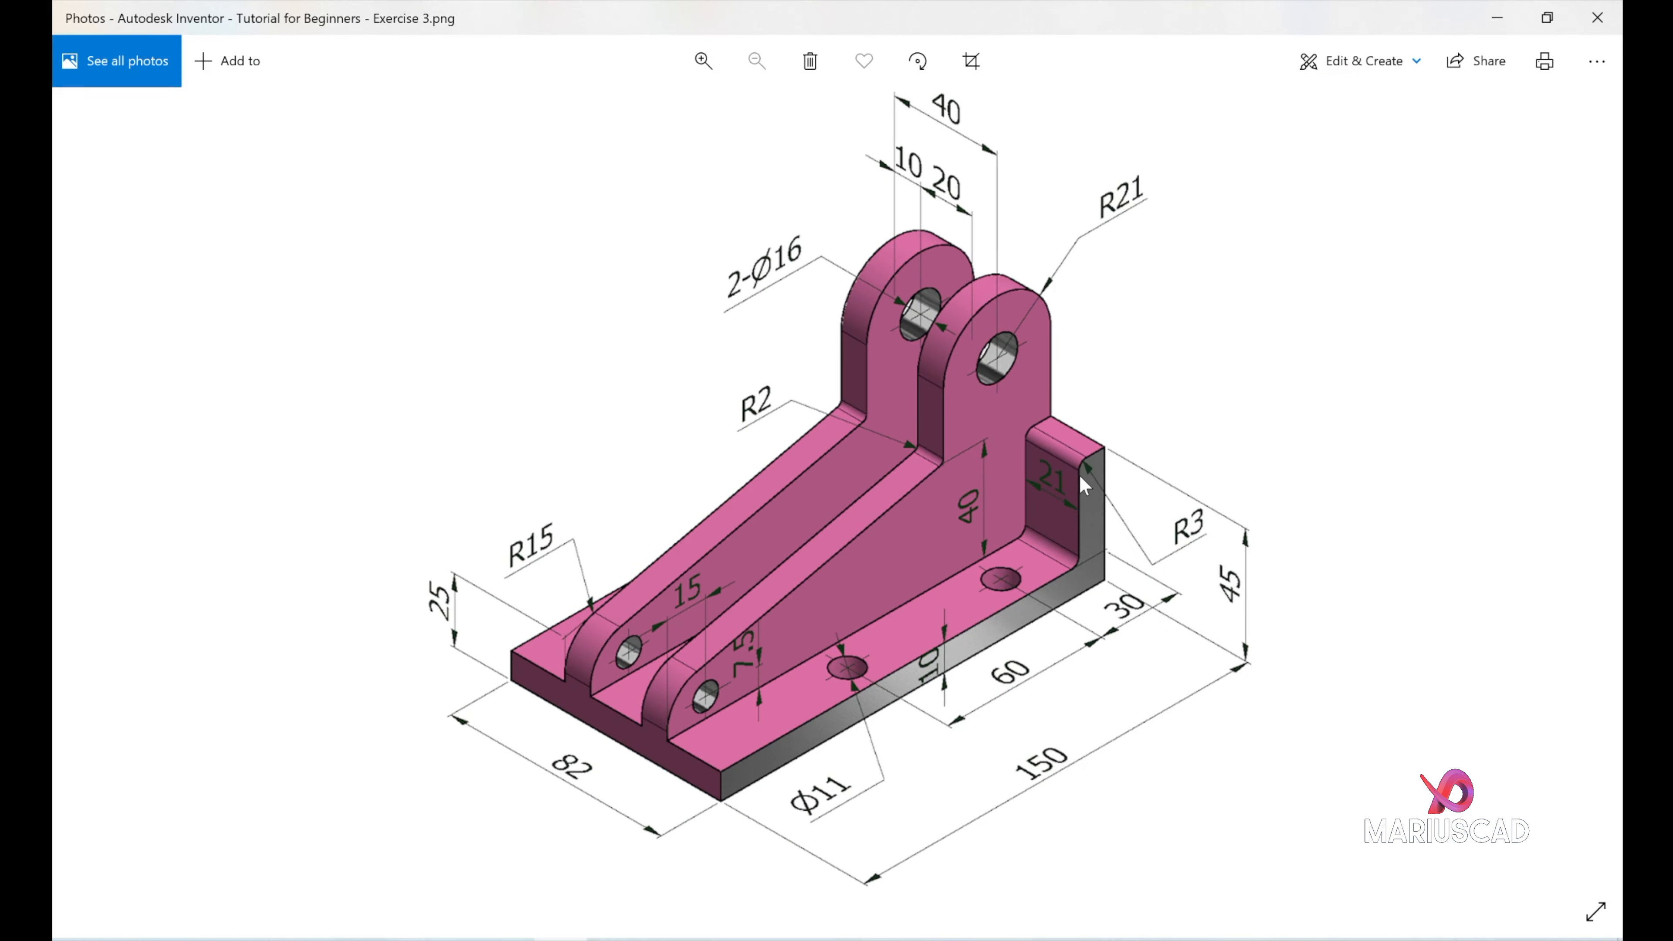
{"action": "left_click", "coordinate": [1504, 9]}
{"action": "left_click", "coordinate": [402, 66]}
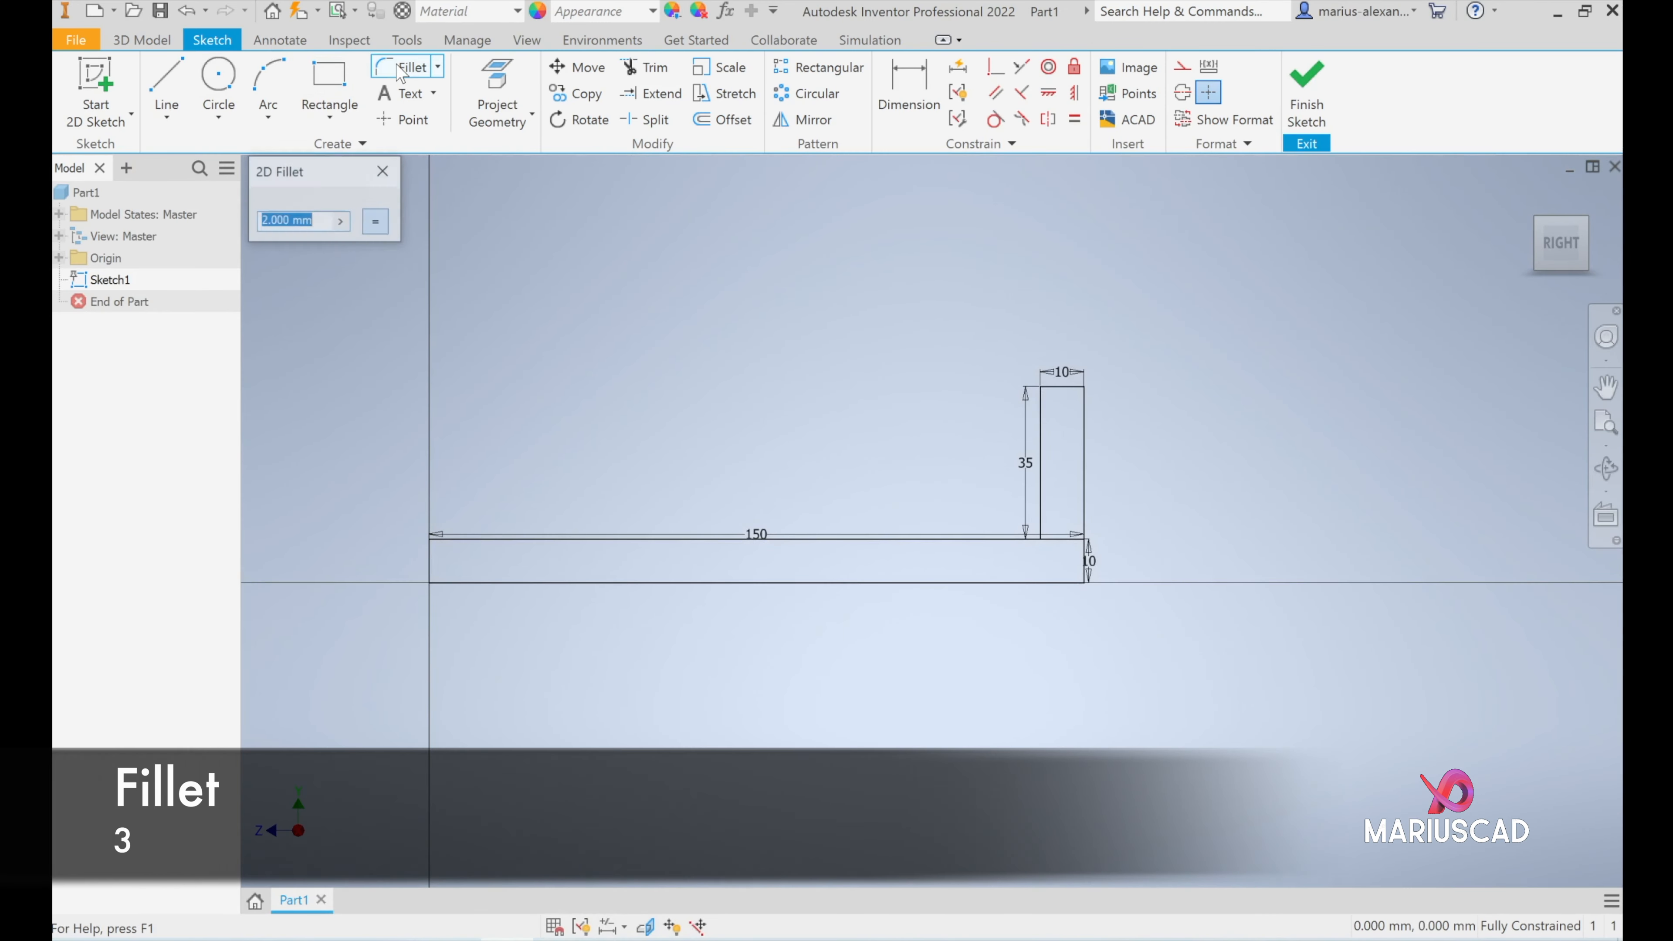
{"action": "type", "text": "3"}
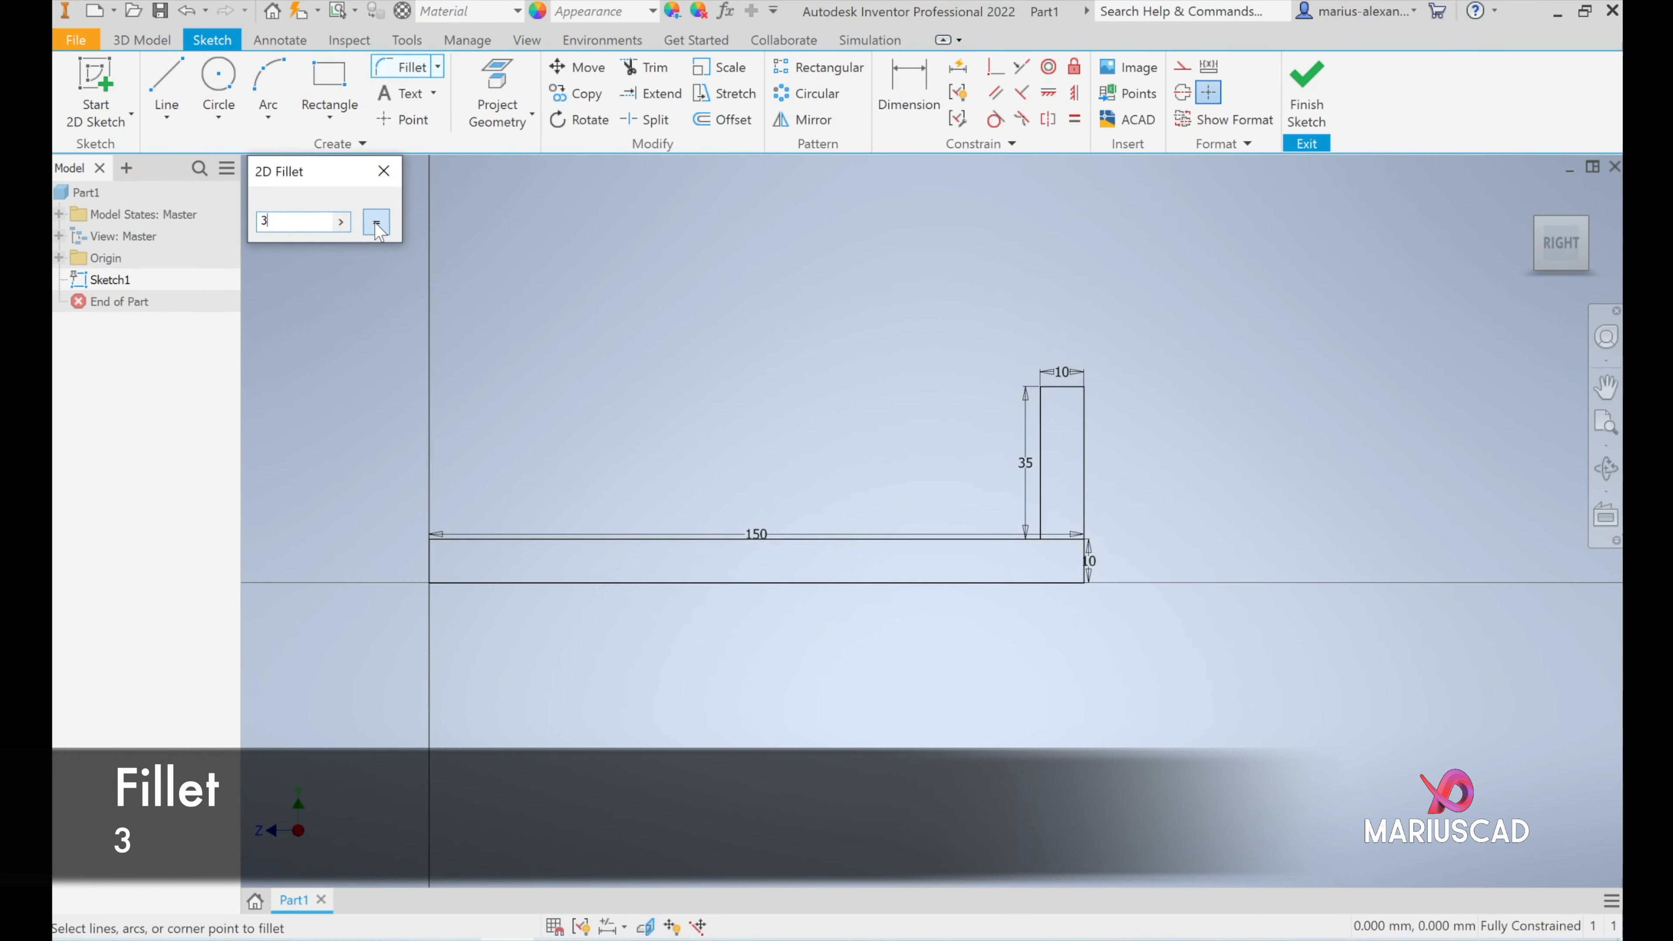
{"action": "left_click", "coordinate": [1069, 387]}
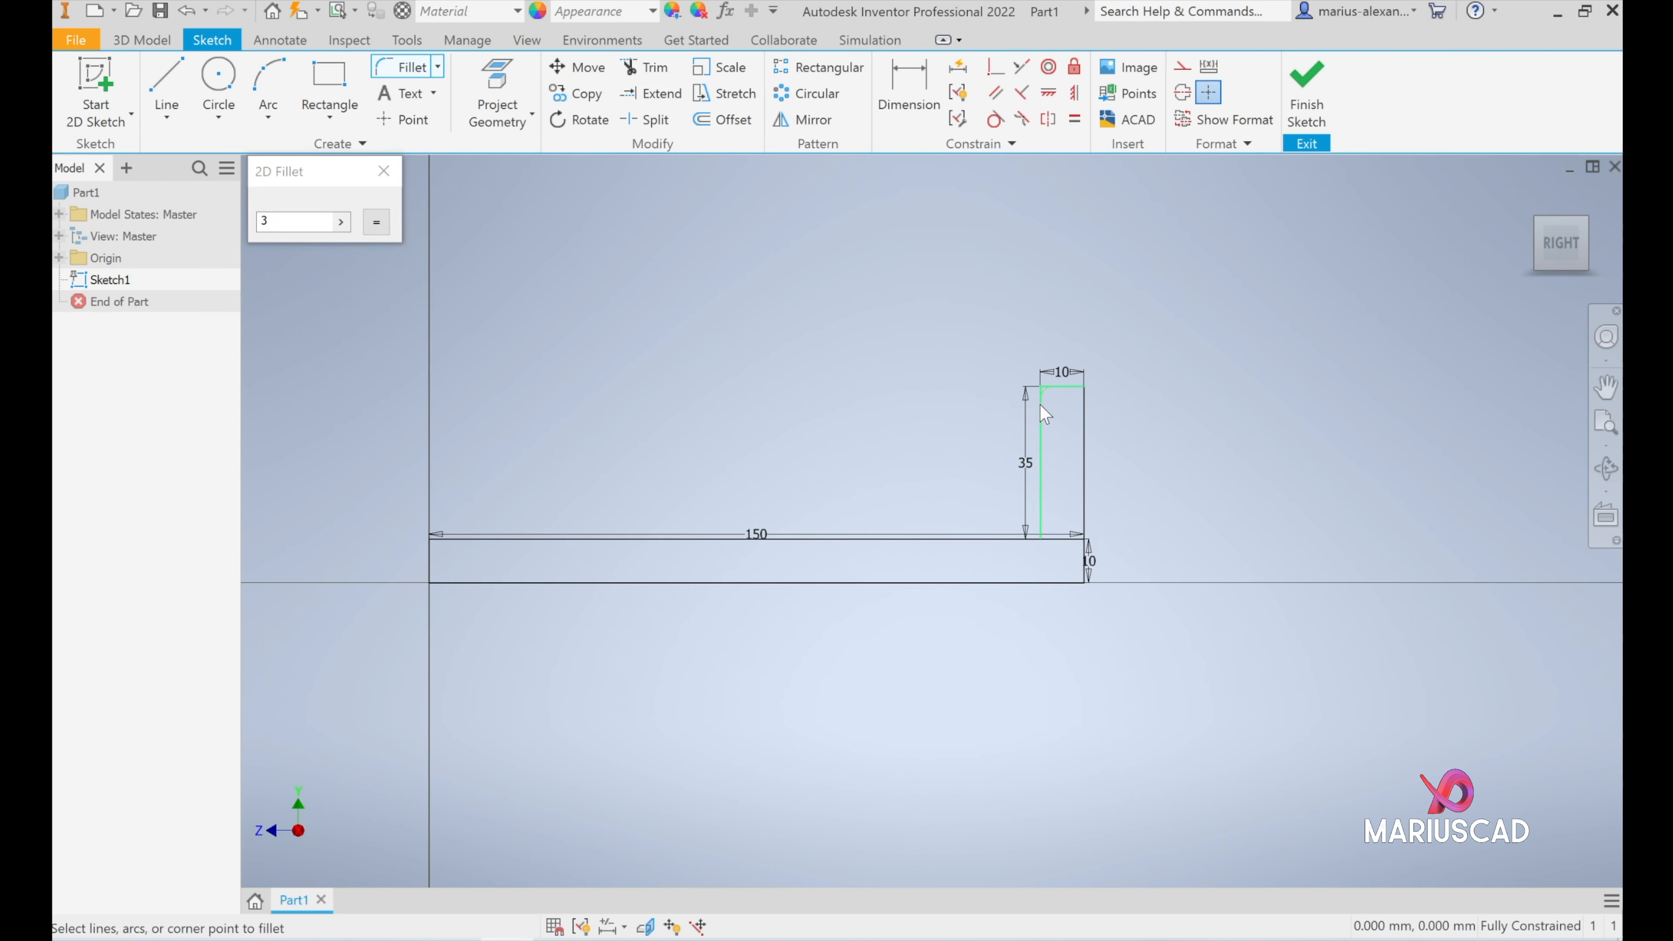
{"action": "left_click", "coordinate": [1041, 403]}
{"action": "left_click", "coordinate": [1041, 517]}
{"action": "left_click", "coordinate": [1031, 536]}
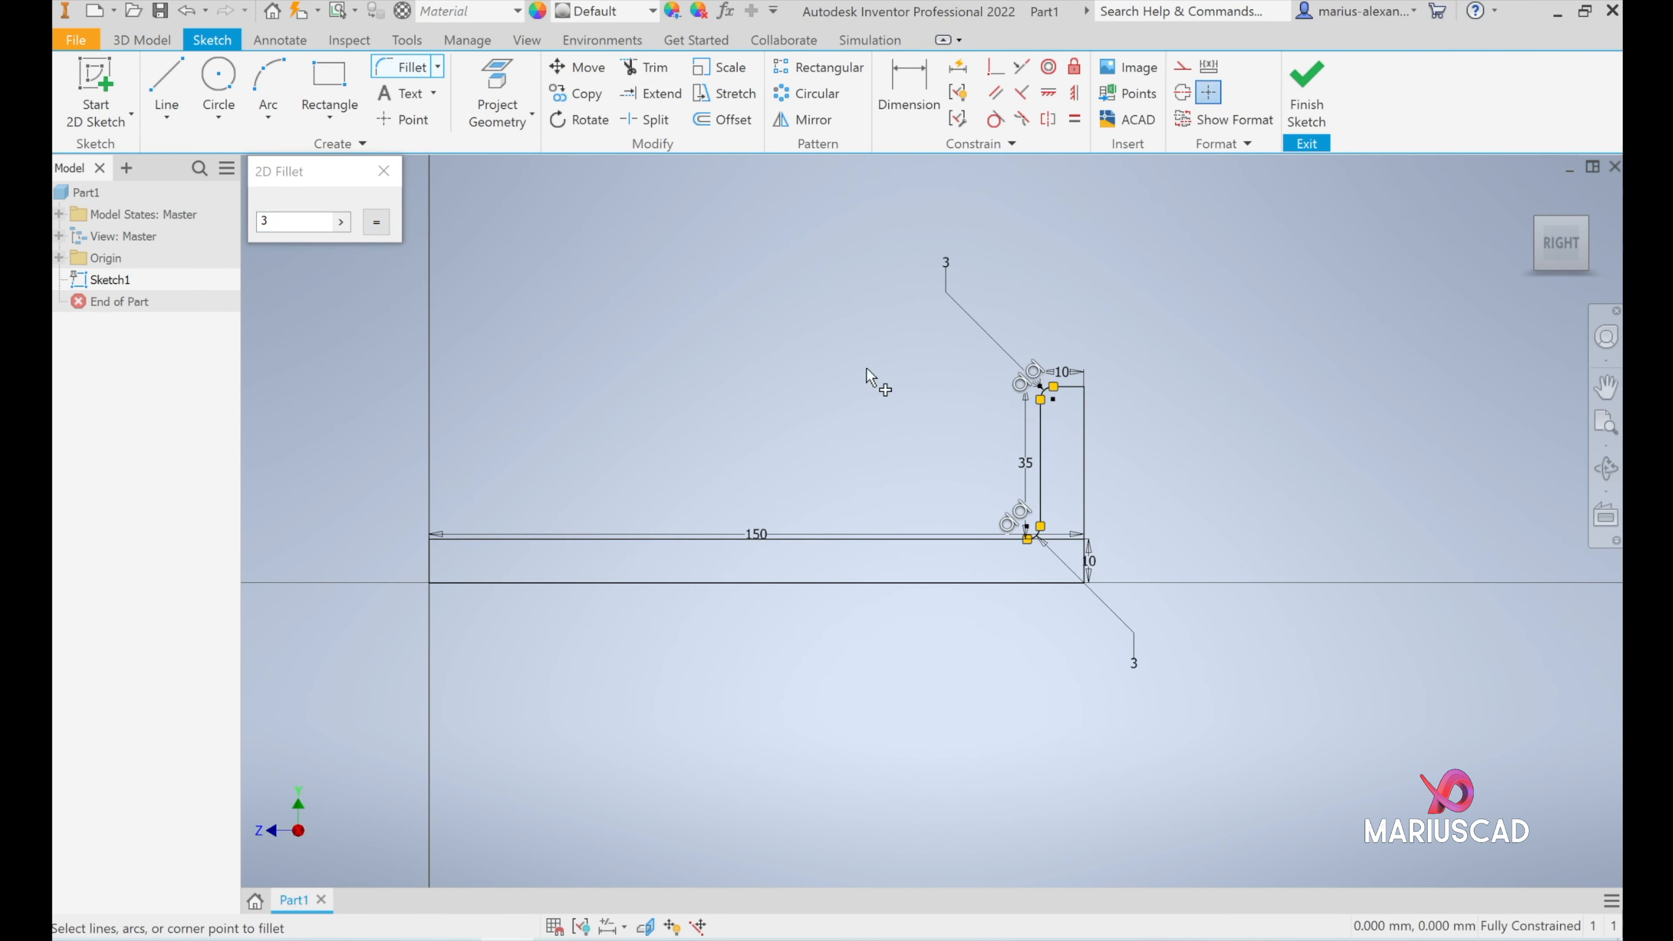
{"action": "left_click", "coordinate": [1307, 92]}
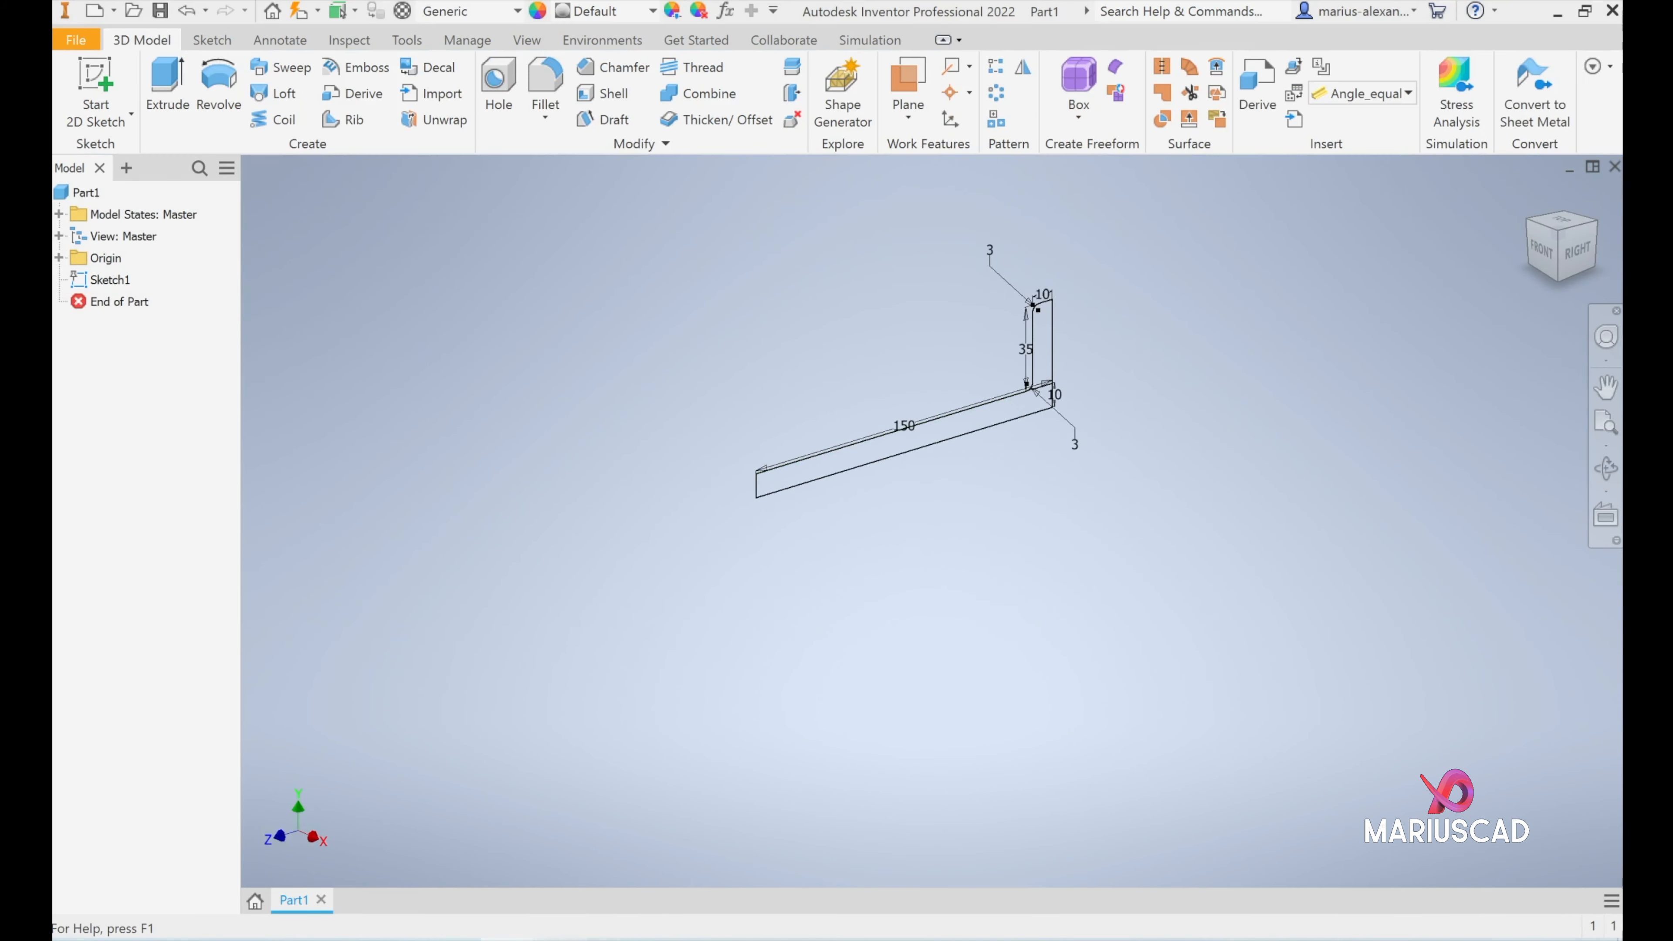
- Extrude the L-shaped profile symmetrically about the sketch plane to a total width of 82 mm
{"action": "key", "text": "alt+Tab"}
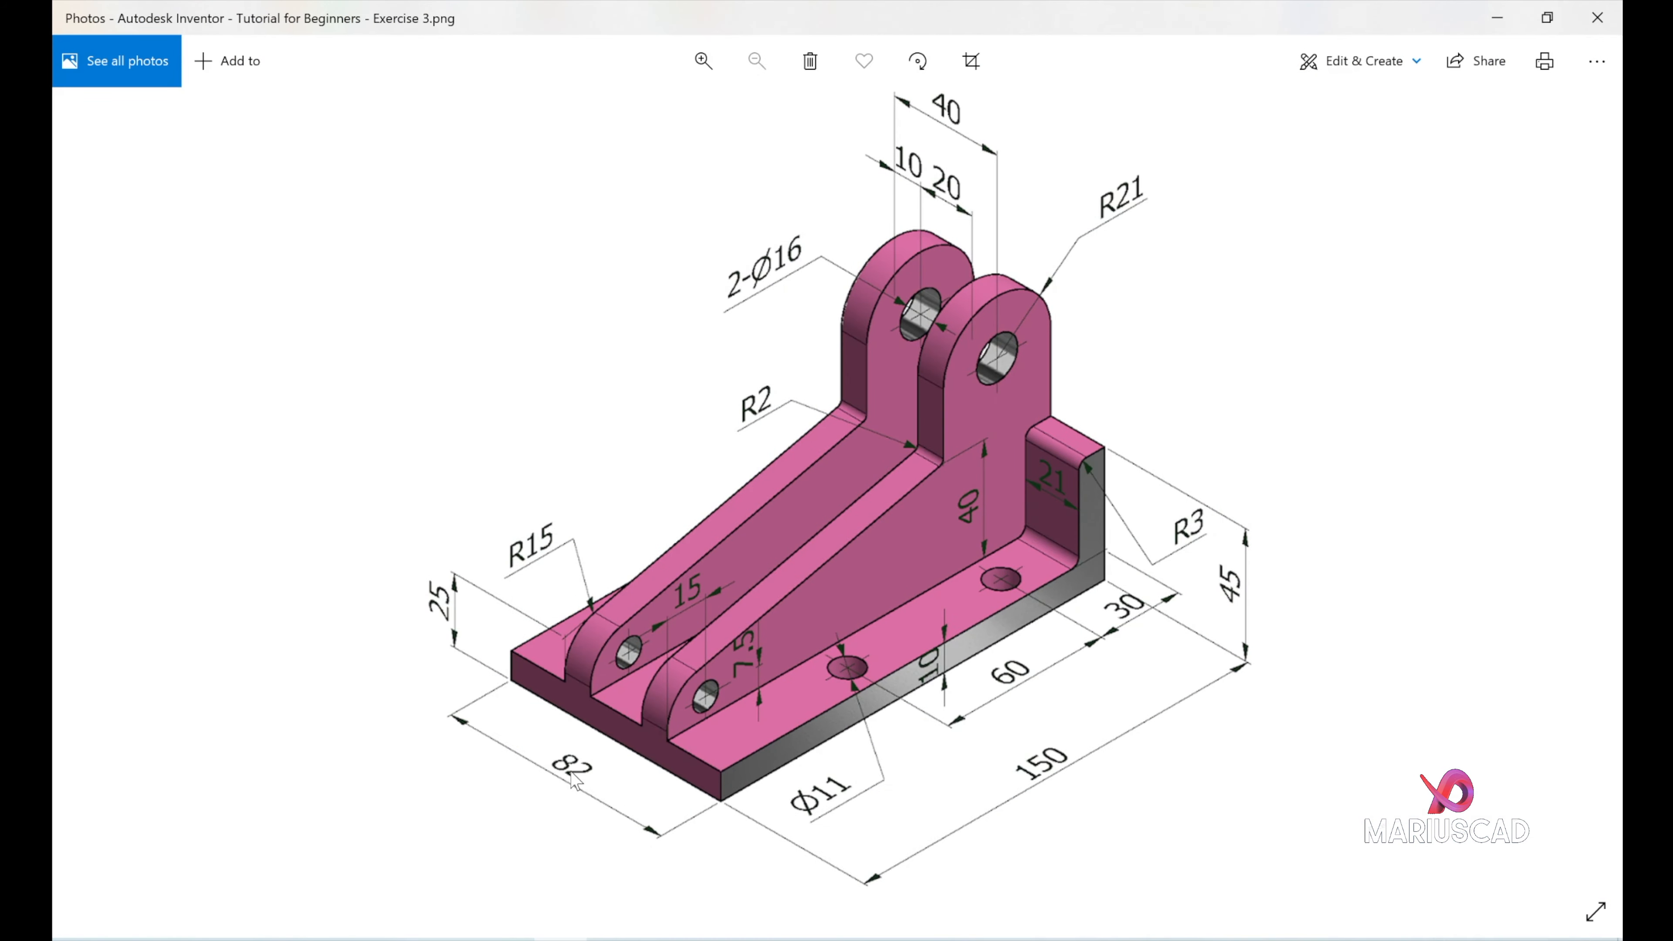
{"action": "left_click", "coordinate": [1497, 18]}
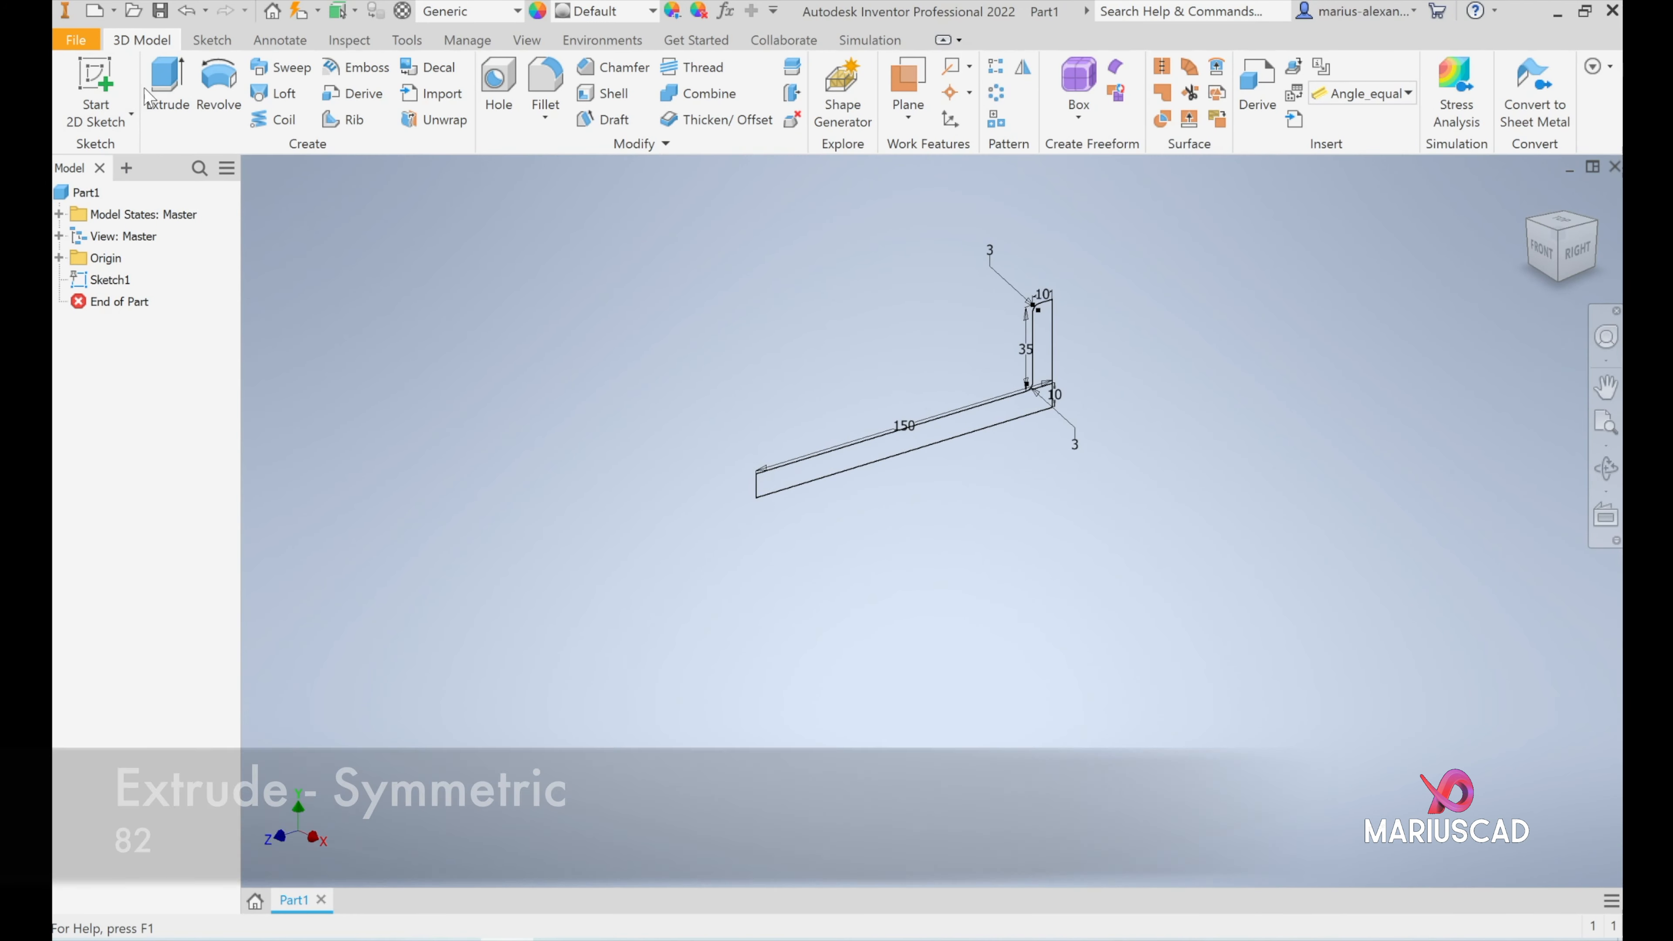
{"action": "key", "text": "e"}
{"action": "scroll", "coordinate": [1054, 395], "scroll_direction": "up", "scroll_amount": 3}
{"action": "scroll", "coordinate": [1046, 578], "scroll_direction": "down", "scroll_amount": 2}
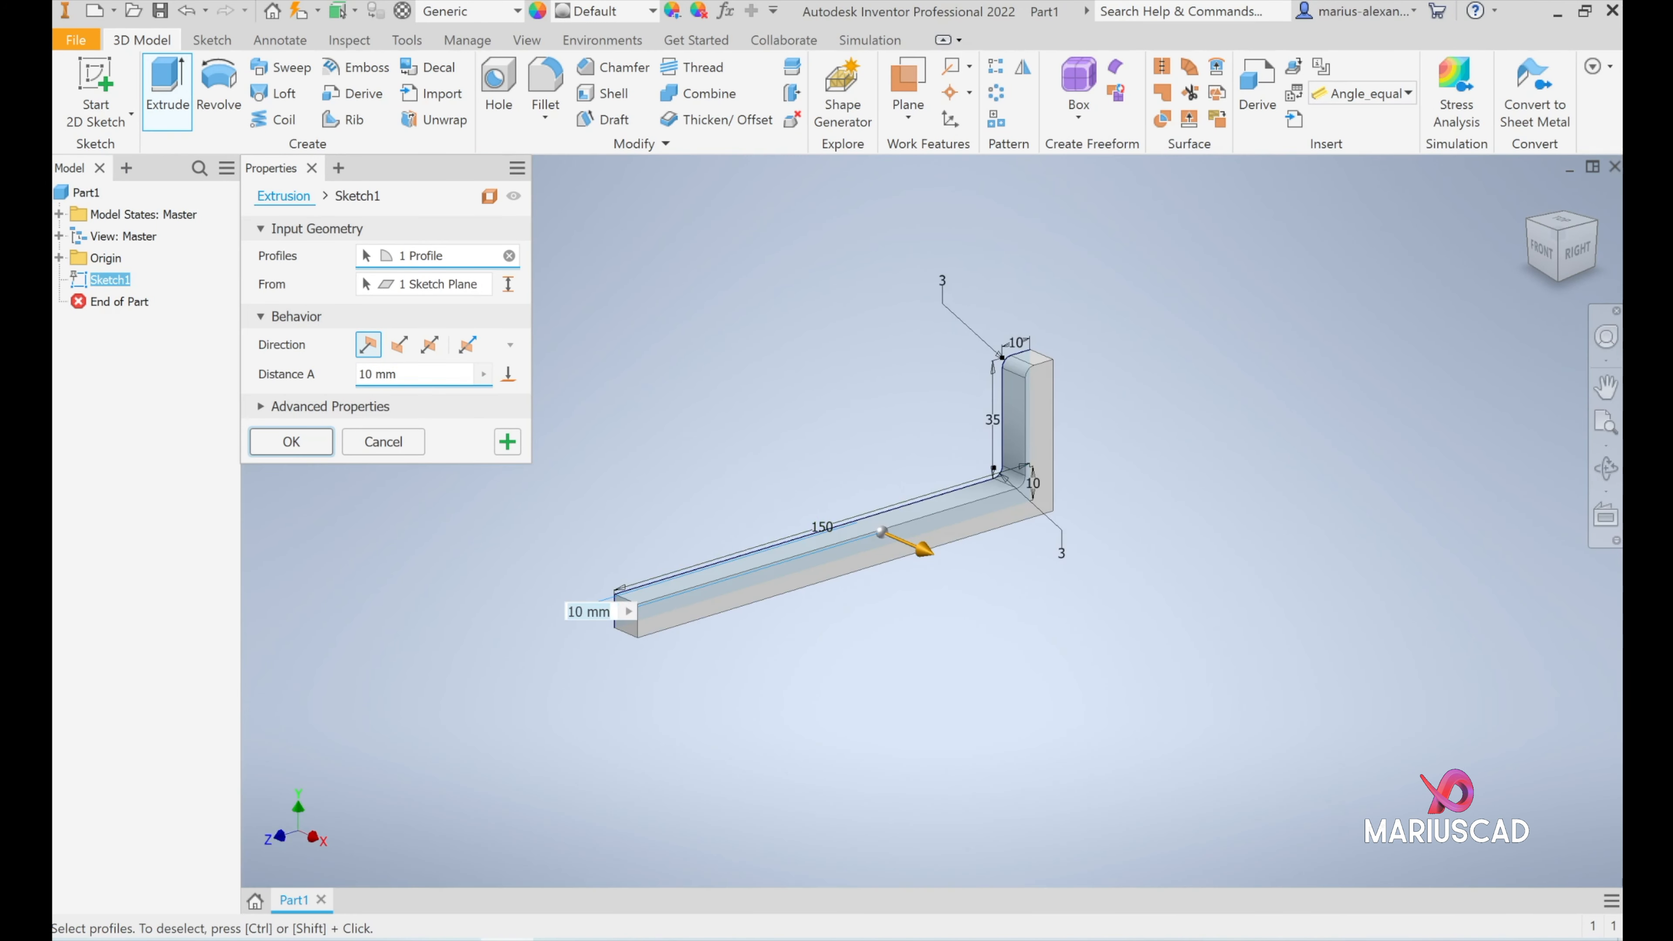
{"action": "left_click", "coordinate": [429, 344]}
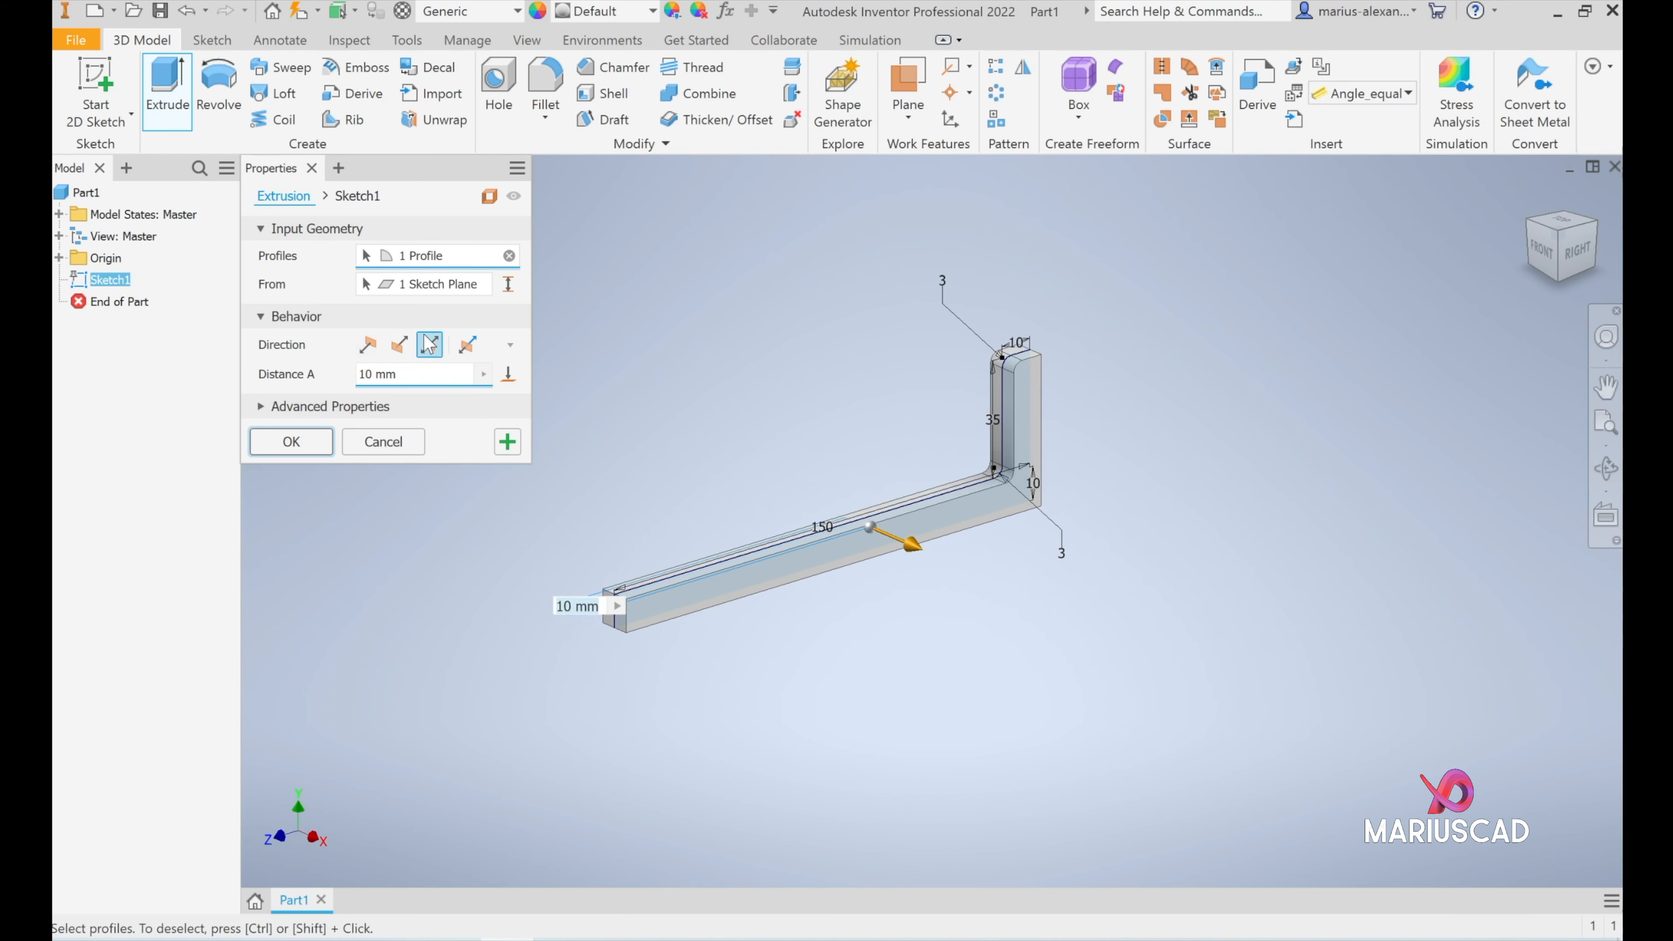
{"action": "type", "text": "80"}
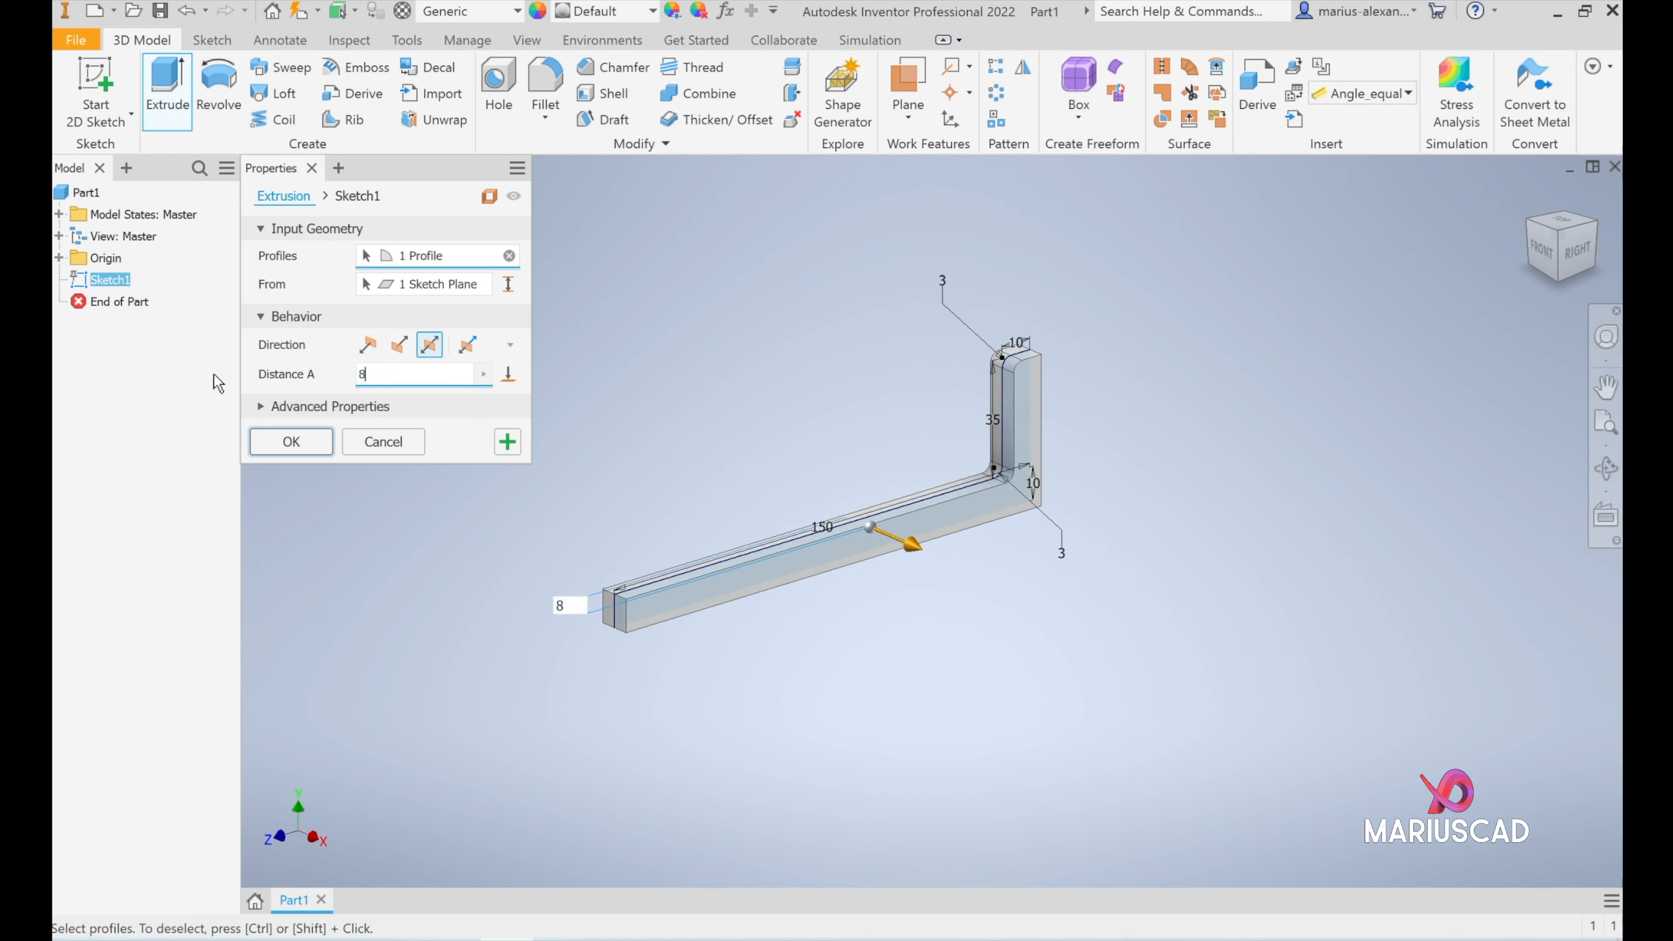
{"action": "key", "text": "Return"}
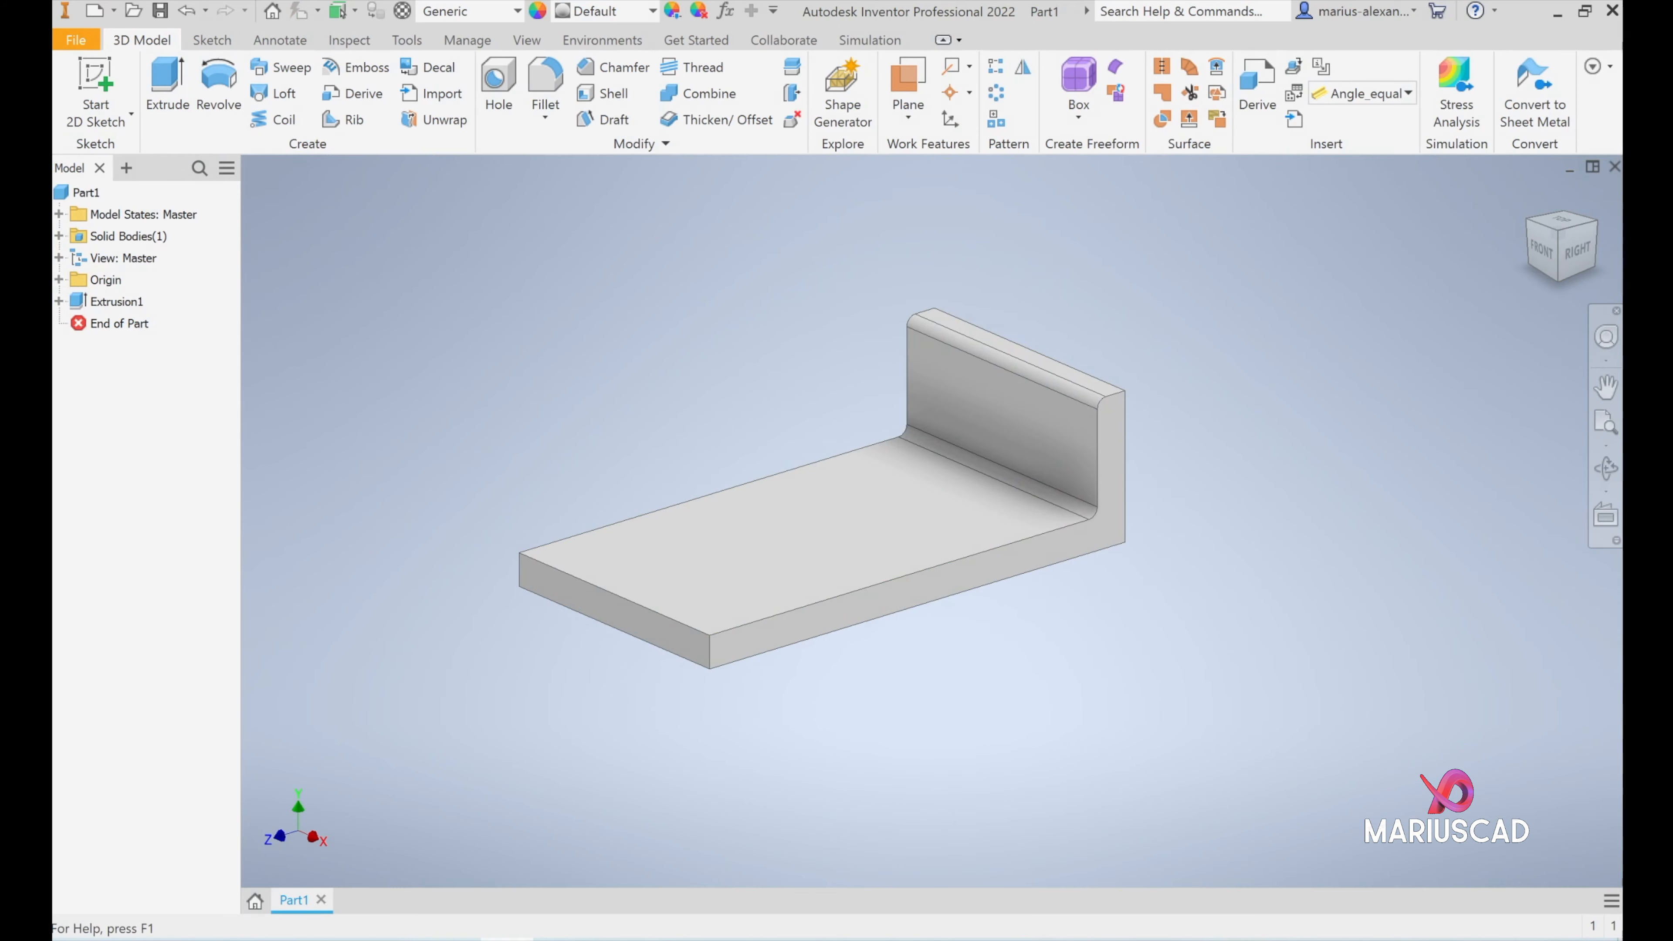
- Create a work plane offset -41 mm from the L-shaped side face of the bracket
{"action": "key", "text": "alt+Tab"}
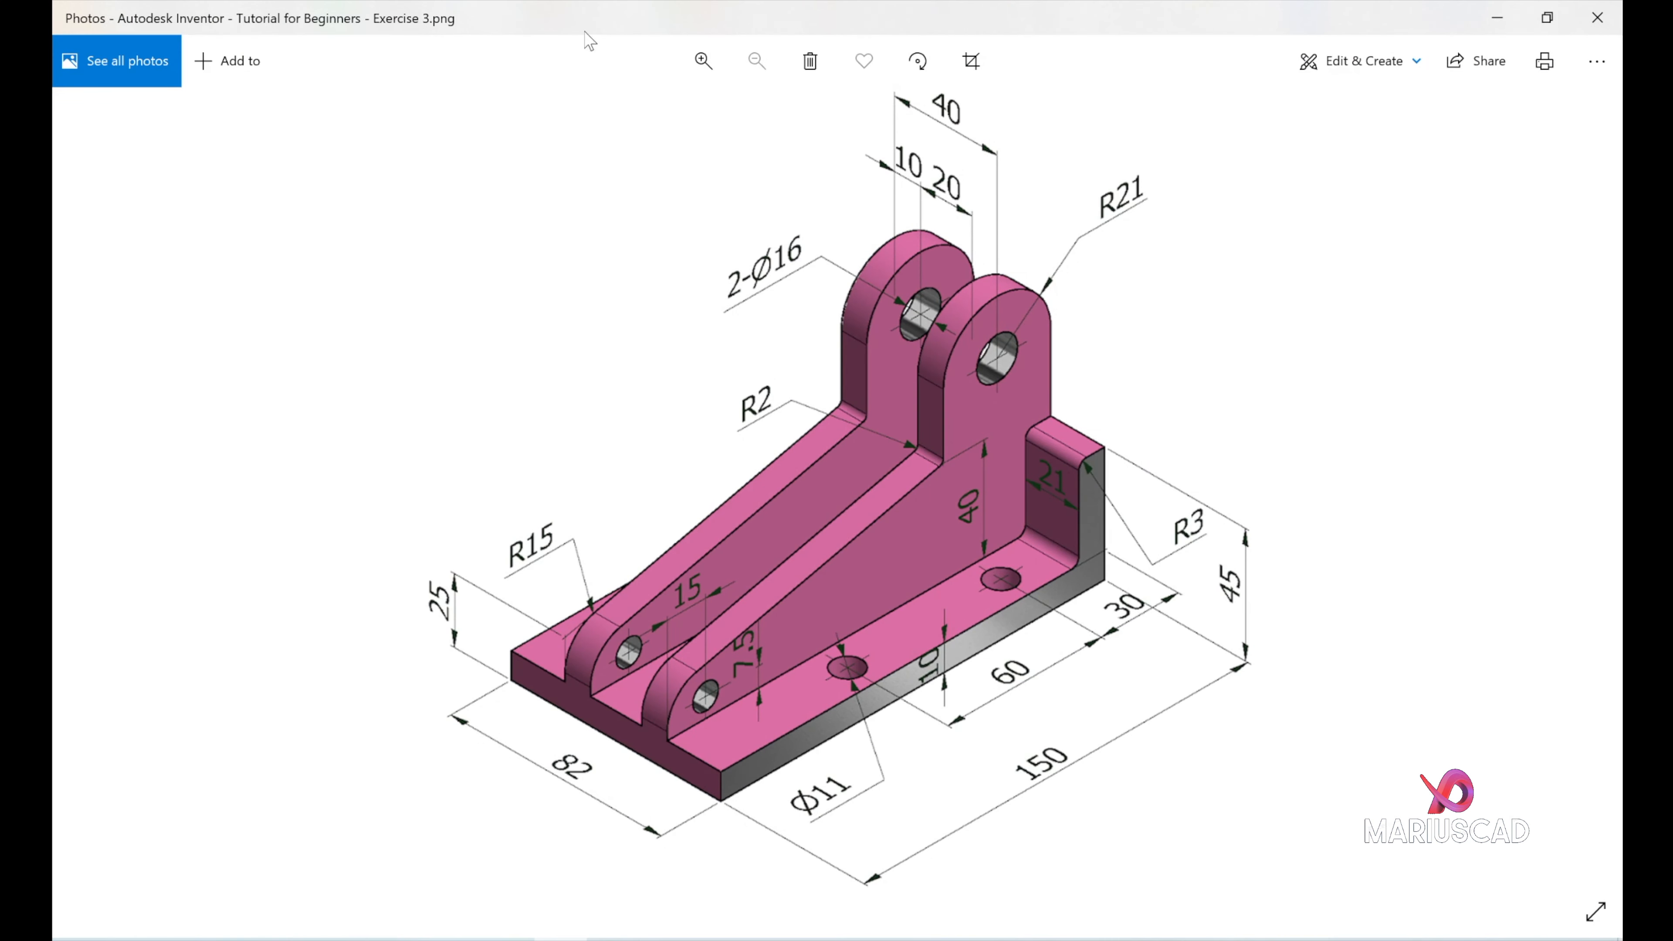
{"action": "left_click", "coordinate": [1496, 18]}
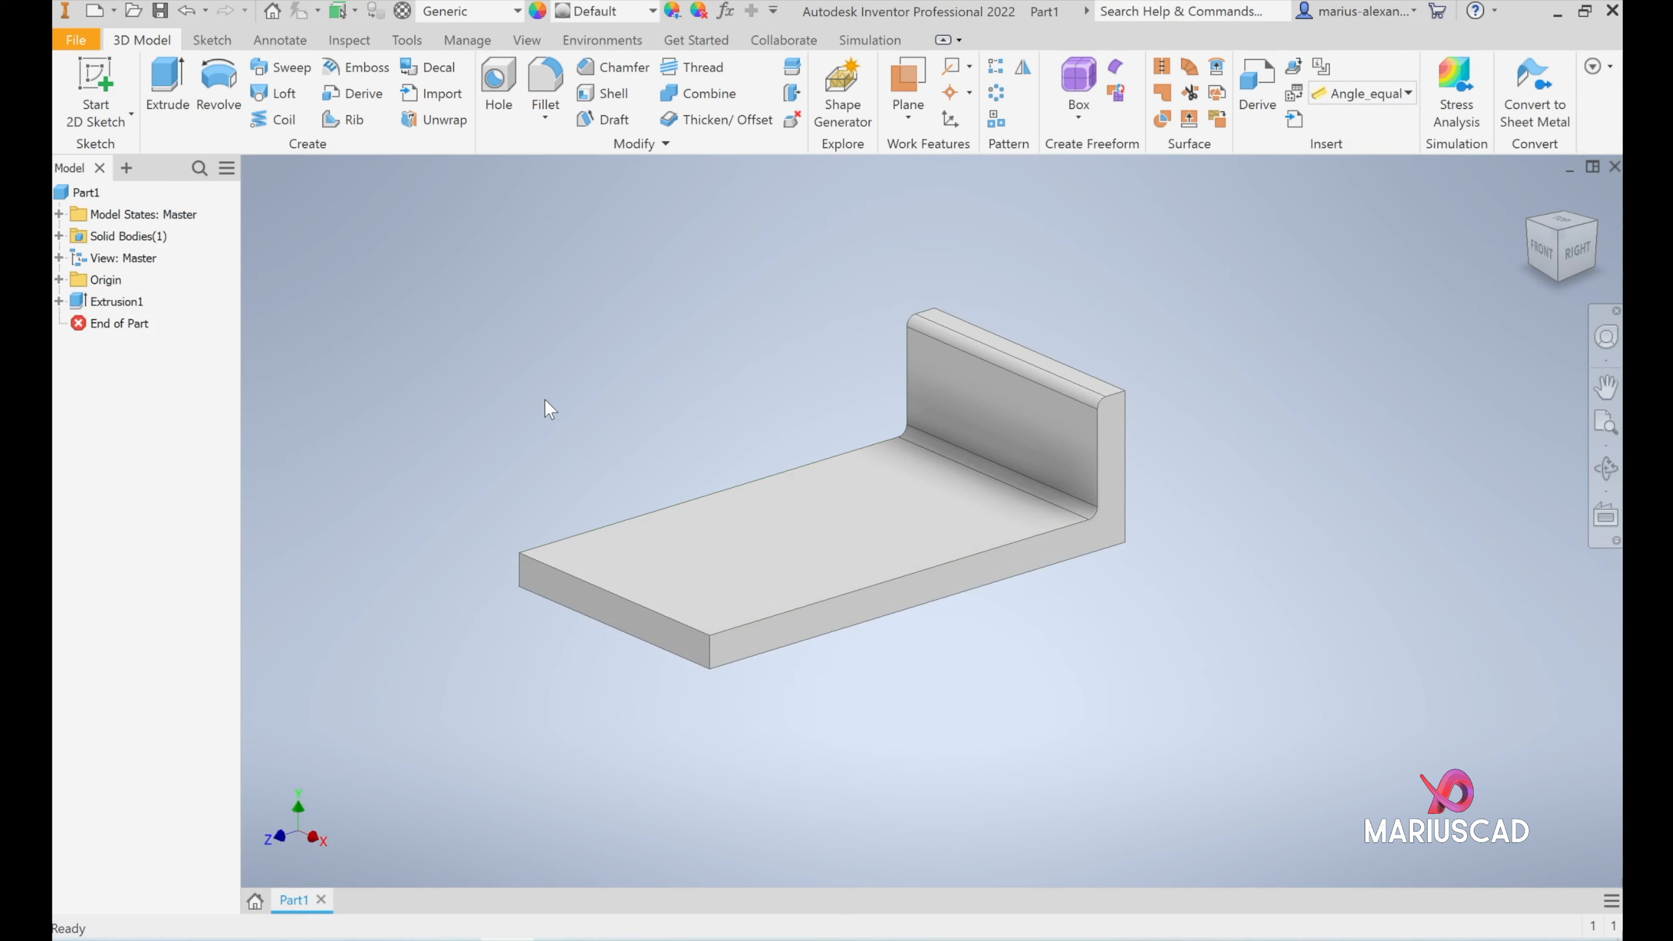
{"action": "left_click", "coordinate": [902, 111]}
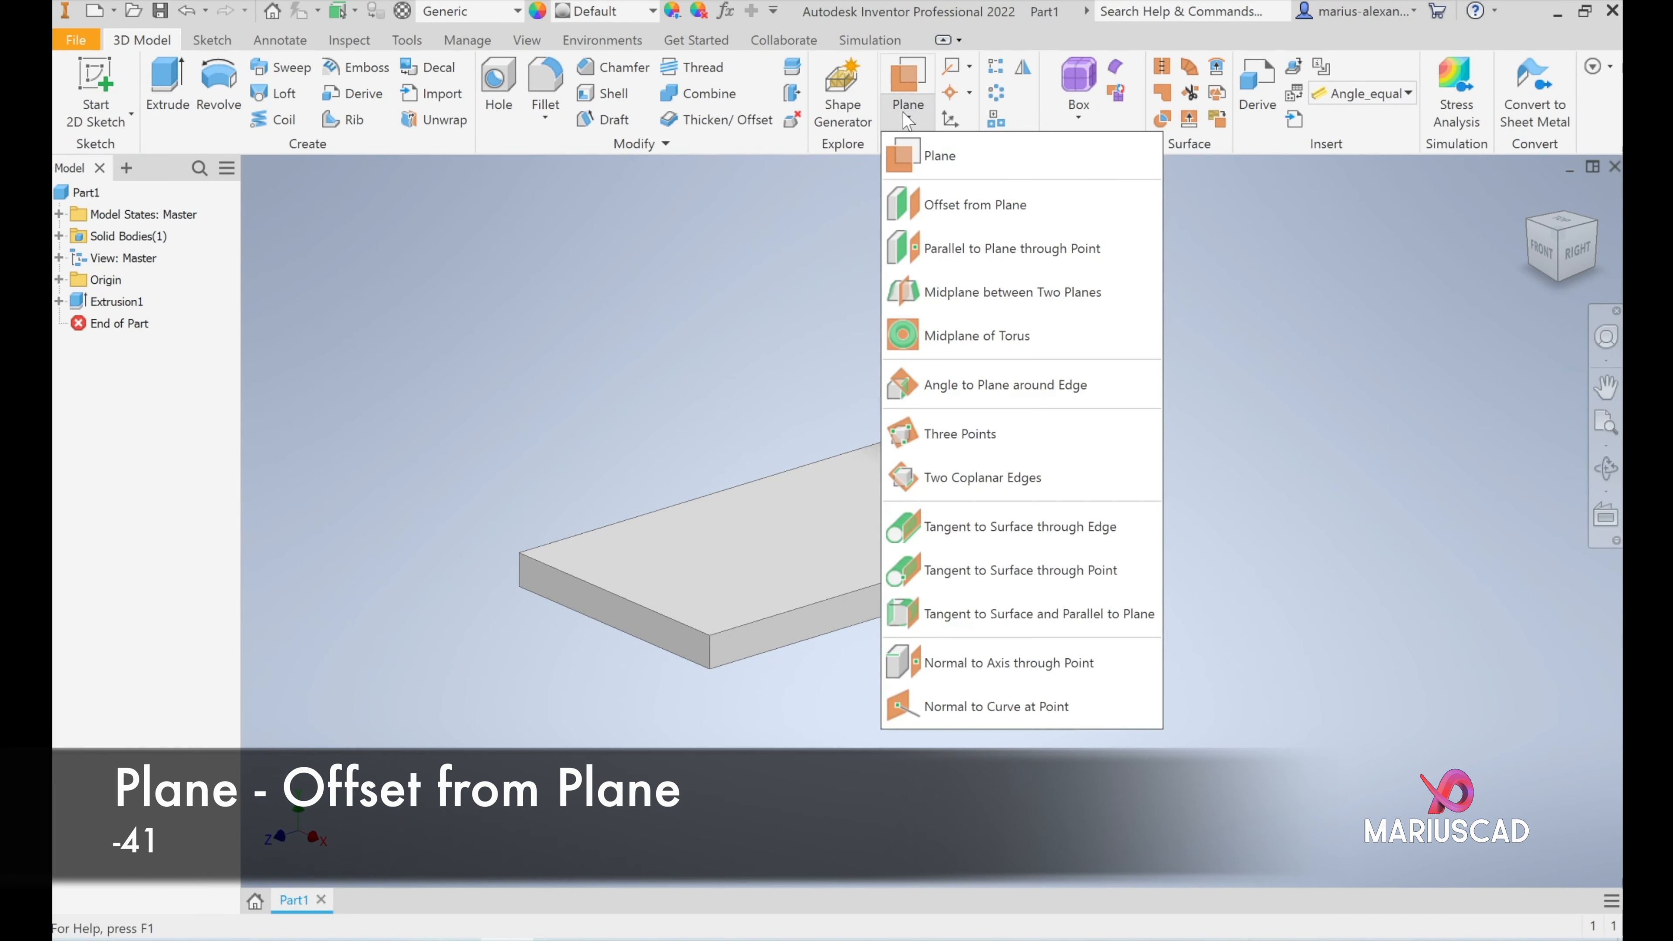
{"action": "left_click", "coordinate": [967, 205]}
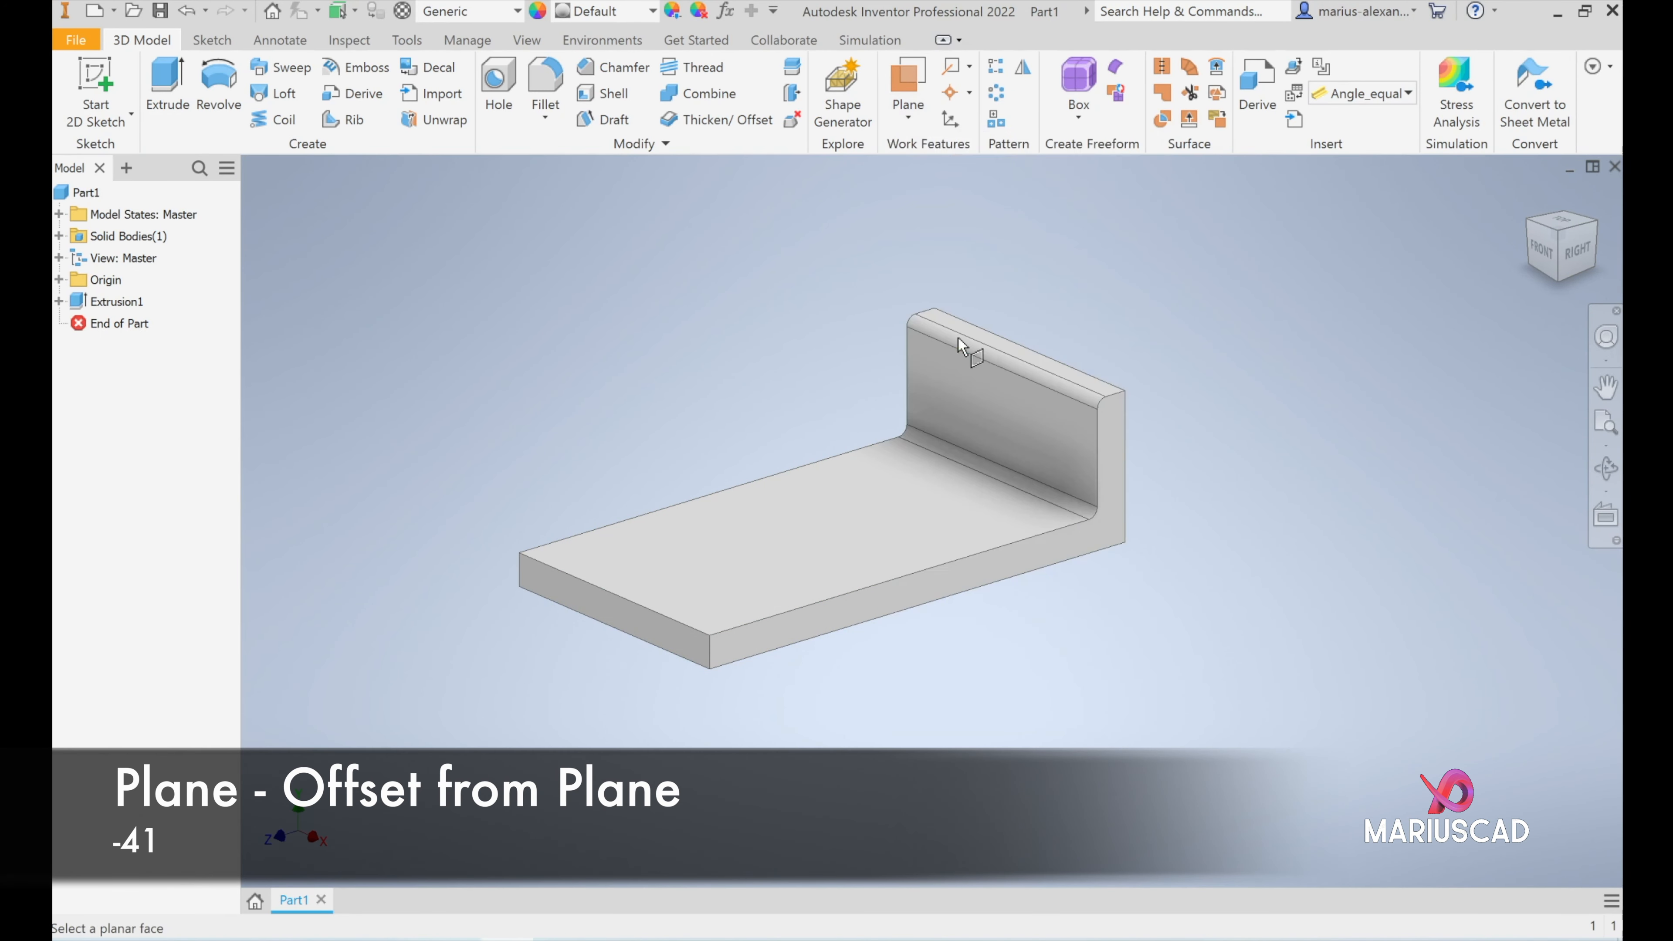
{"action": "left_click", "coordinate": [976, 579]}
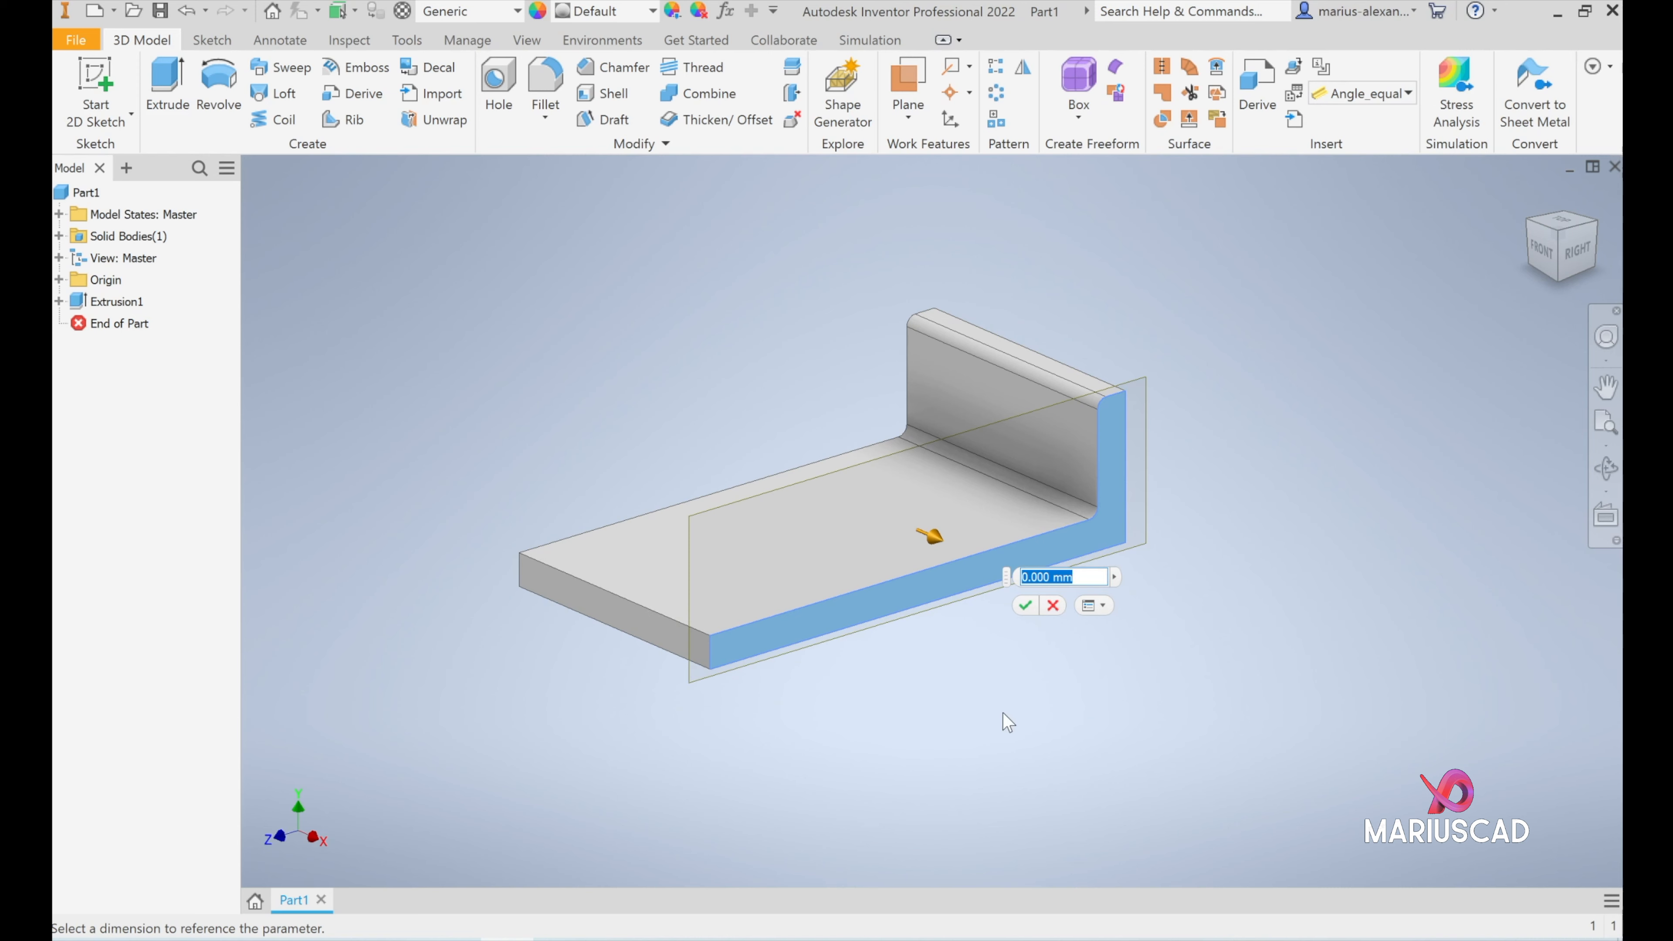
{"action": "type", "text": "-41"}
{"action": "key", "text": "Return"}
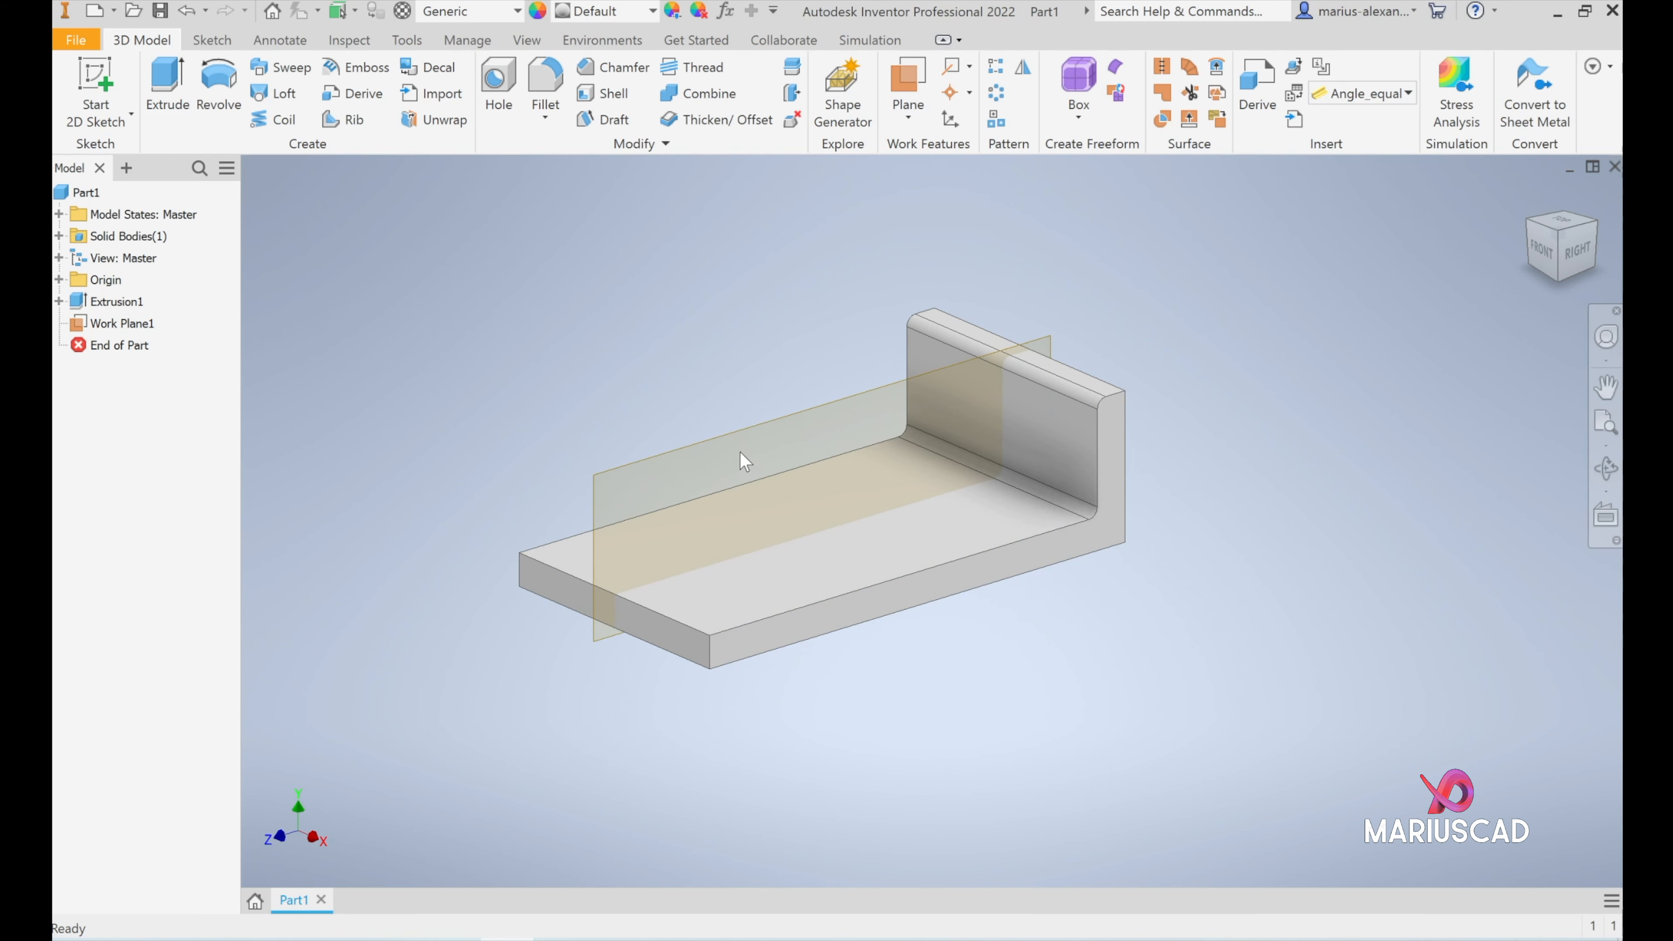
- On the offset plane, sketch a closed rib profile above the base: front vertical, slope, about 14 mm vertical, tangent semicircle and about 69 mm rear vertical
{"action": "left_click", "coordinate": [727, 441]}
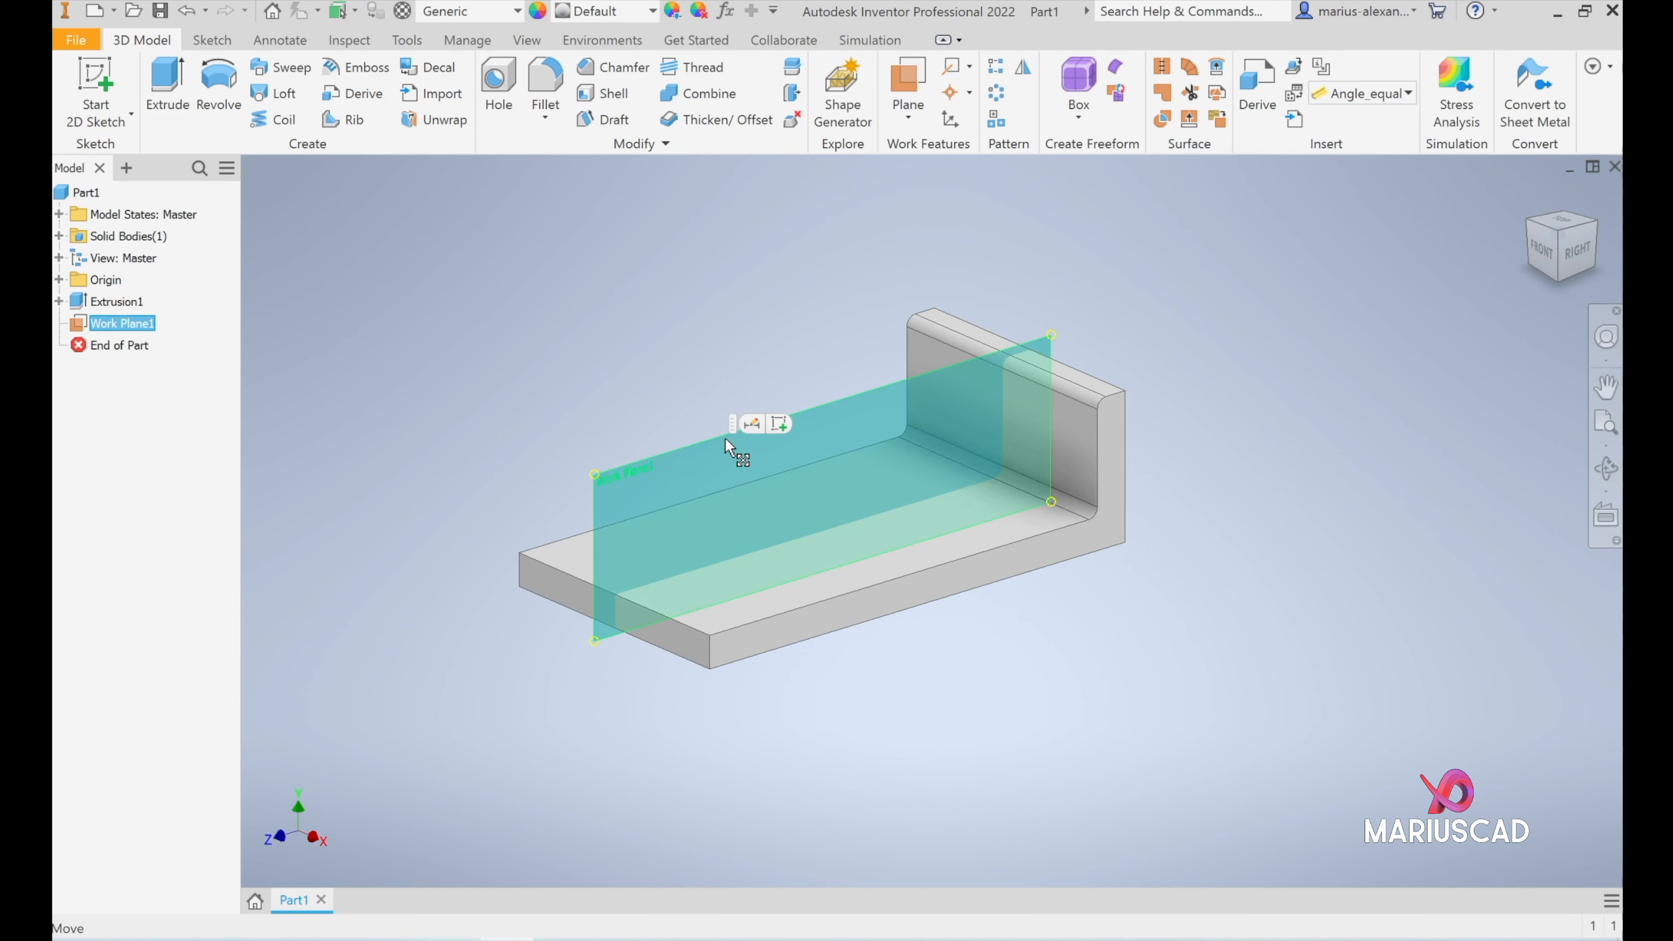
{"action": "left_click", "coordinate": [779, 425]}
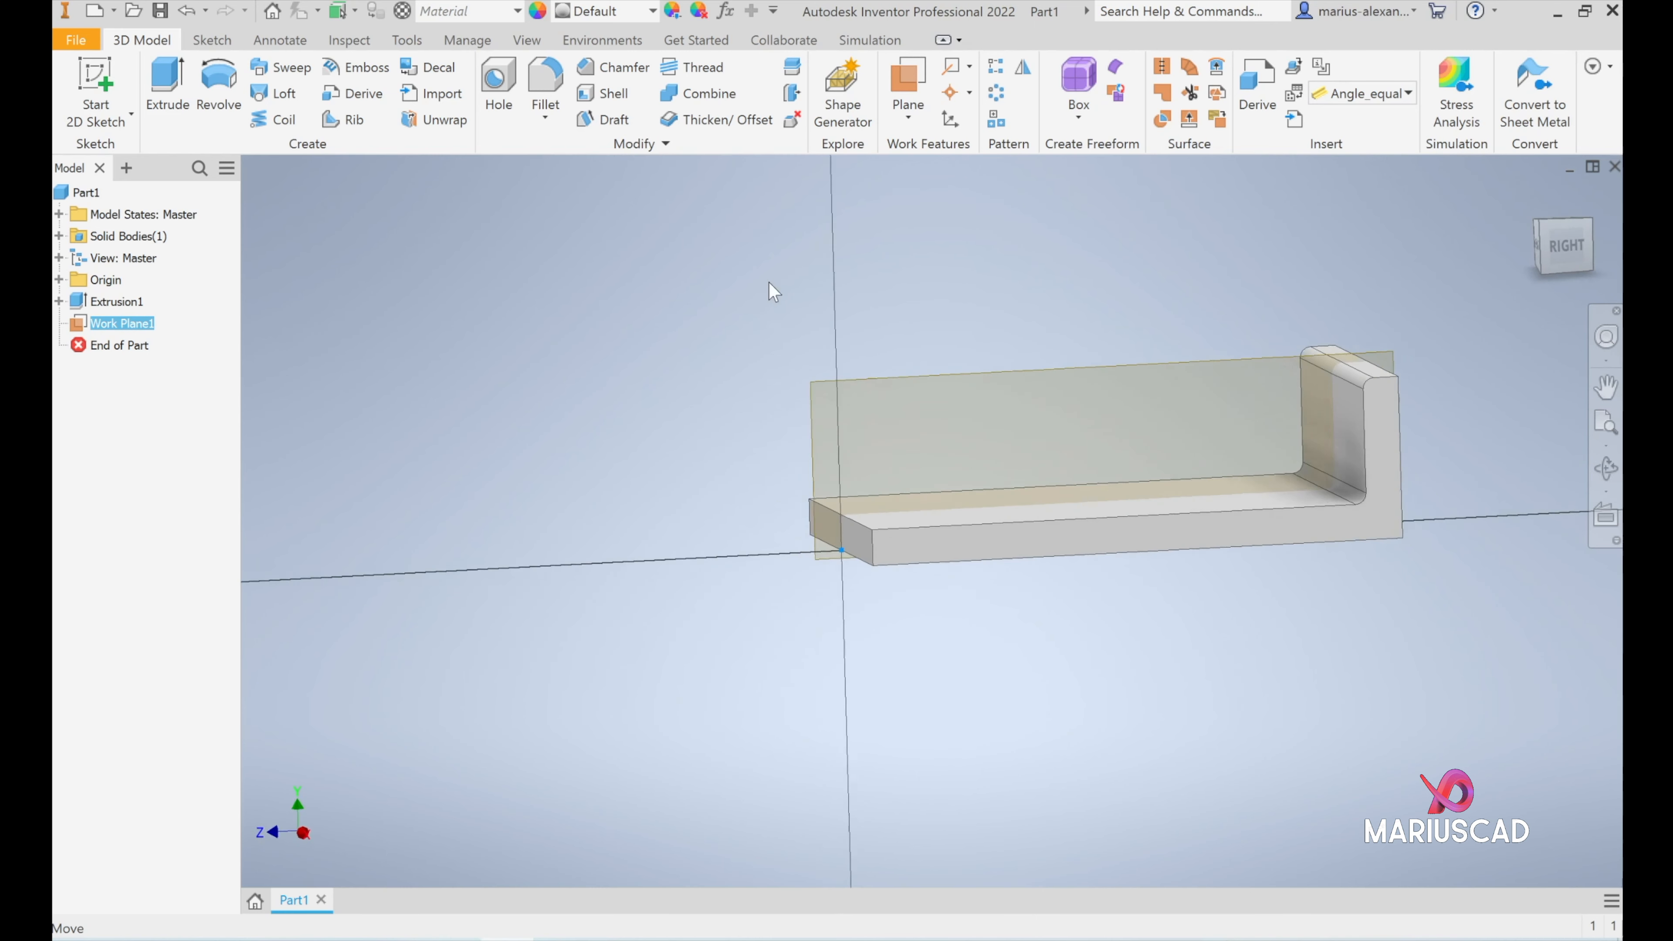
{"action": "key", "text": "l"}
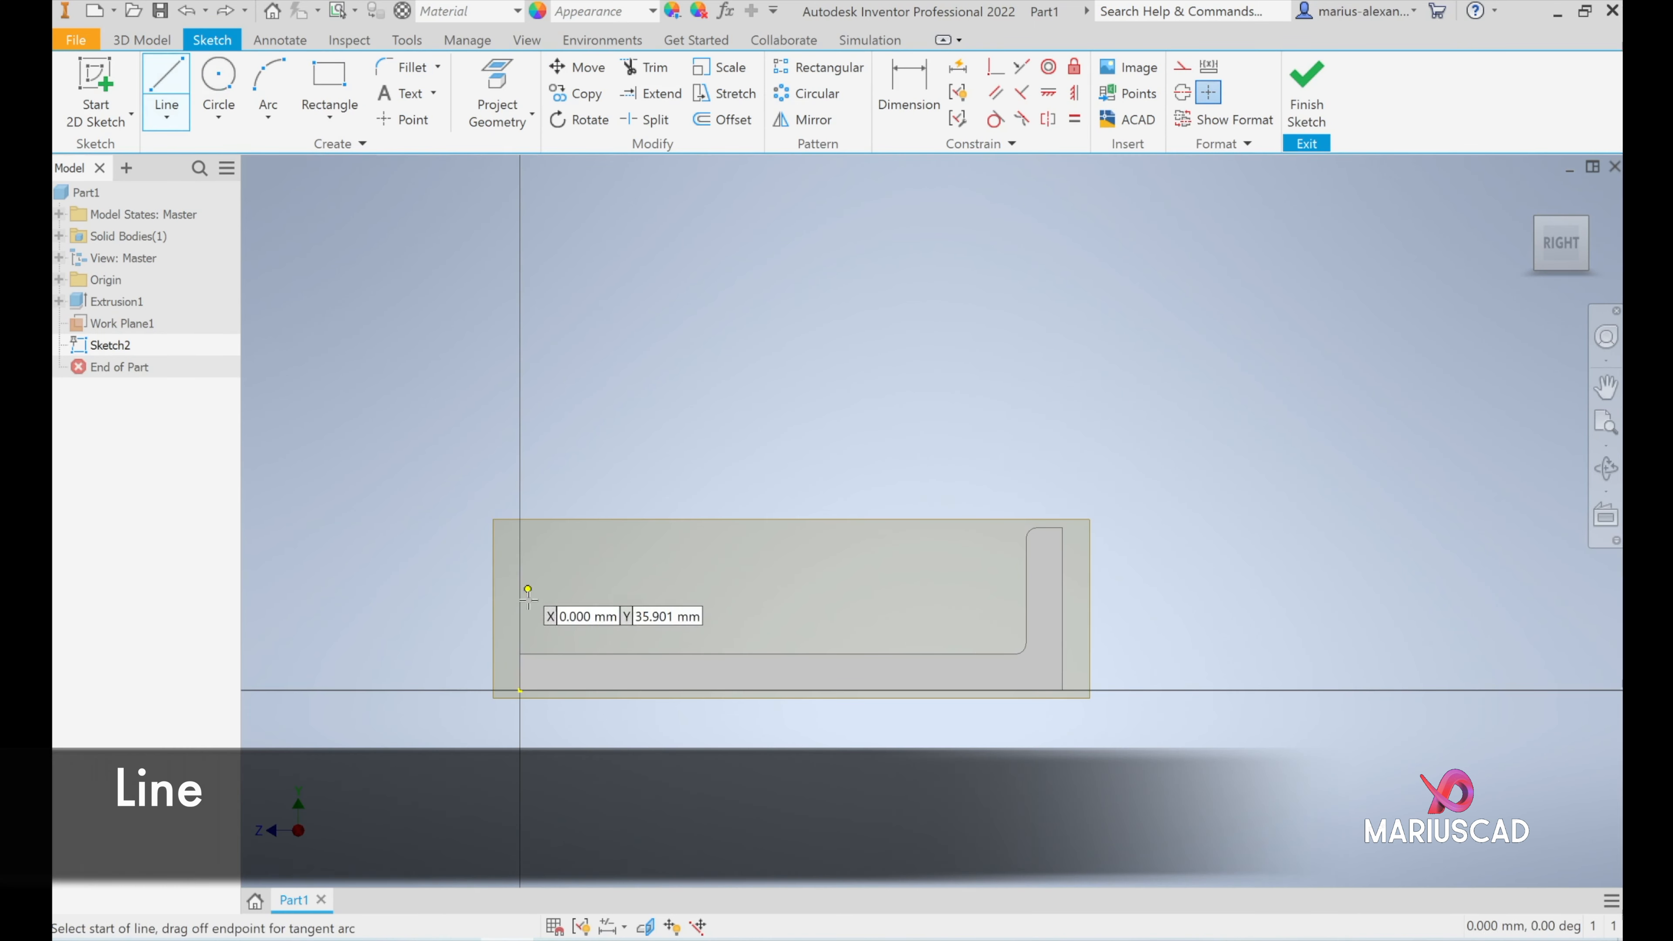
{"action": "left_click", "coordinate": [520, 654]}
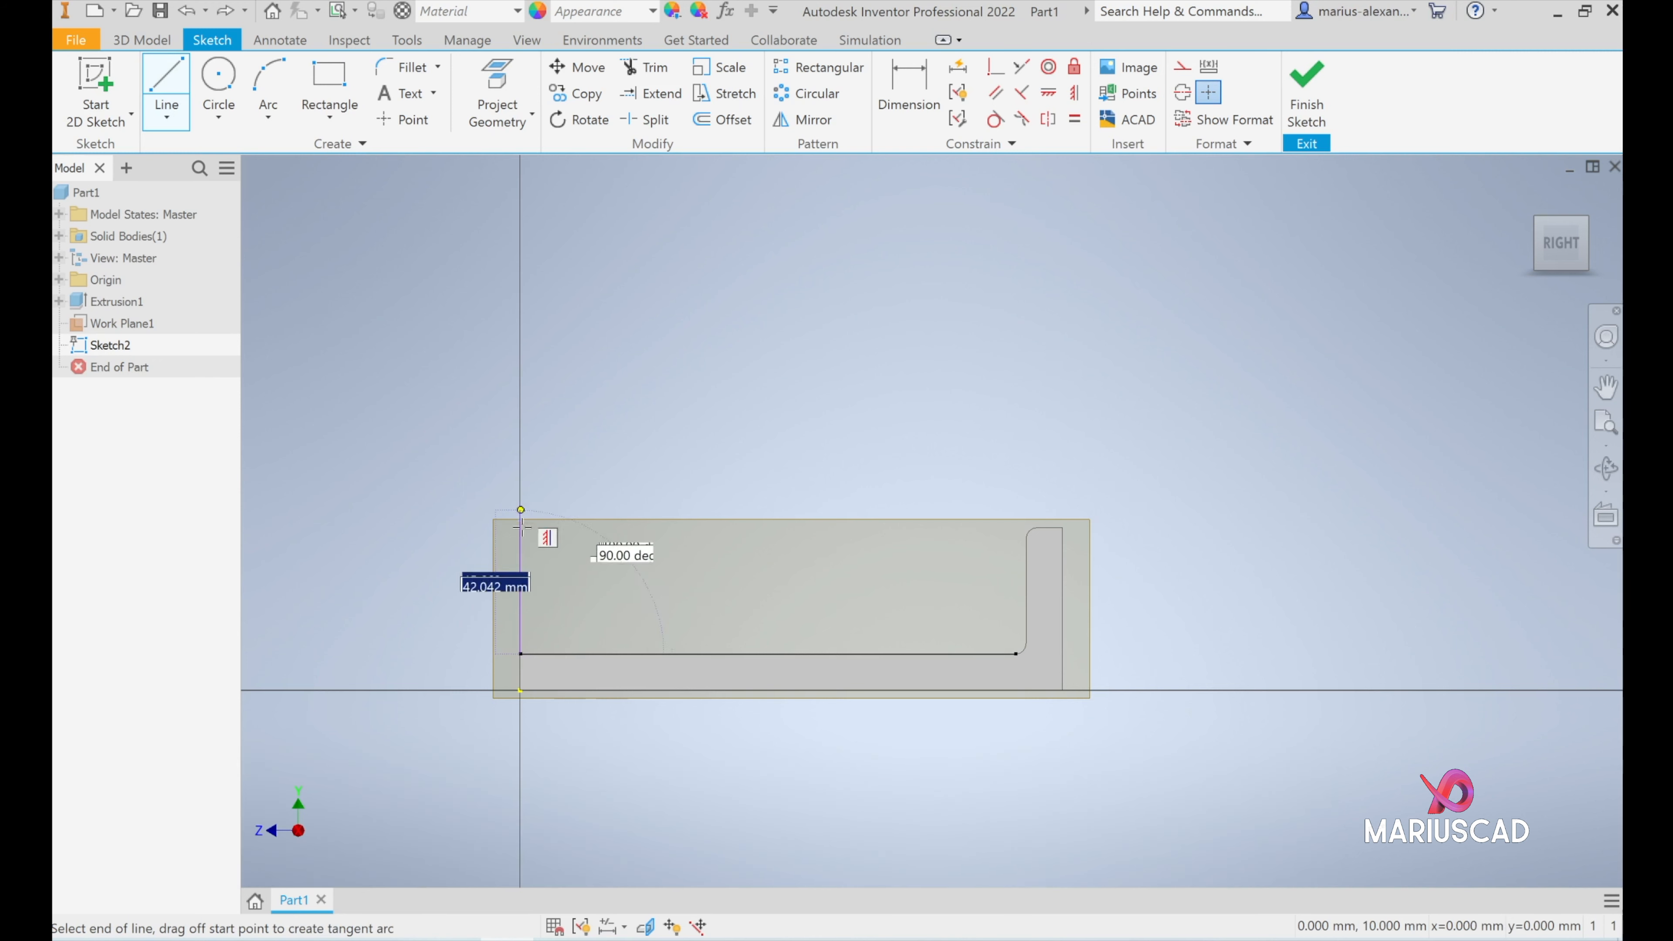
{"action": "left_click", "coordinate": [521, 569]}
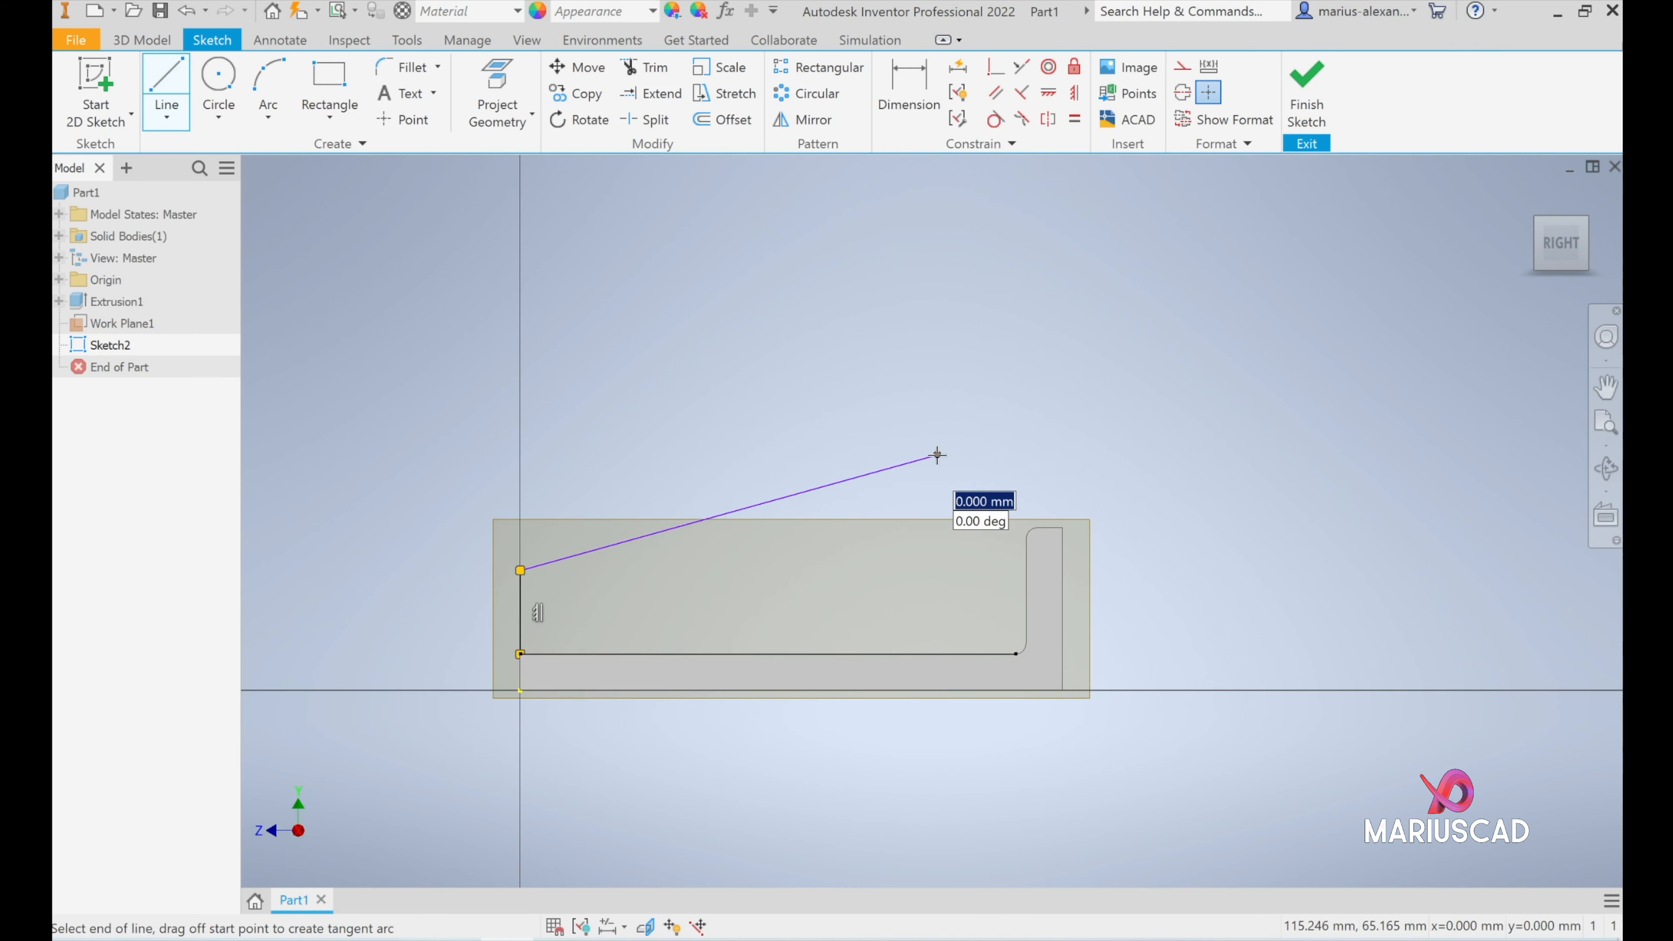
{"action": "left_click", "coordinate": [936, 399]}
{"action": "left_click_drag", "start_coordinate": [936, 399], "coordinate": [1041, 403]}
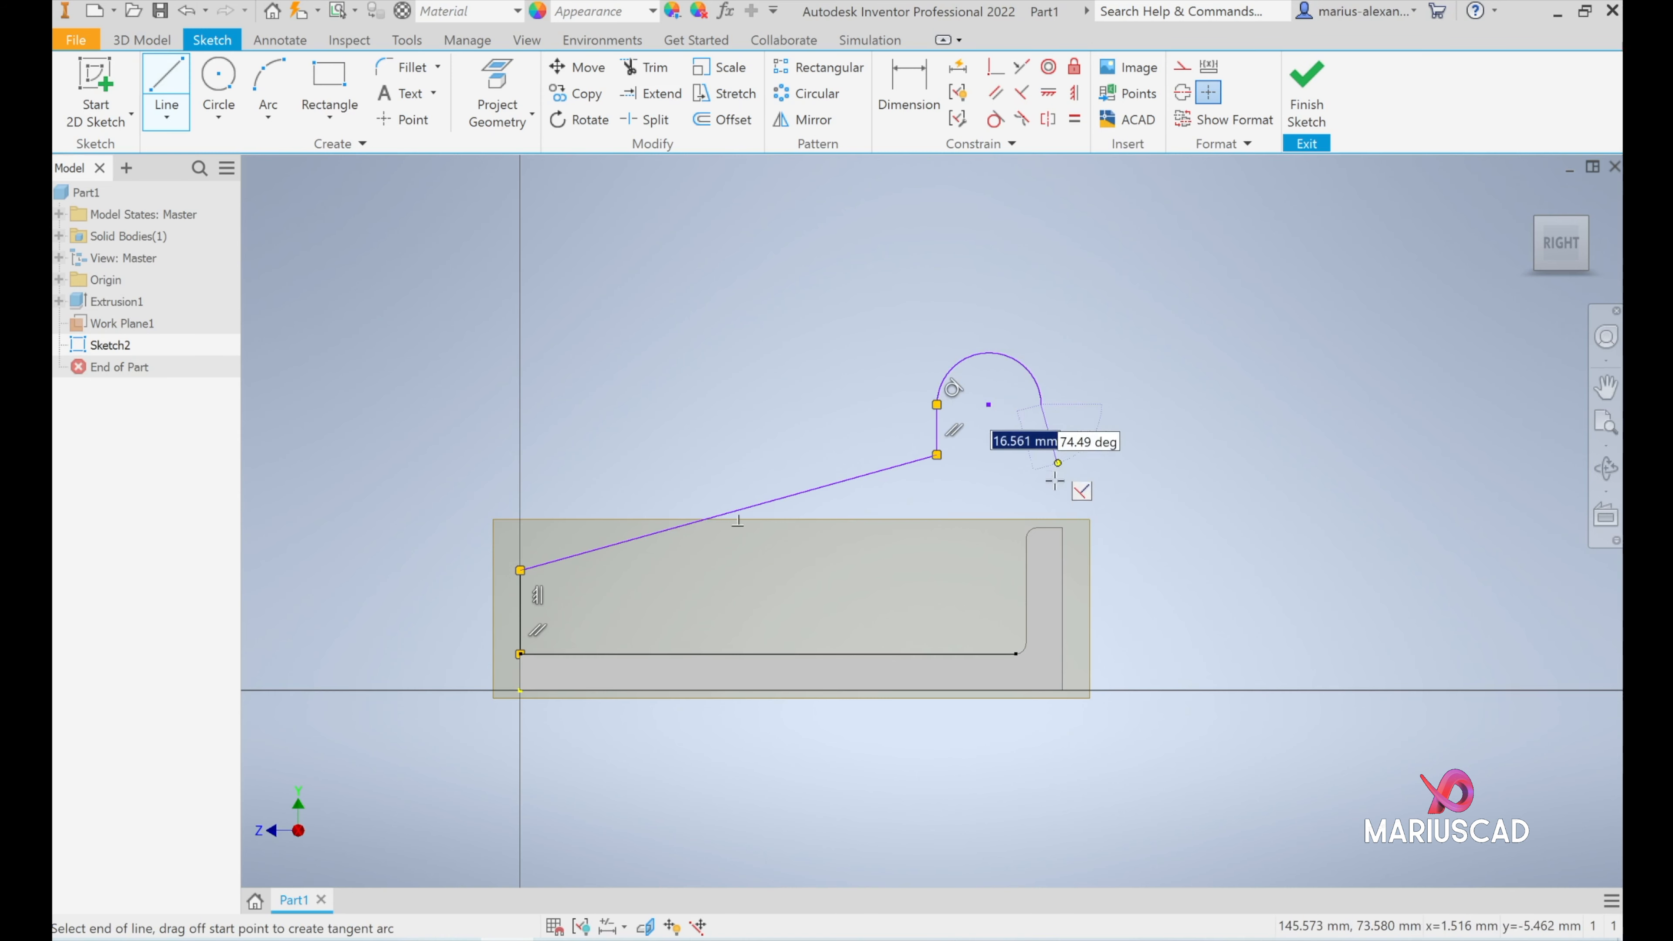
{"action": "left_click", "coordinate": [1041, 654]}
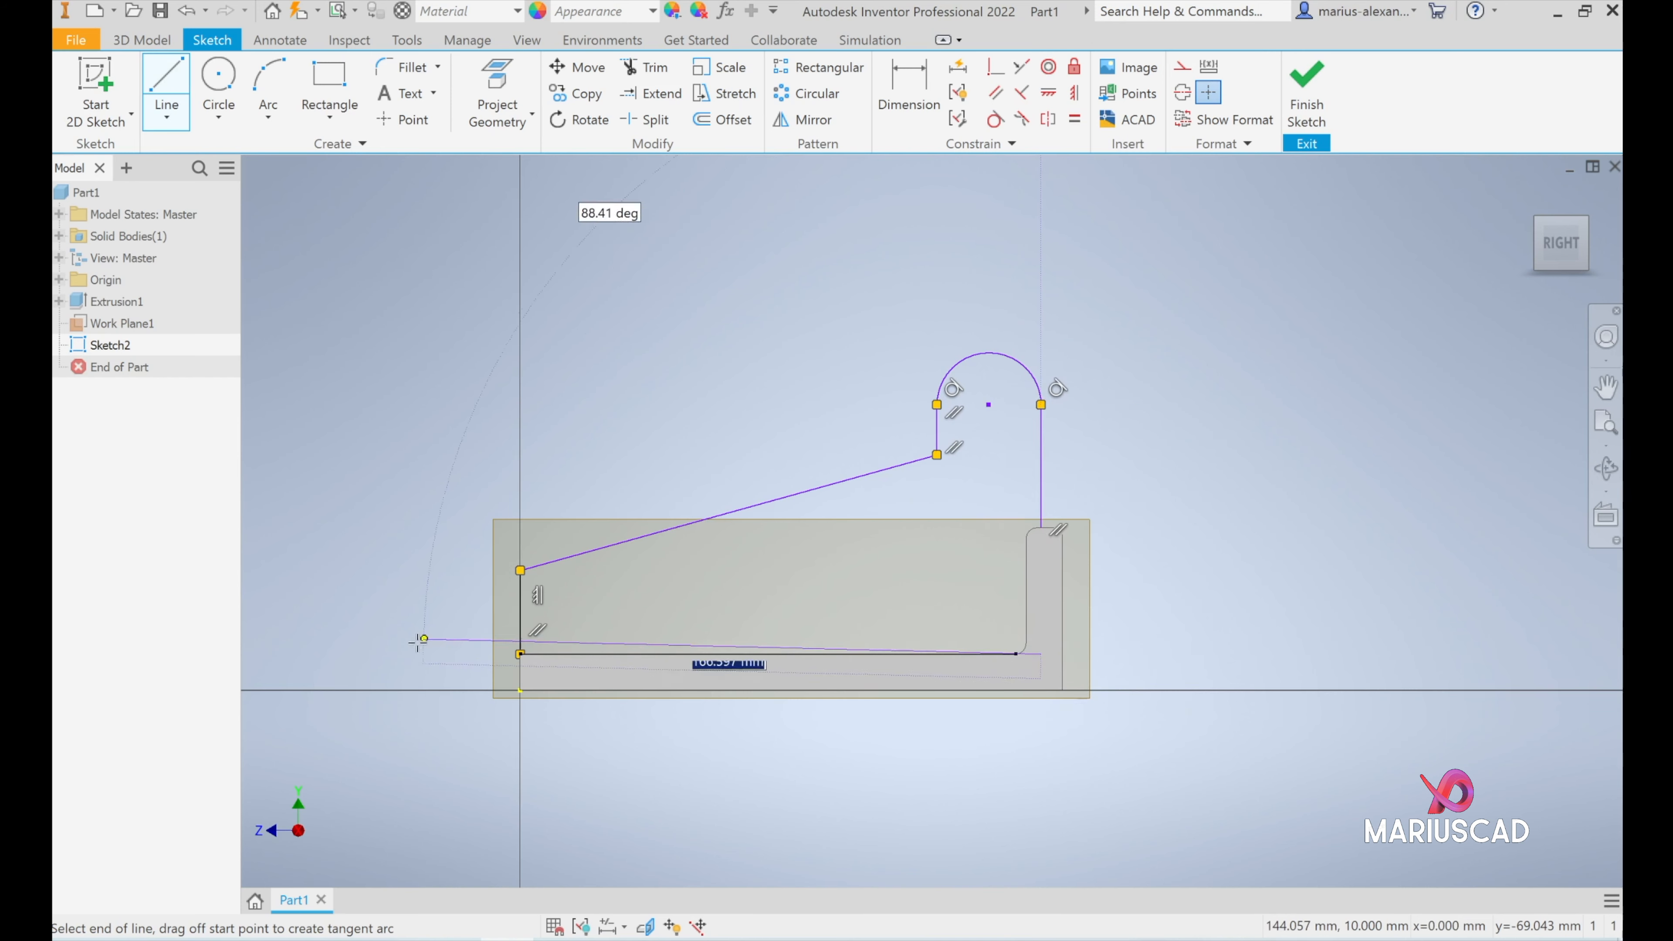
{"action": "left_click", "coordinate": [520, 654]}
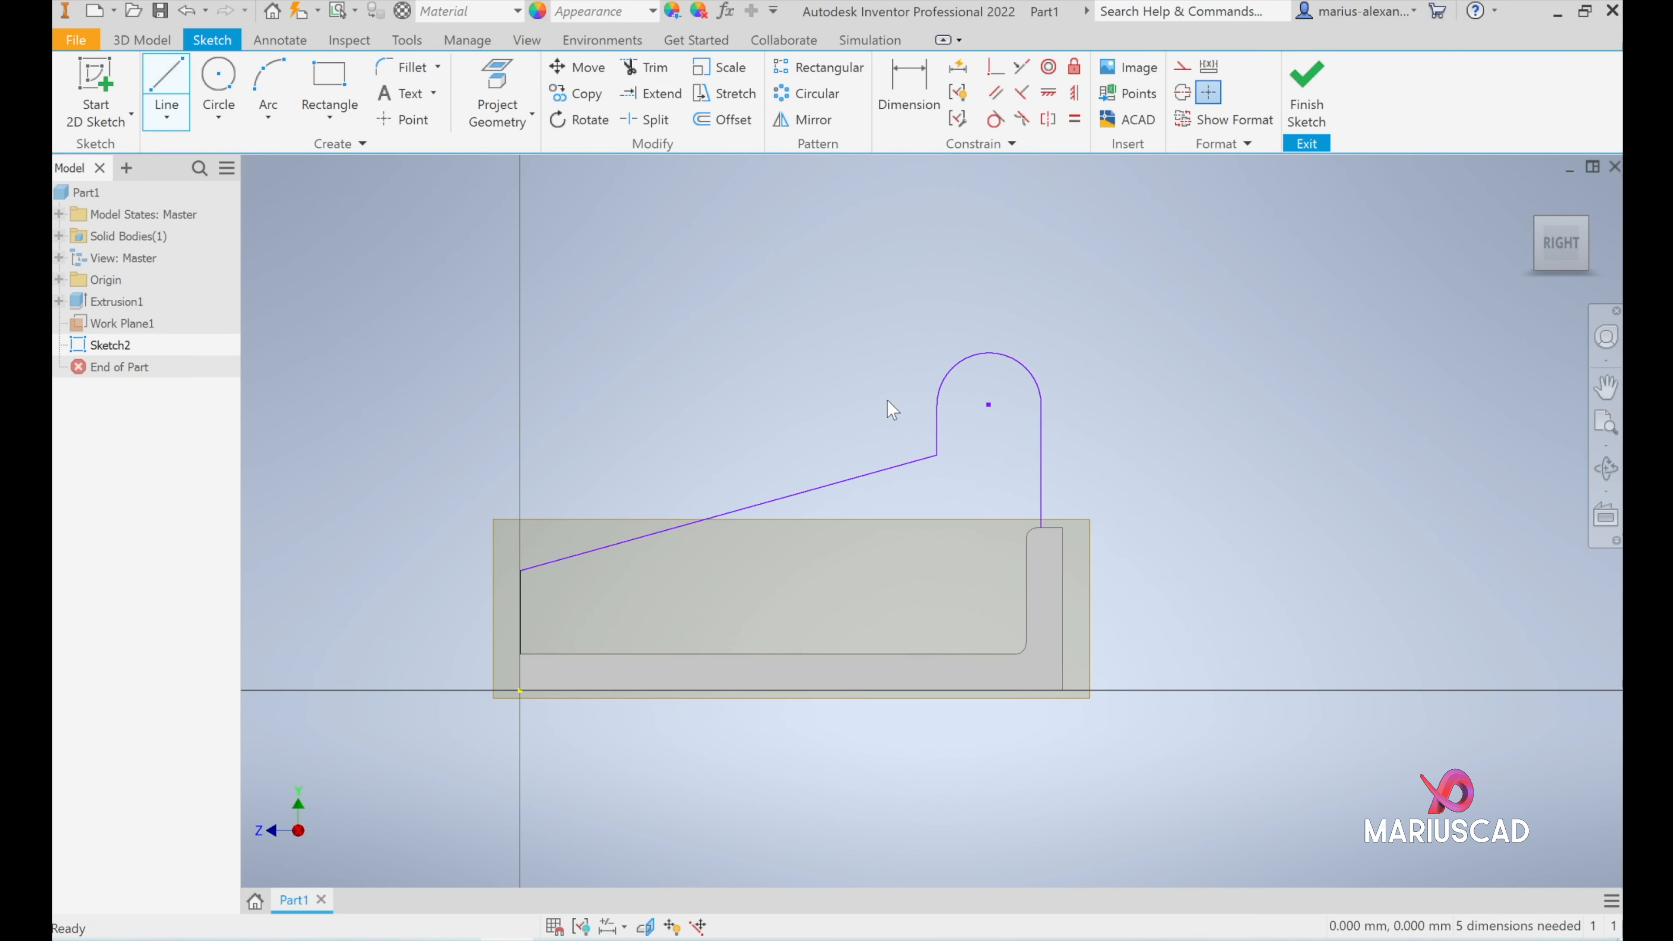
{"action": "key", "text": "Escape"}
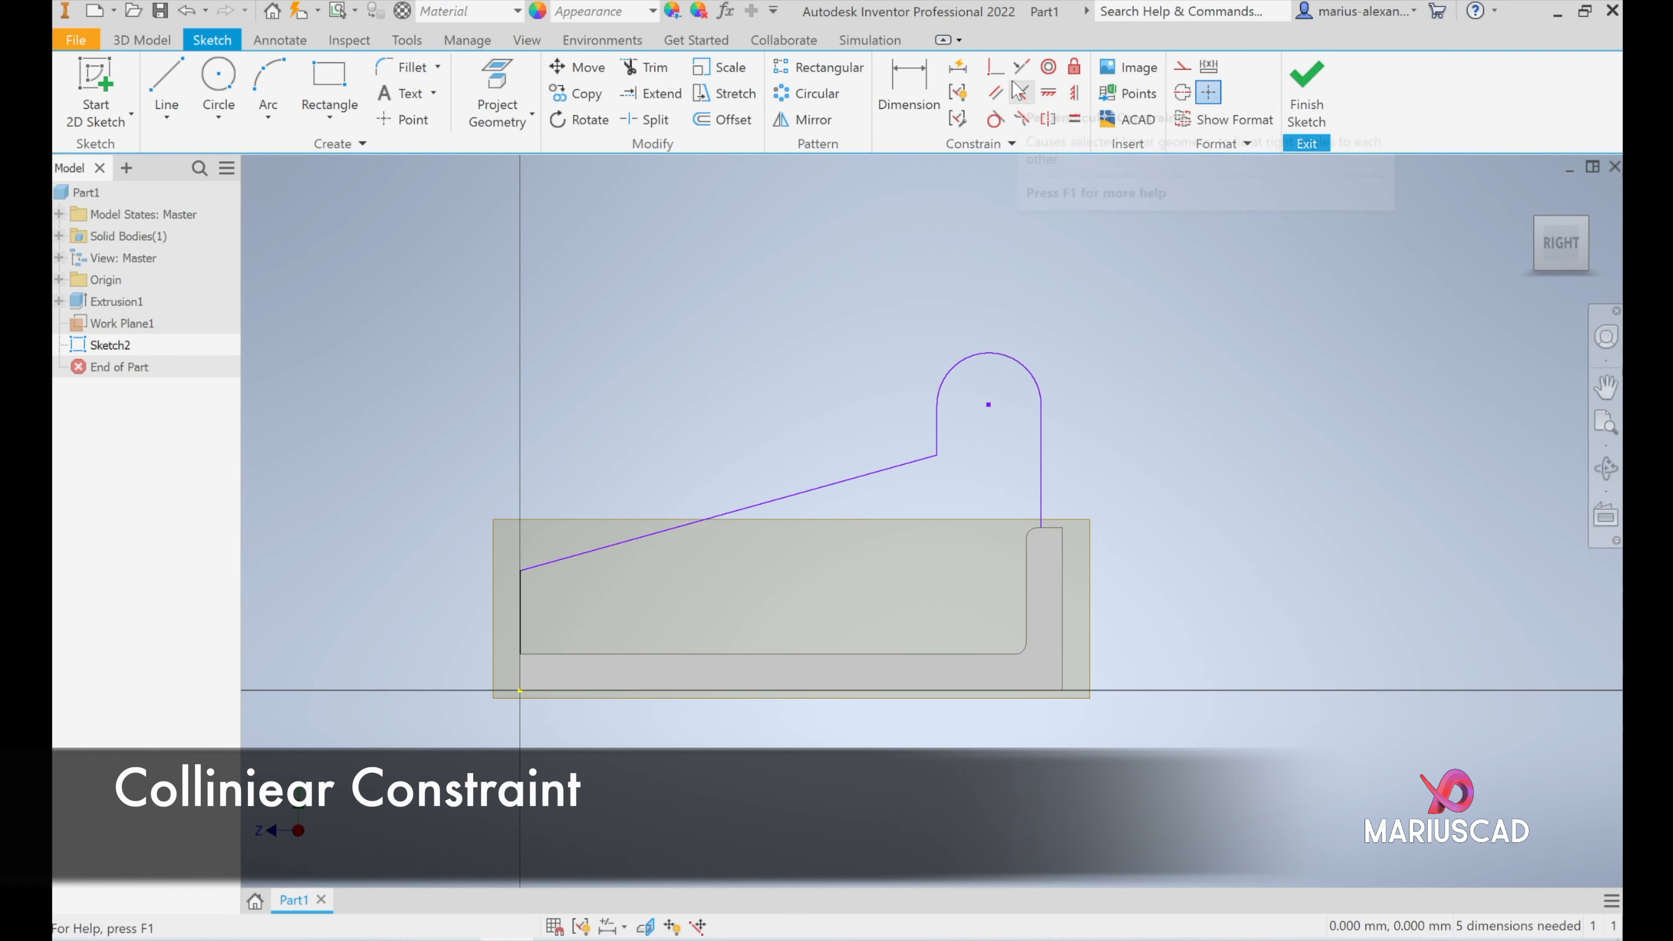
- Make the rib profile's long rear vertical line collinear with the outer edge of the bracket's upright
{"action": "left_click", "coordinate": [1021, 68]}
{"action": "left_click", "coordinate": [1049, 485]}
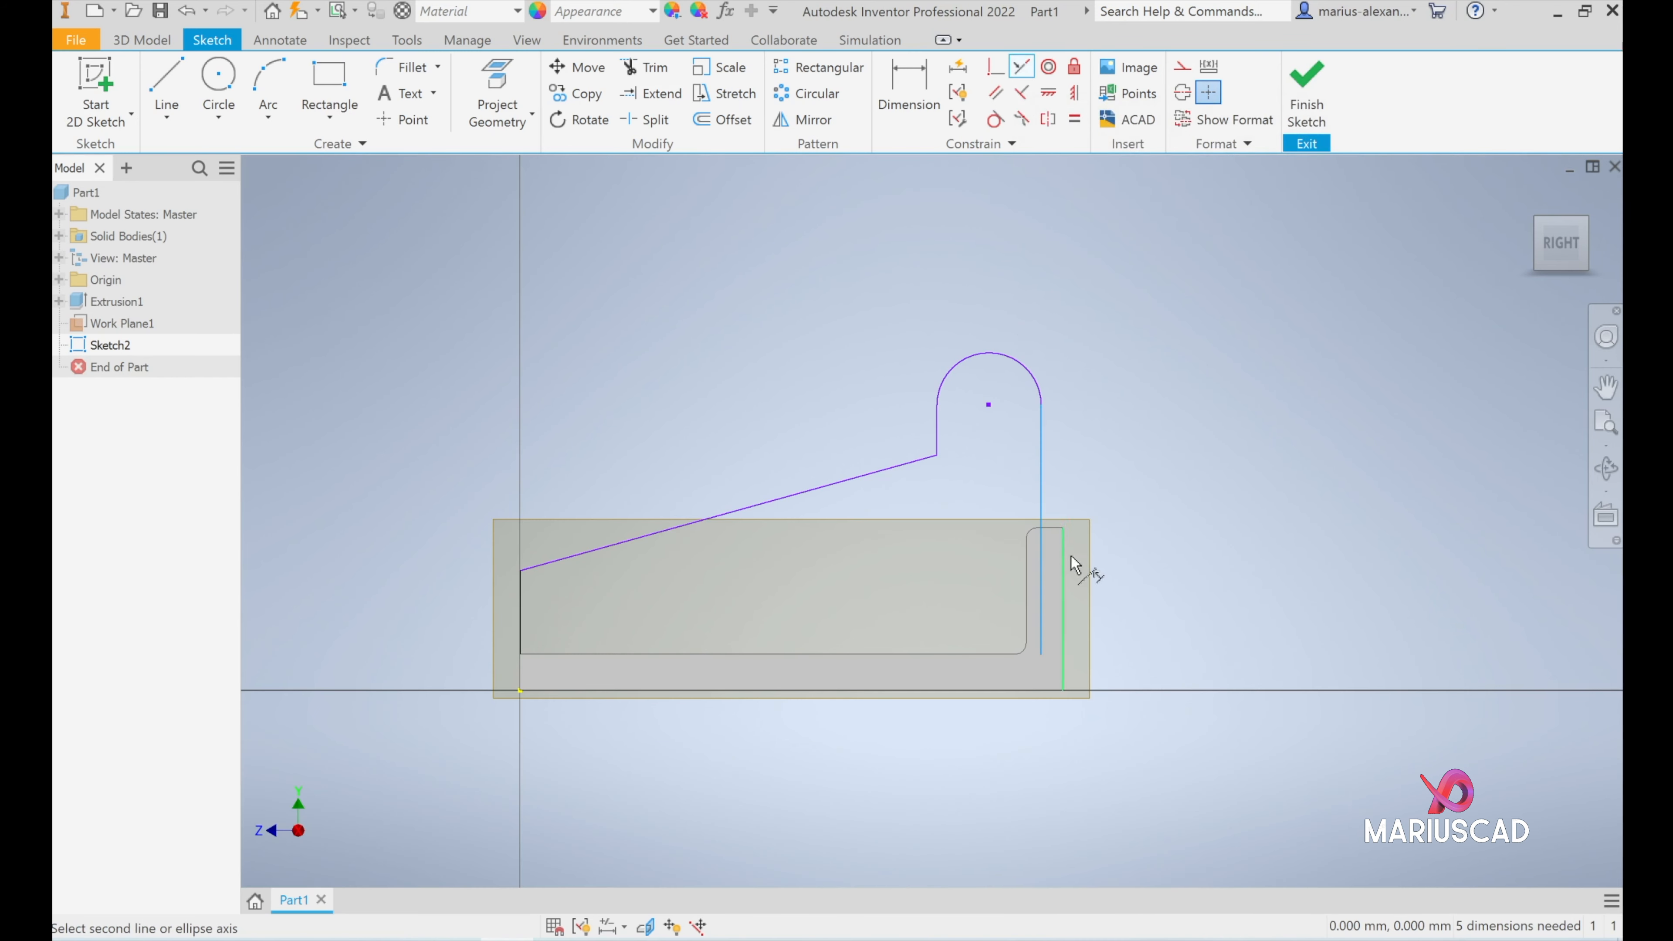
{"action": "left_click", "coordinate": [1062, 568]}
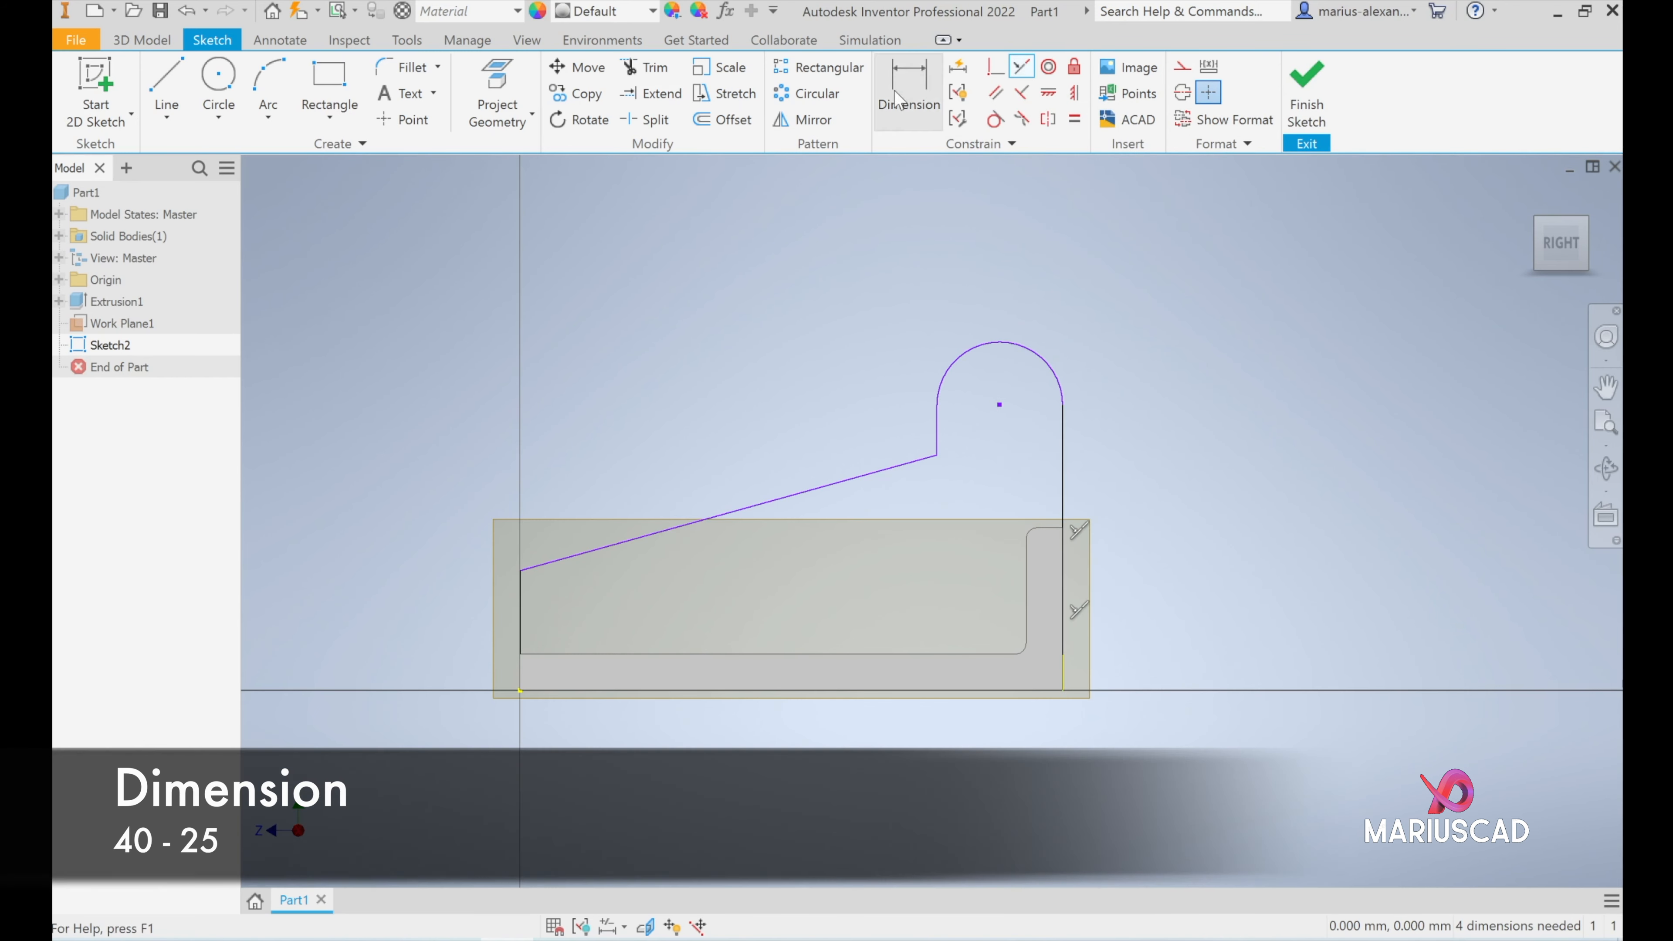
- Dimension the upper end of the rib's slope at 40 mm above the top face of the base
{"action": "left_click", "coordinate": [908, 89]}
{"action": "left_click", "coordinate": [937, 454]}
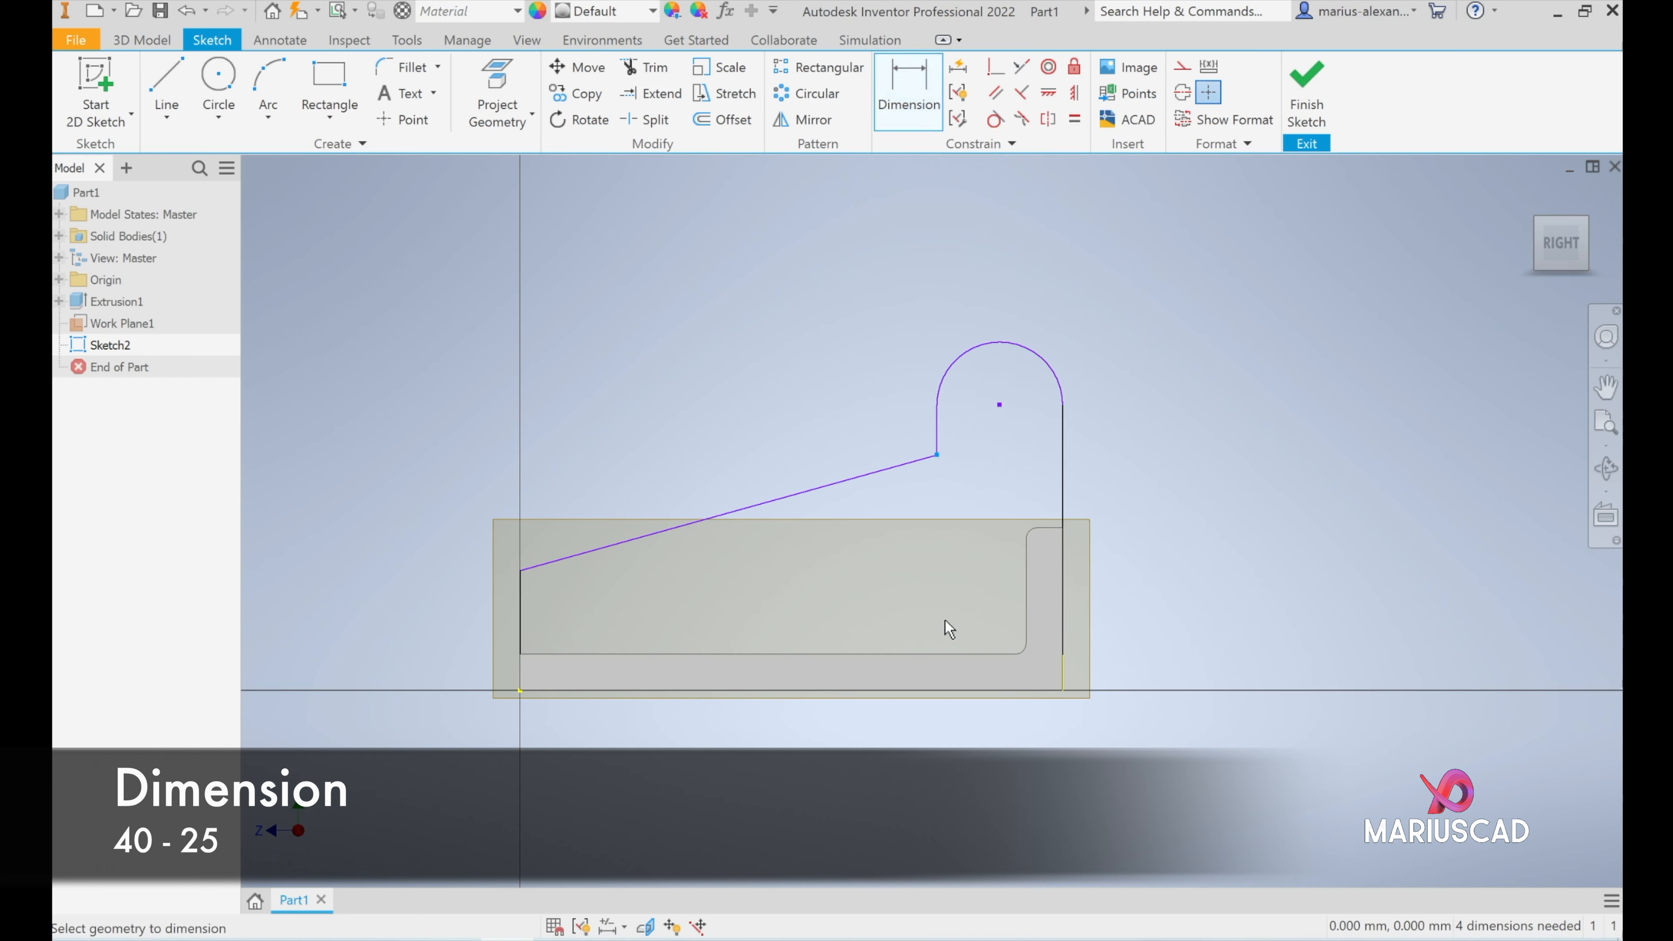
{"action": "left_click", "coordinate": [937, 655]}
{"action": "left_click", "coordinate": [984, 590]}
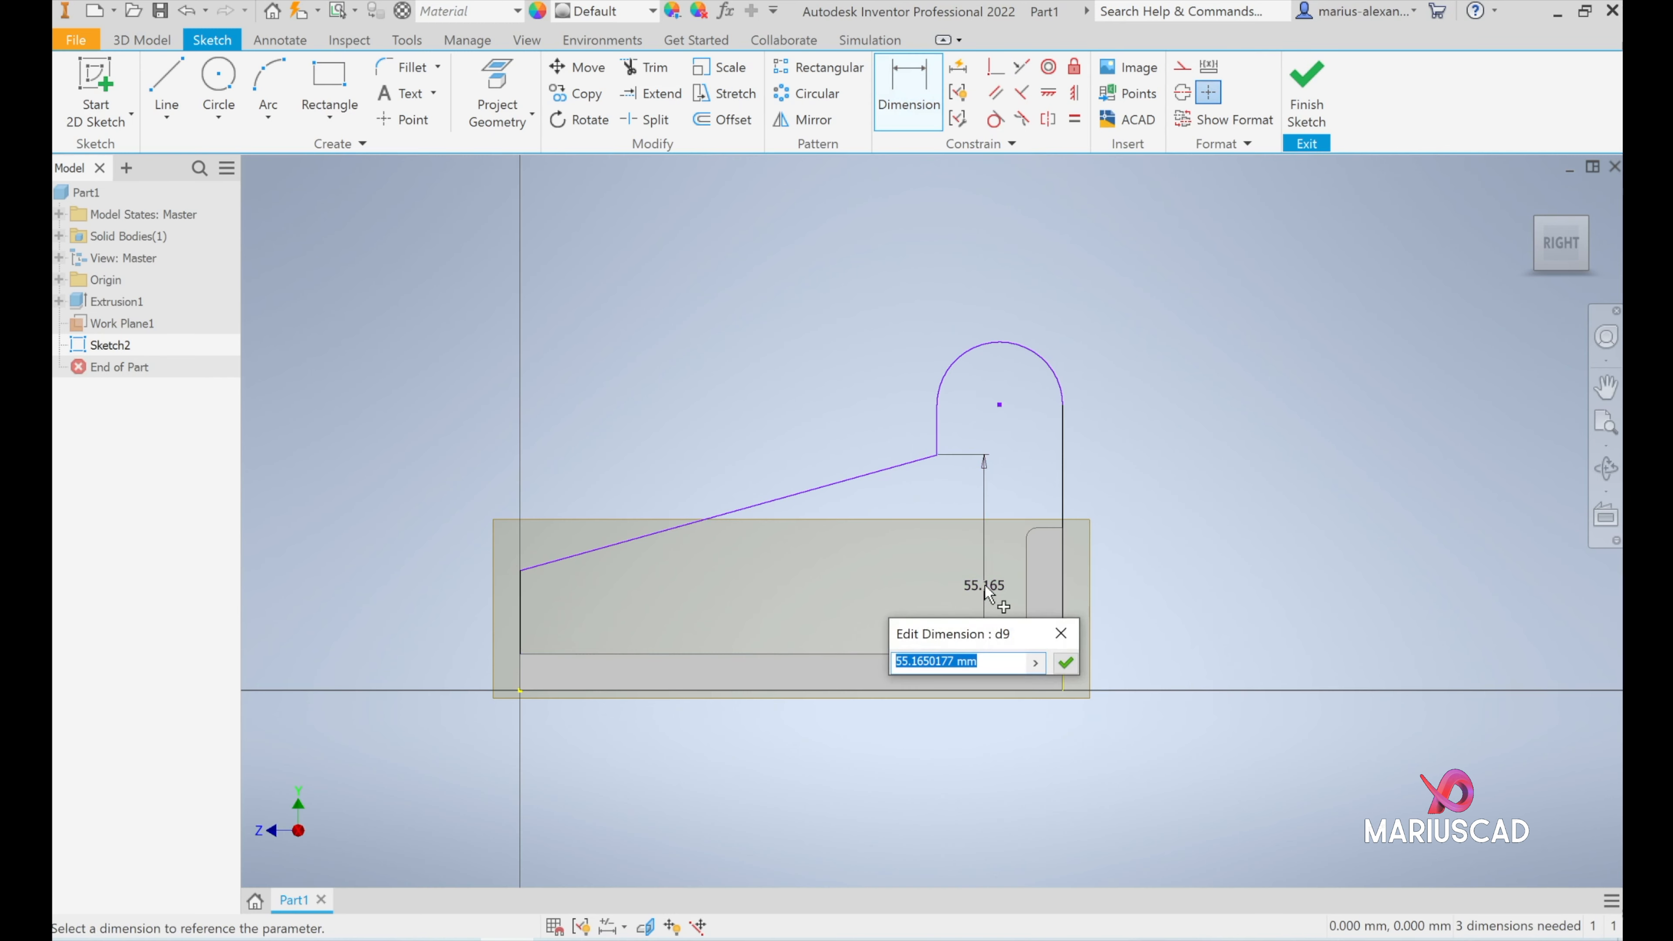
{"action": "type", "text": "40"}
{"action": "key", "text": "Return"}
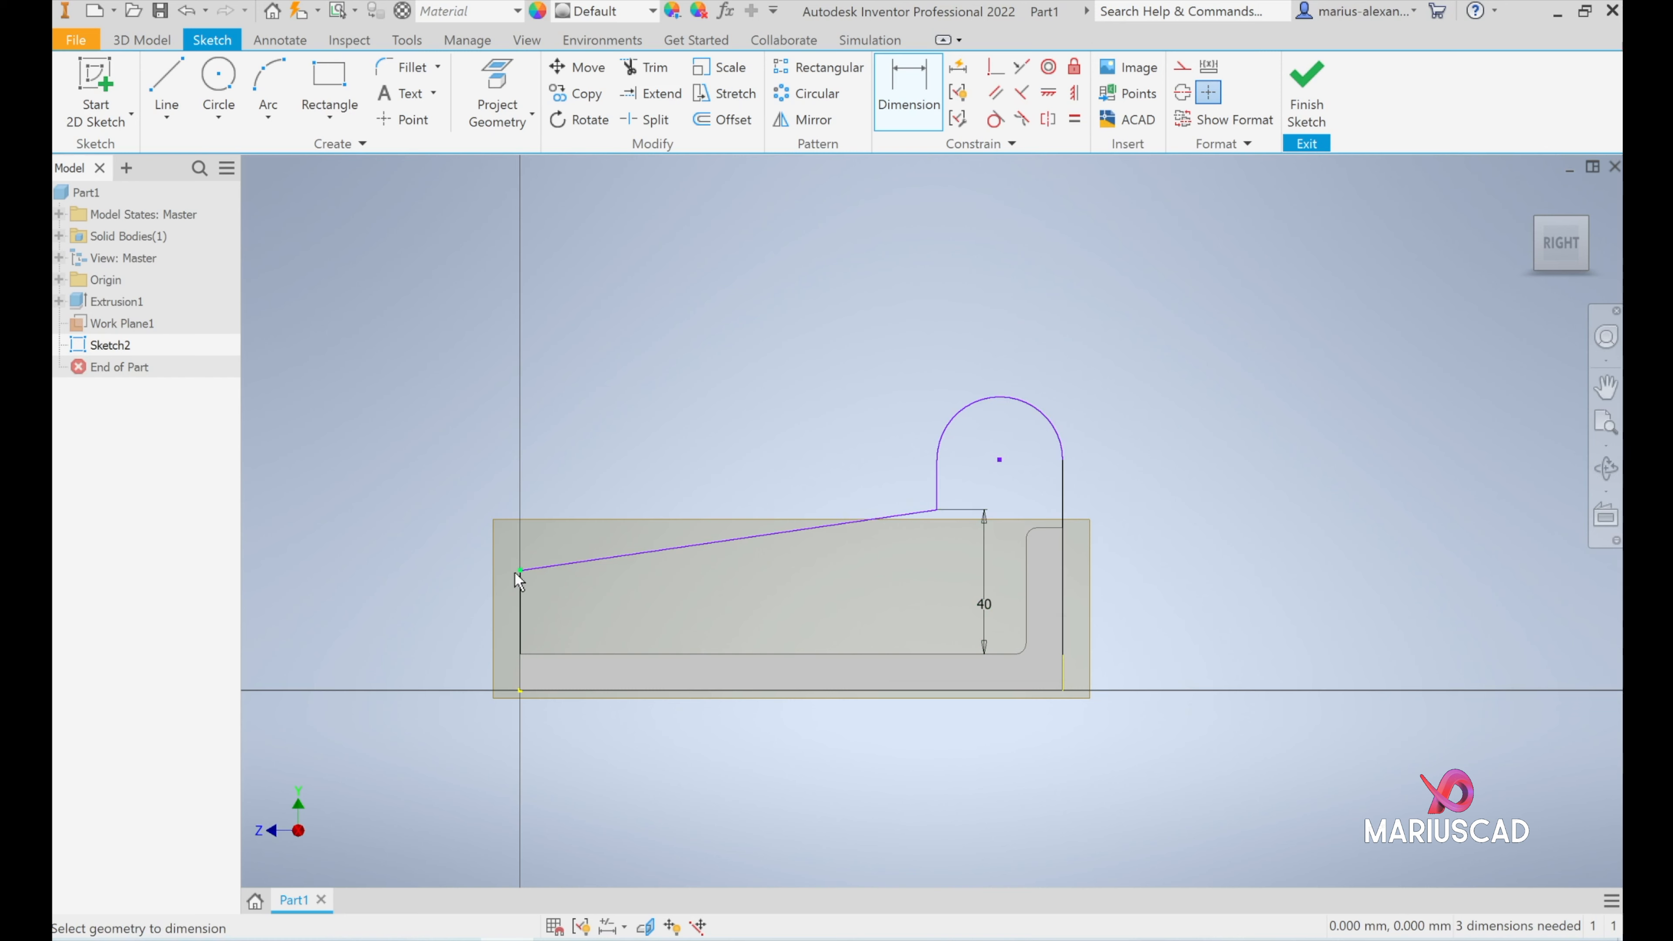
- Dimension the front upper corner of the rib profile at 25 mm above the underside of the base
{"action": "left_click", "coordinate": [520, 570]}
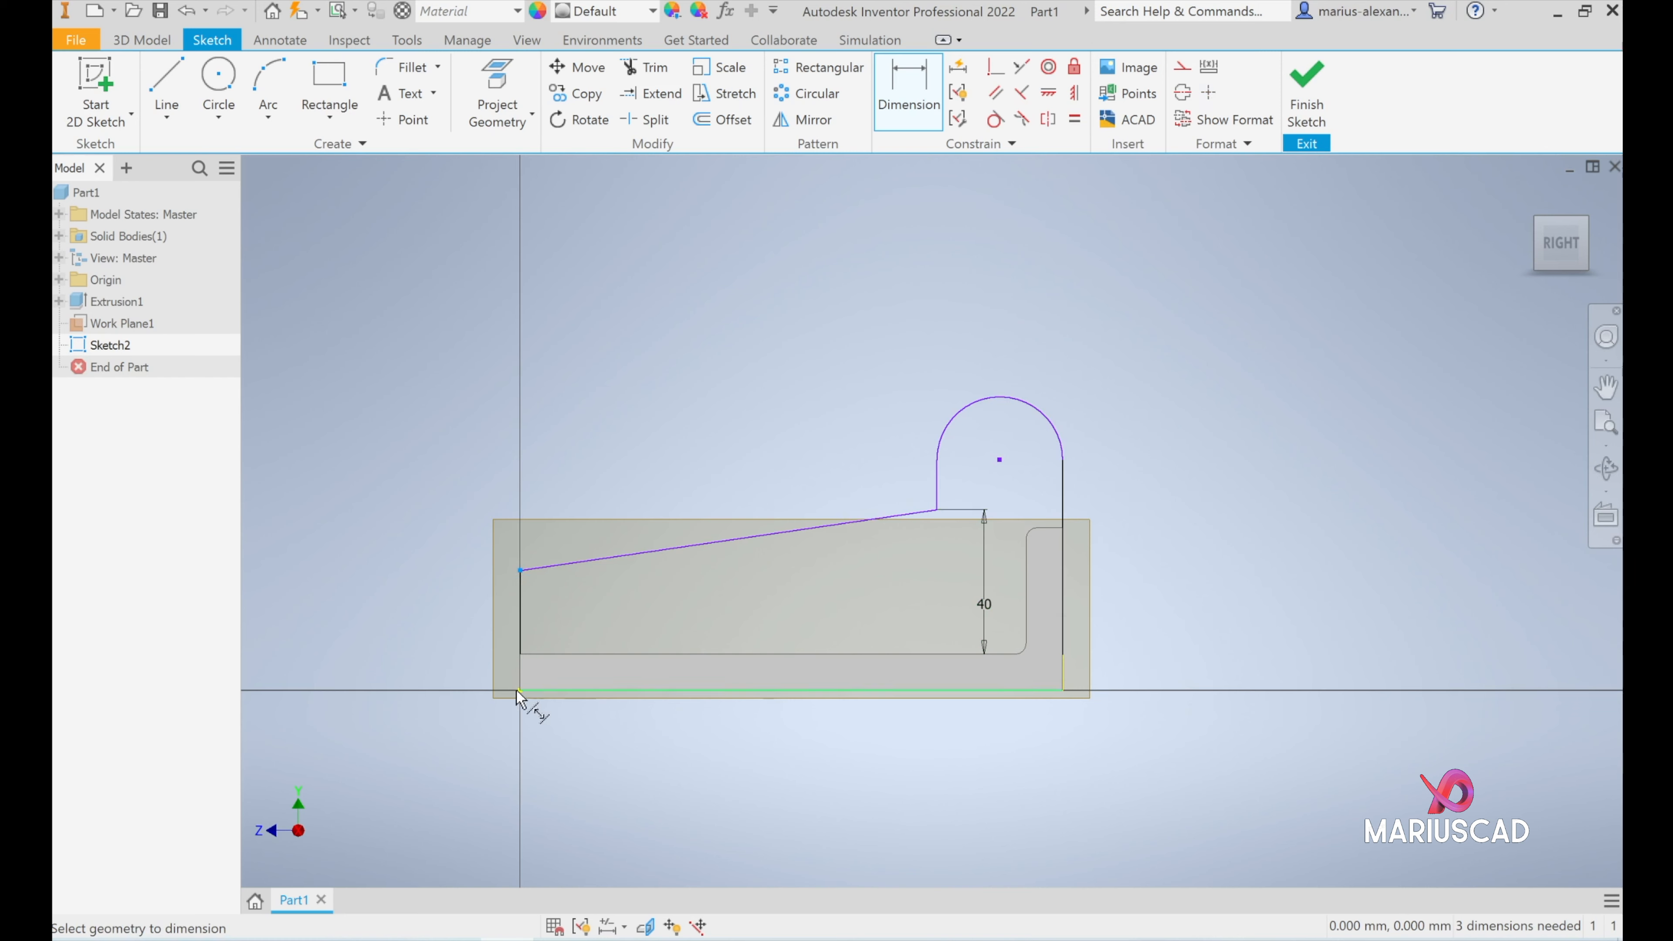
{"action": "left_click", "coordinate": [520, 691]}
{"action": "left_click", "coordinate": [442, 619]}
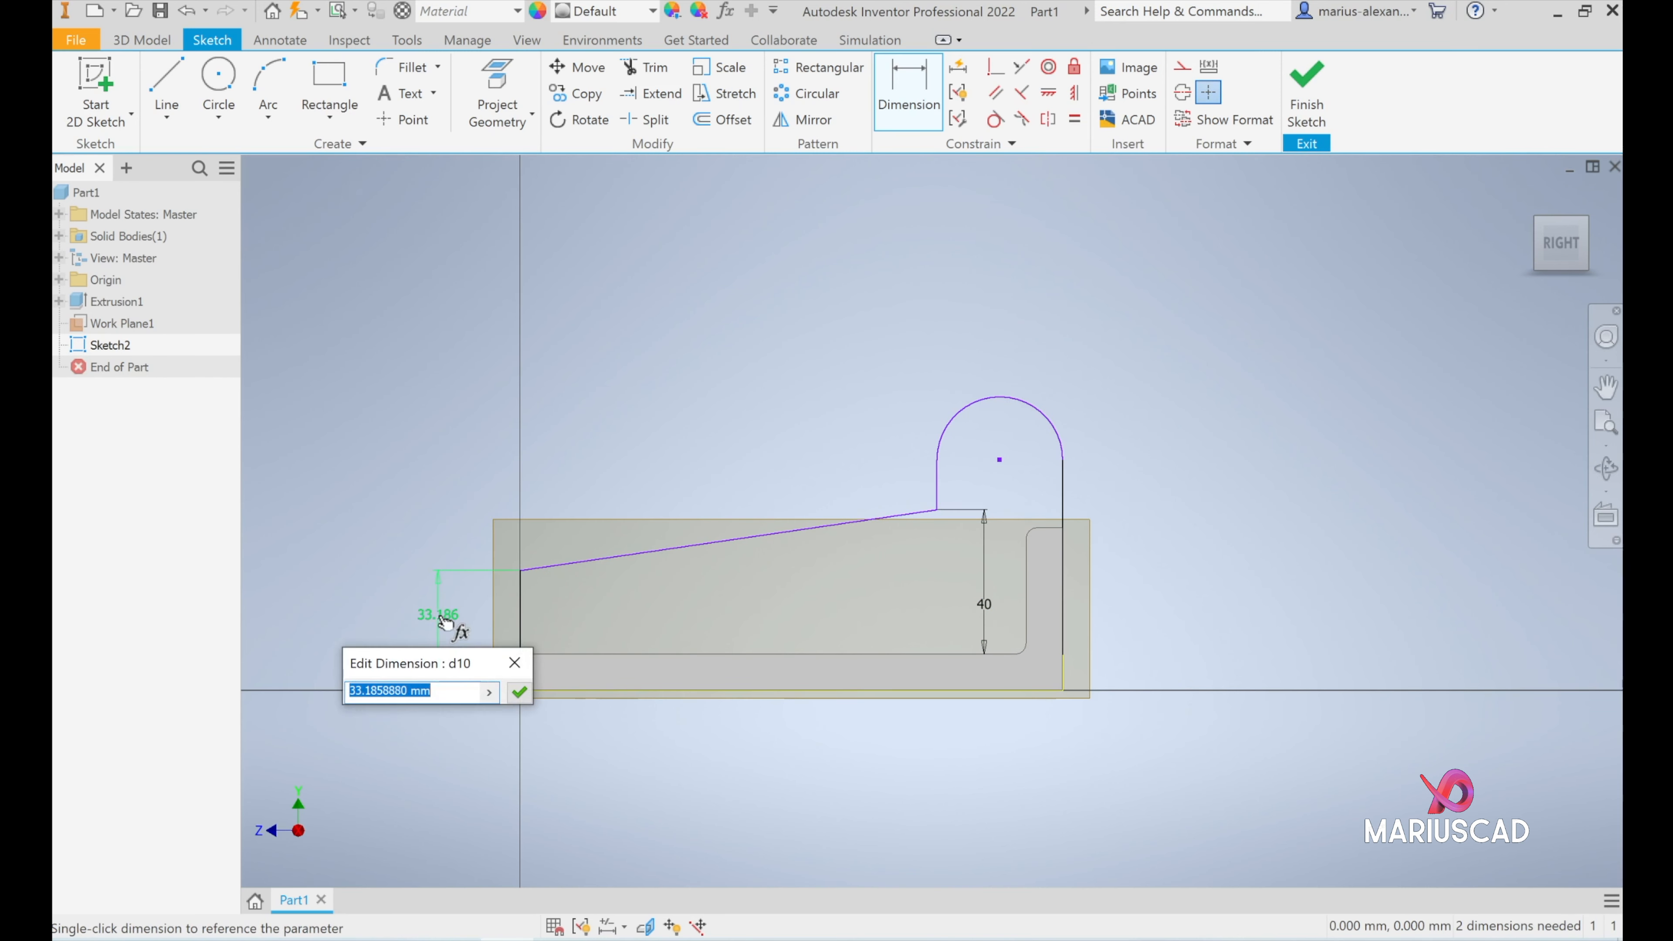
{"action": "type", "text": "25"}
{"action": "key", "text": "Return"}
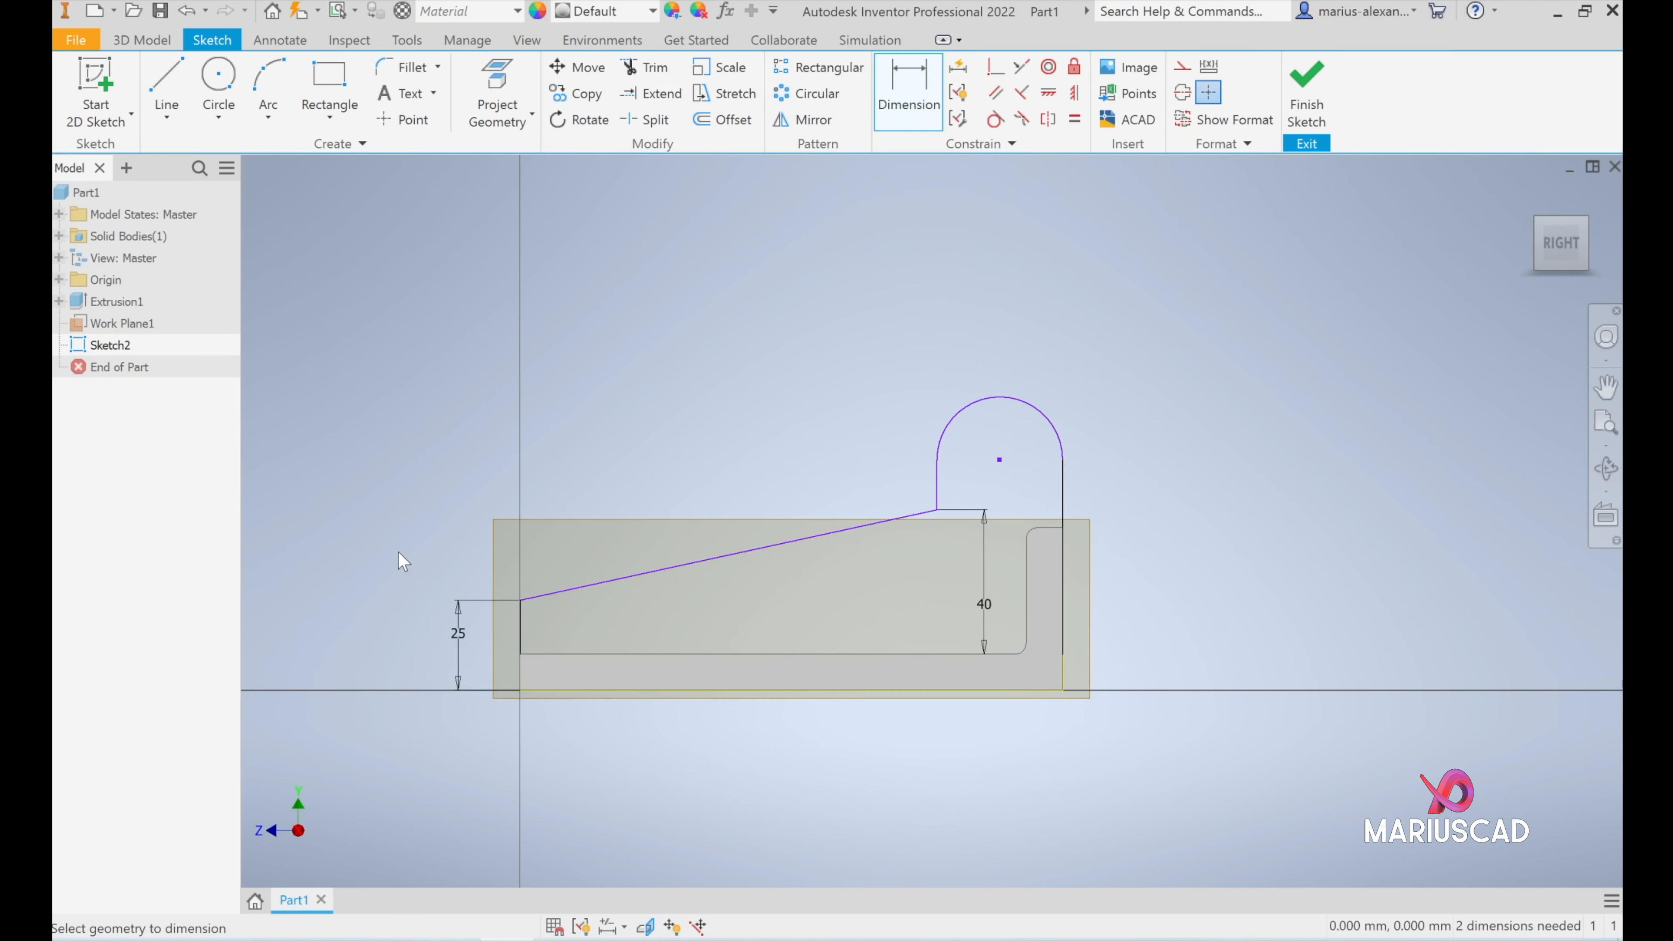
- Check the lug radius on the reference drawing and dimension the rib's top arc with a 21 mm radius
{"action": "left_click", "coordinate": [561, 940]}
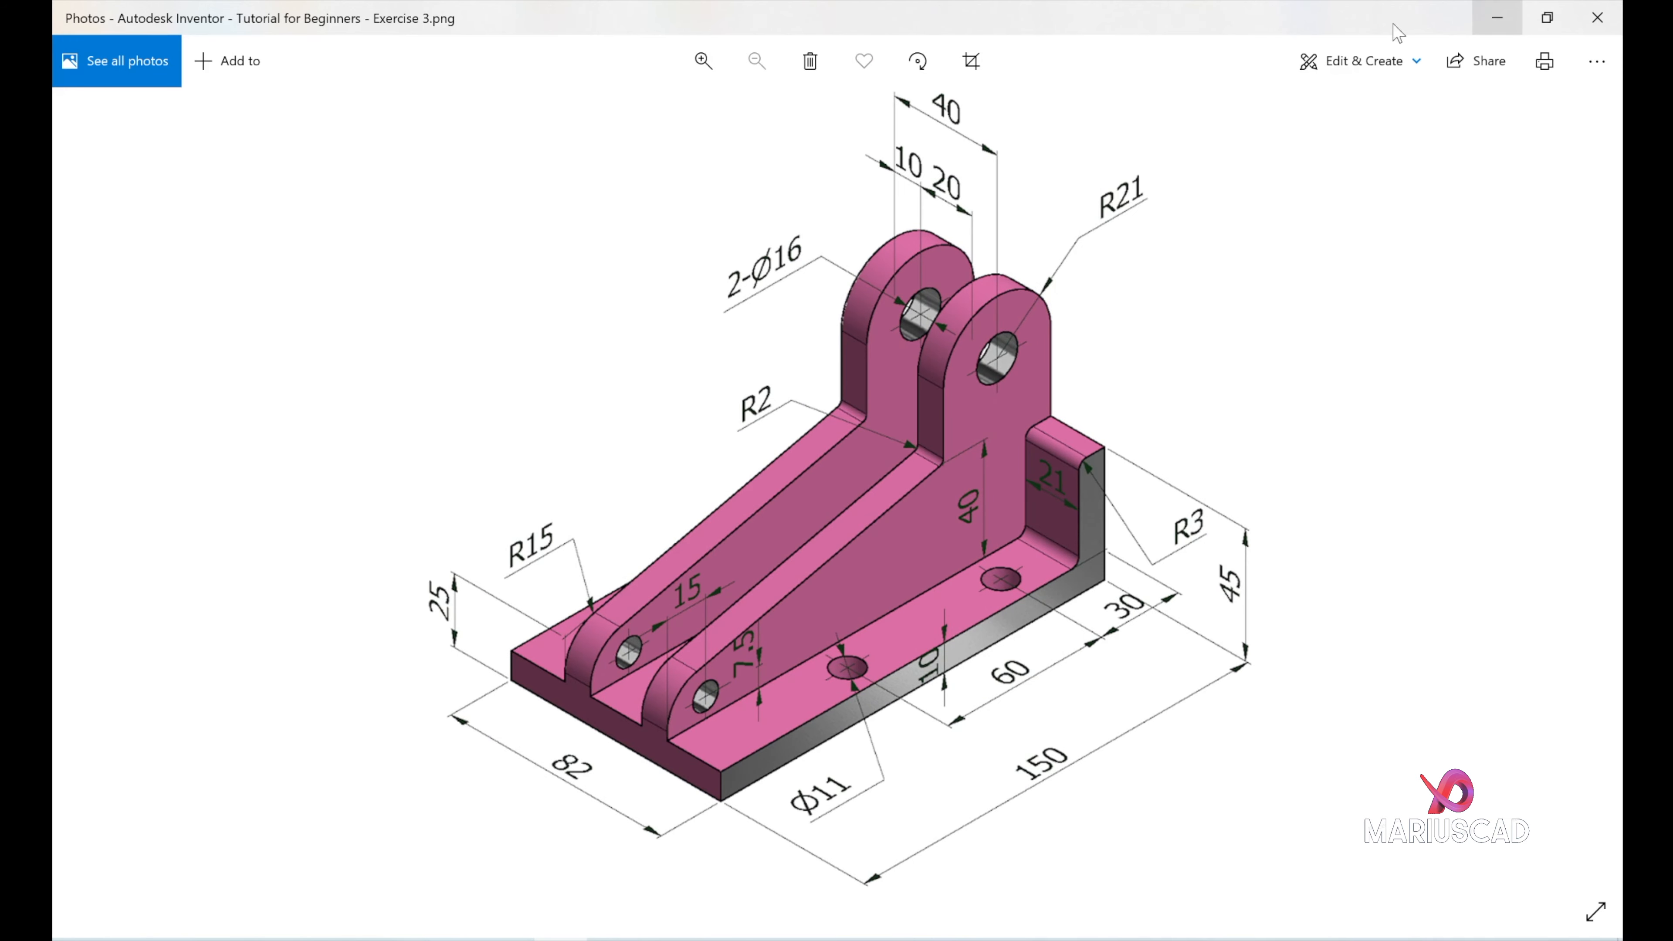
{"action": "left_click", "coordinate": [1497, 18]}
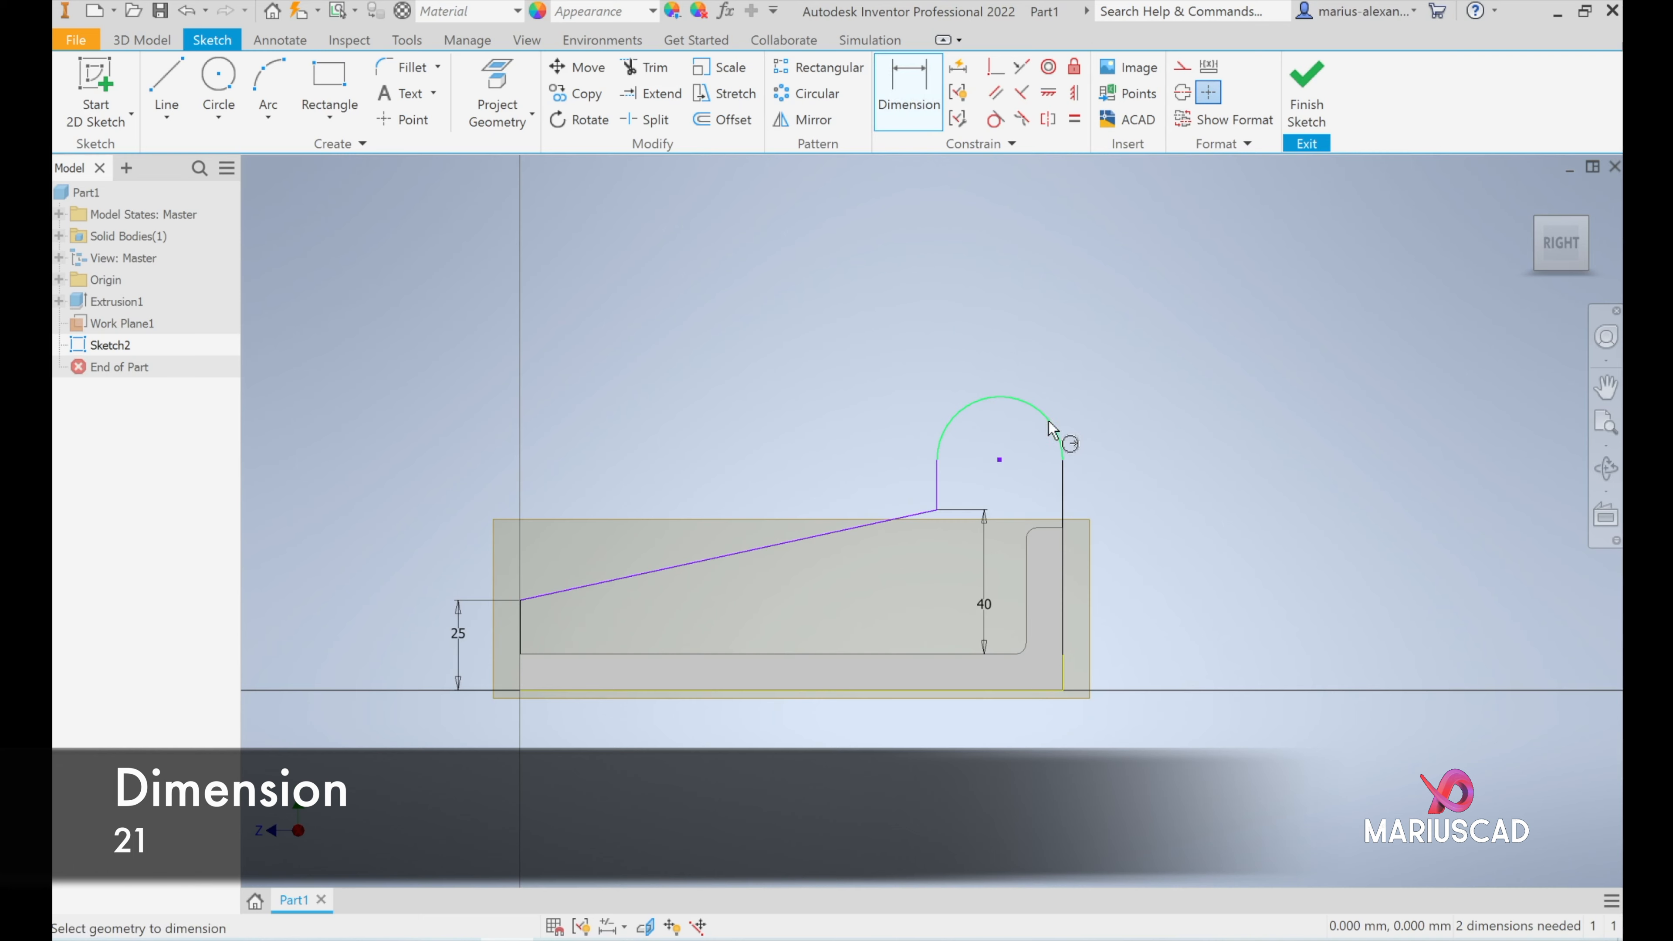
{"action": "left_click", "coordinate": [1057, 436]}
{"action": "left_click", "coordinate": [1062, 333]}
{"action": "type", "text": "21"}
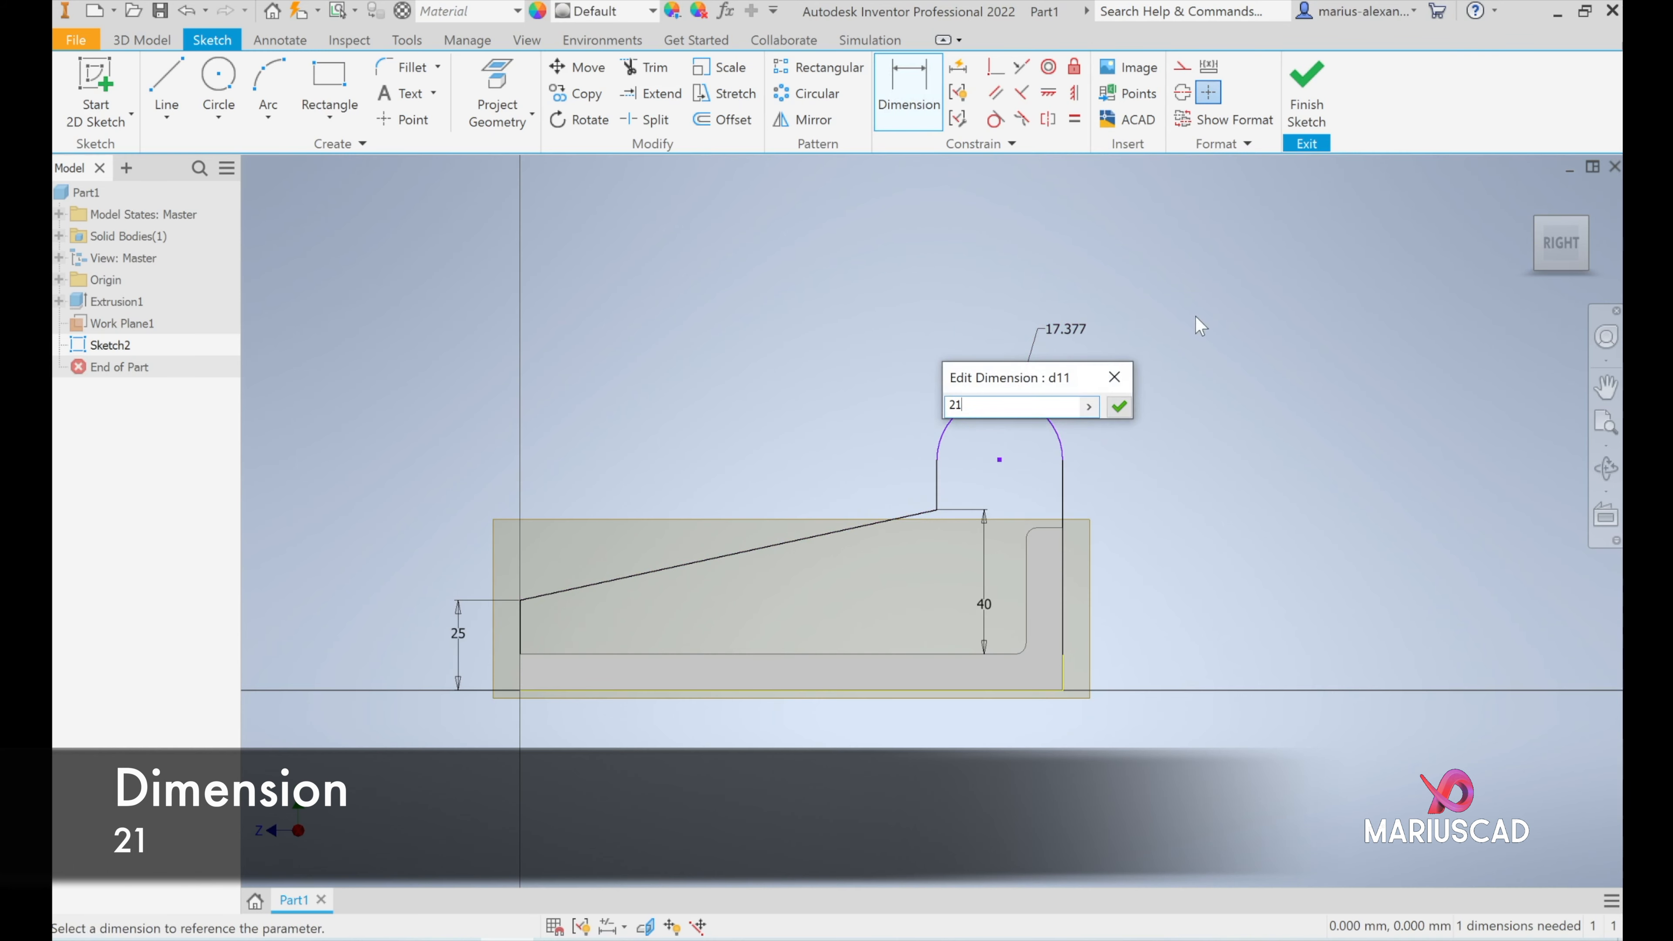
{"action": "key", "text": "Return"}
- Check the reference drawing and fillet the corner between the slope and the lug's short vertical line with a 2 mm radius
{"action": "left_click", "coordinate": [561, 939]}
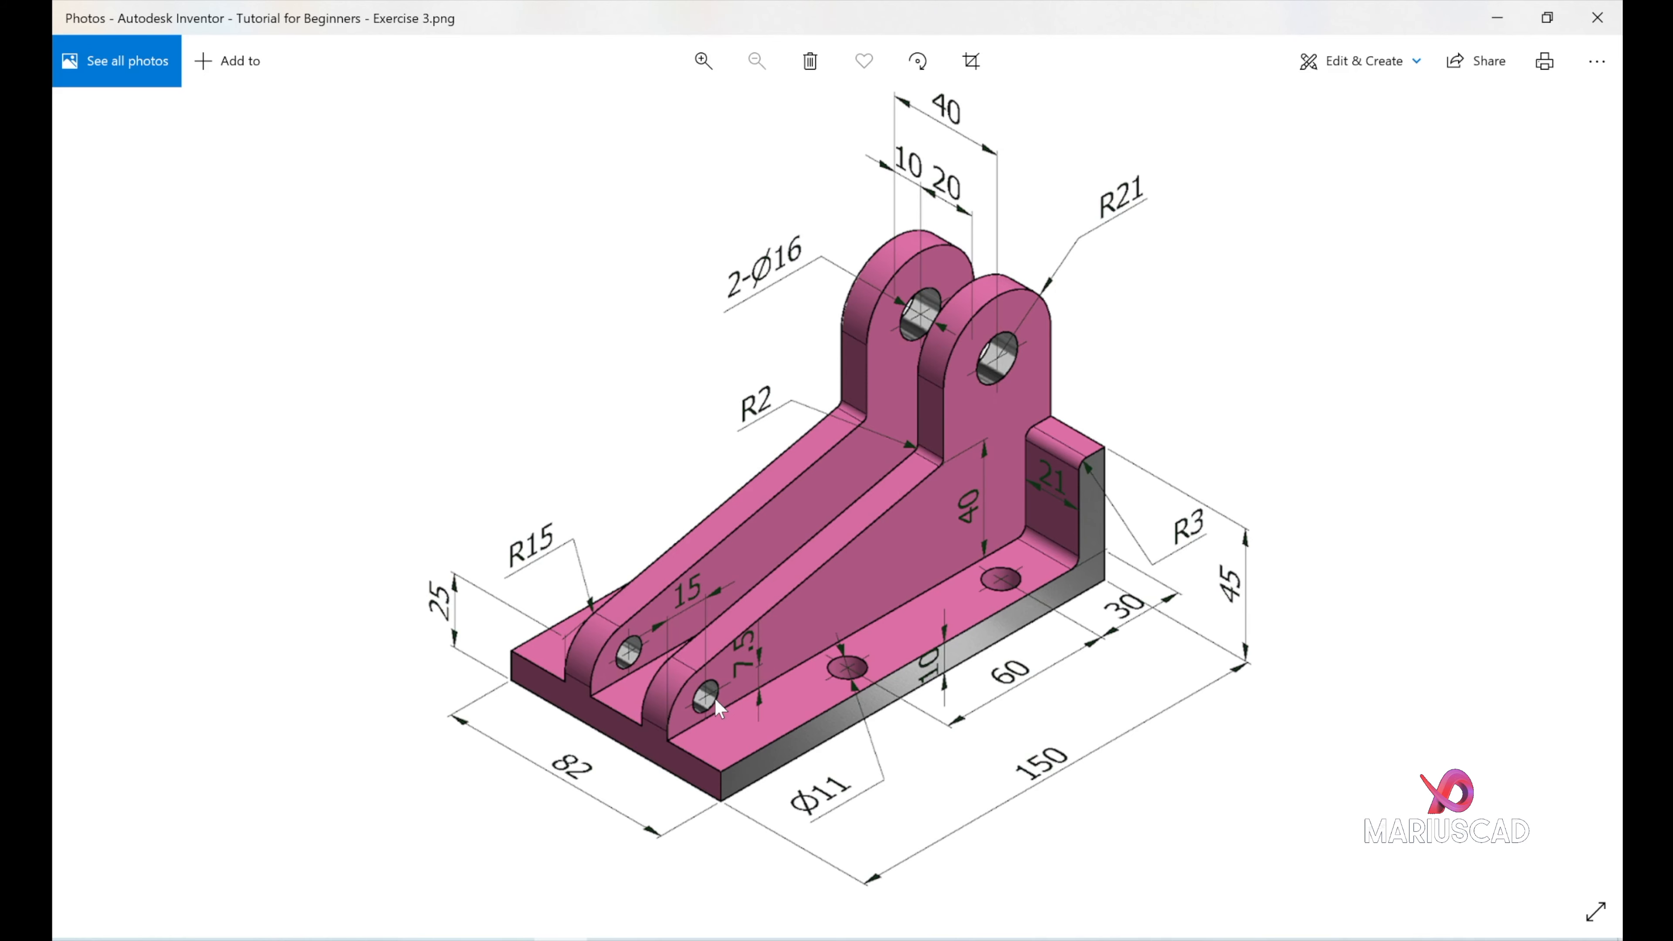
{"action": "left_click", "coordinate": [1497, 18]}
{"action": "left_click", "coordinate": [407, 66]}
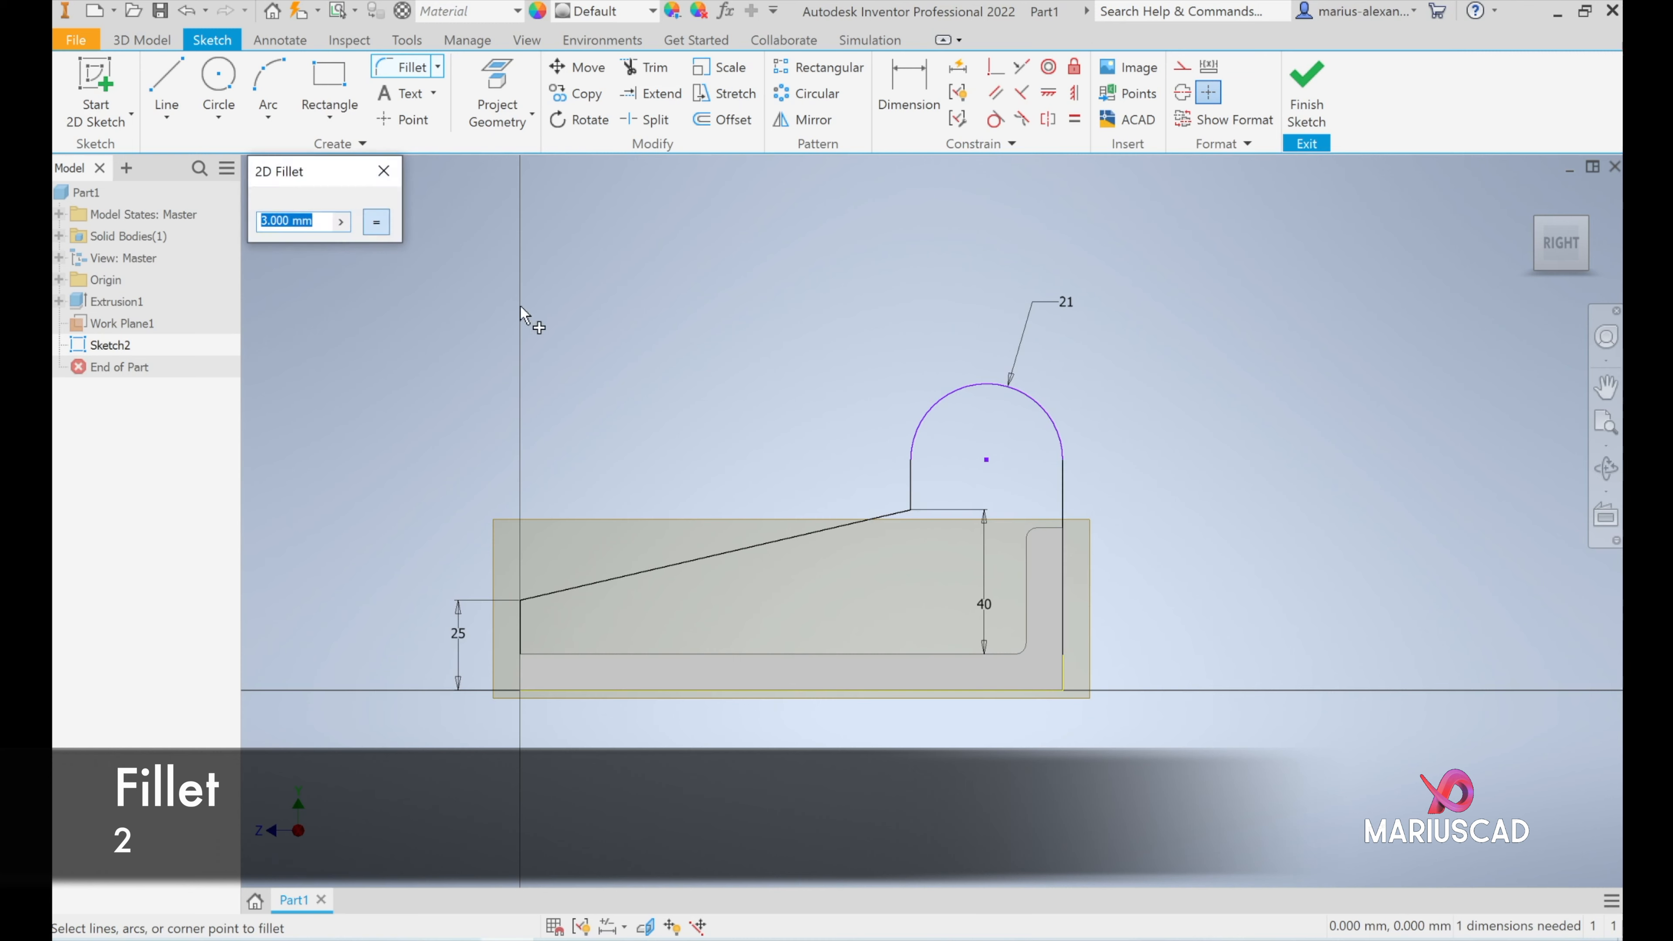
{"action": "type", "text": "2"}
{"action": "left_click", "coordinate": [908, 491]}
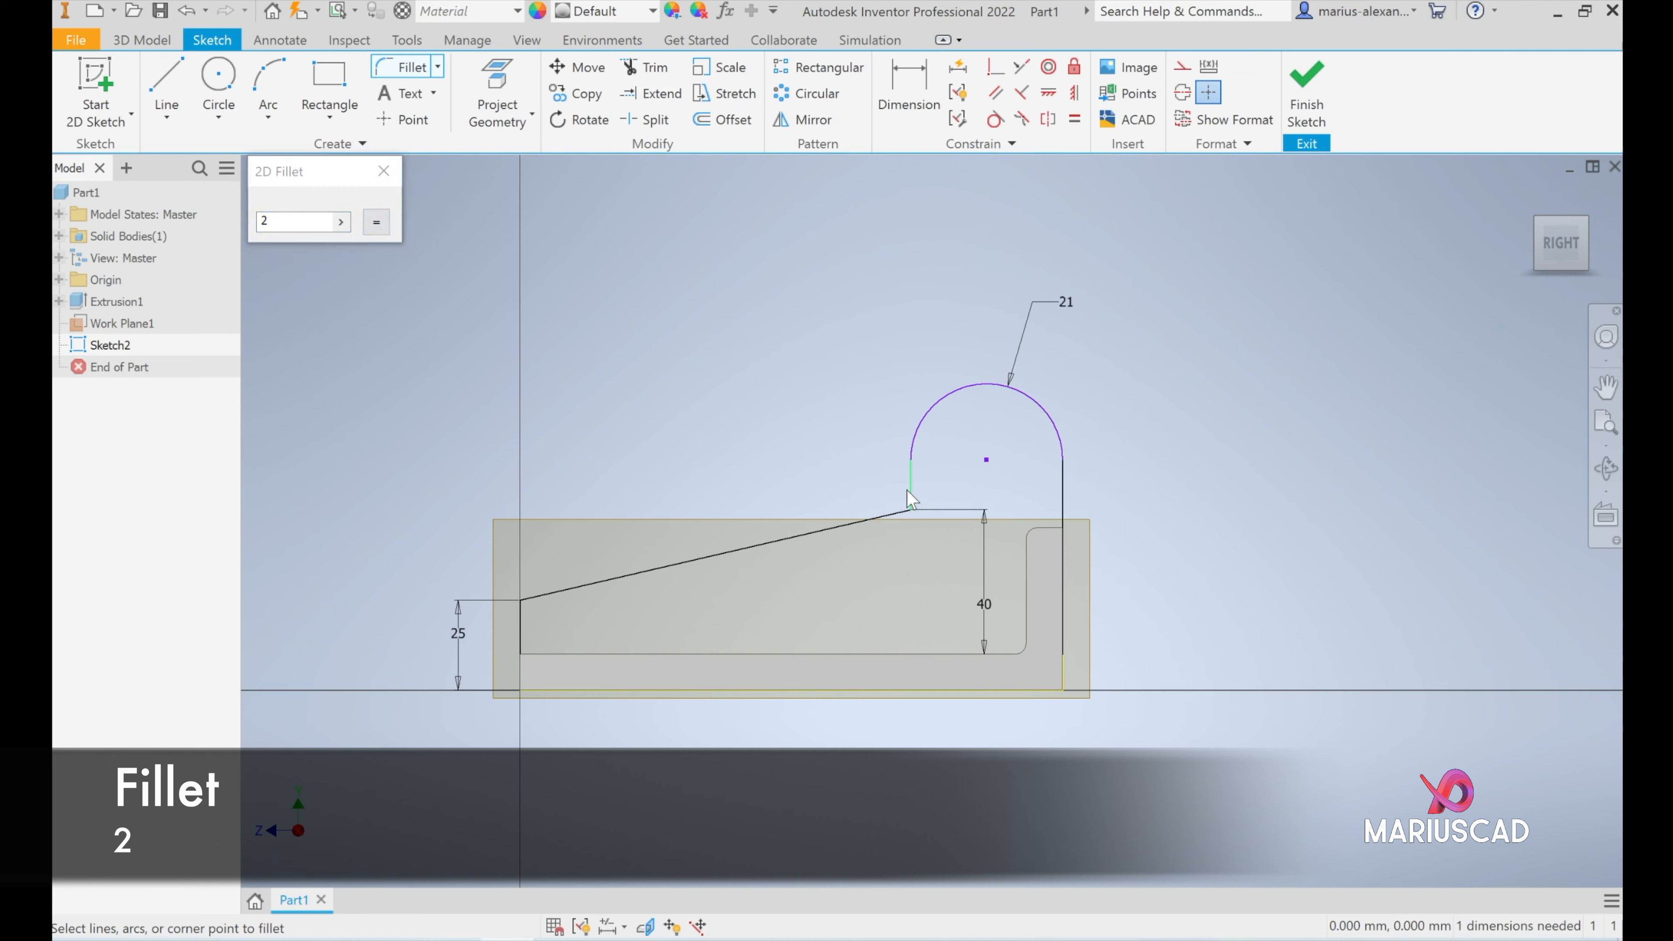
{"action": "left_click", "coordinate": [890, 515]}
- Draw a 16 mm diameter circle concentric with the lug arc and an 8 mm diameter circle near the rib's front end
{"action": "left_click", "coordinate": [217, 78]}
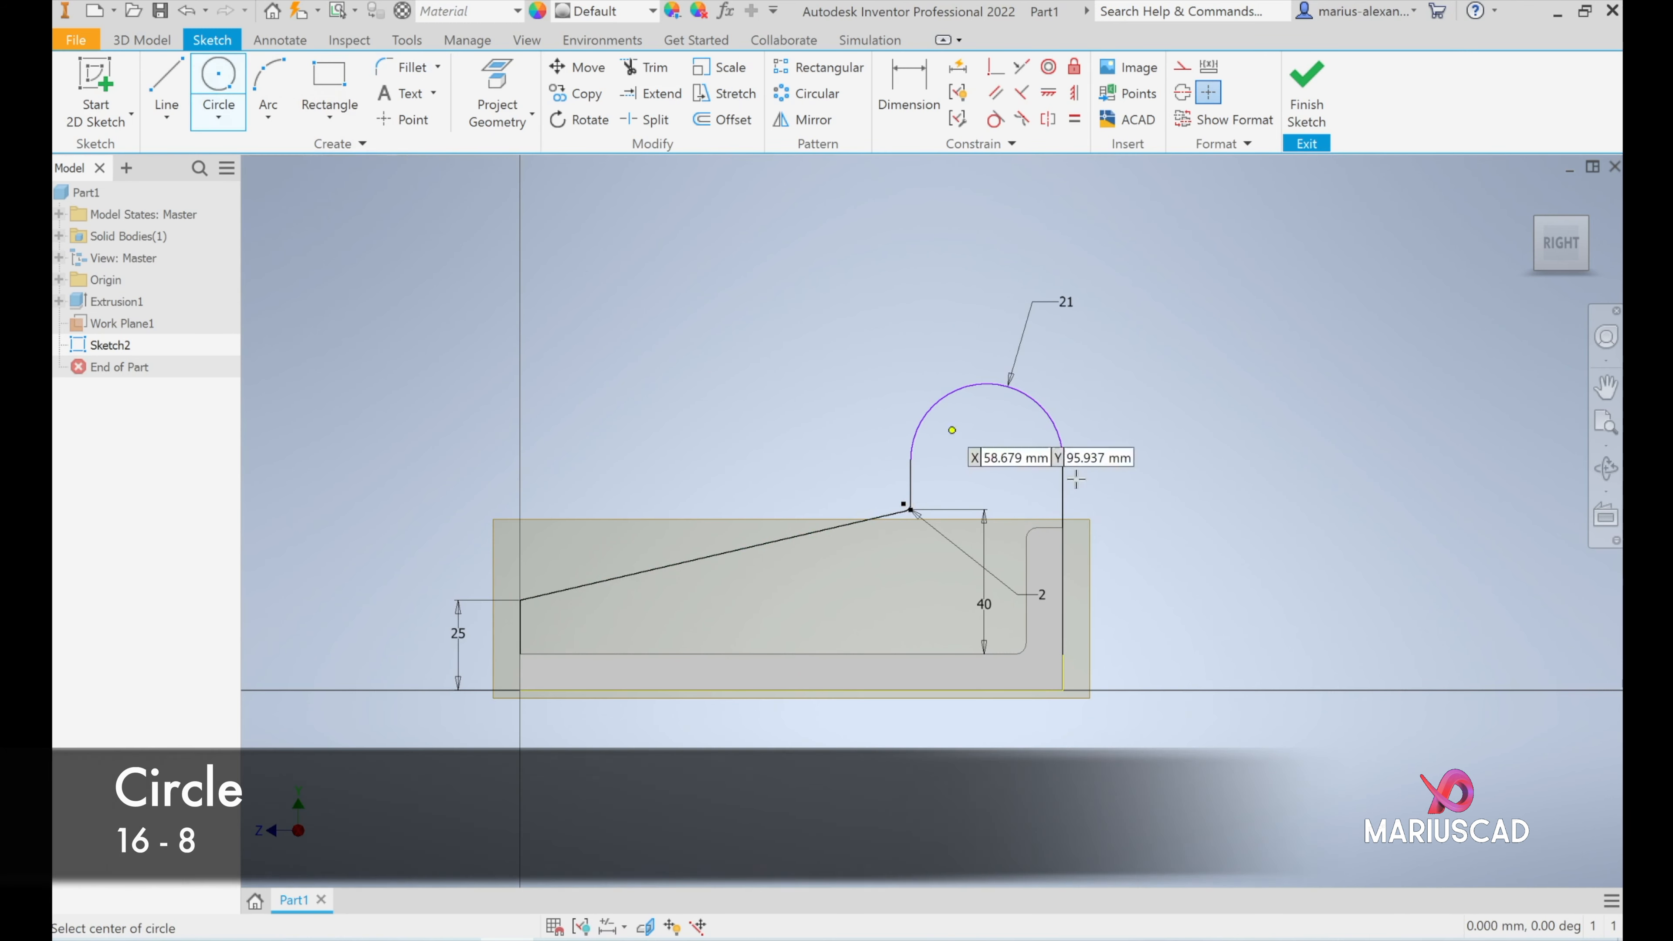
{"action": "left_click", "coordinate": [985, 459]}
{"action": "type", "text": "16"}
{"action": "key", "text": "Return"}
{"action": "left_click", "coordinate": [574, 626]}
{"action": "type", "text": "8"}
{"action": "key", "text": "Return"}
{"action": "key", "text": "Escape"}
- Check the hole position on the reference drawing and dimension the 8 mm circle's centre 7.5 mm above the base's top face
{"action": "left_click", "coordinate": [560, 939]}
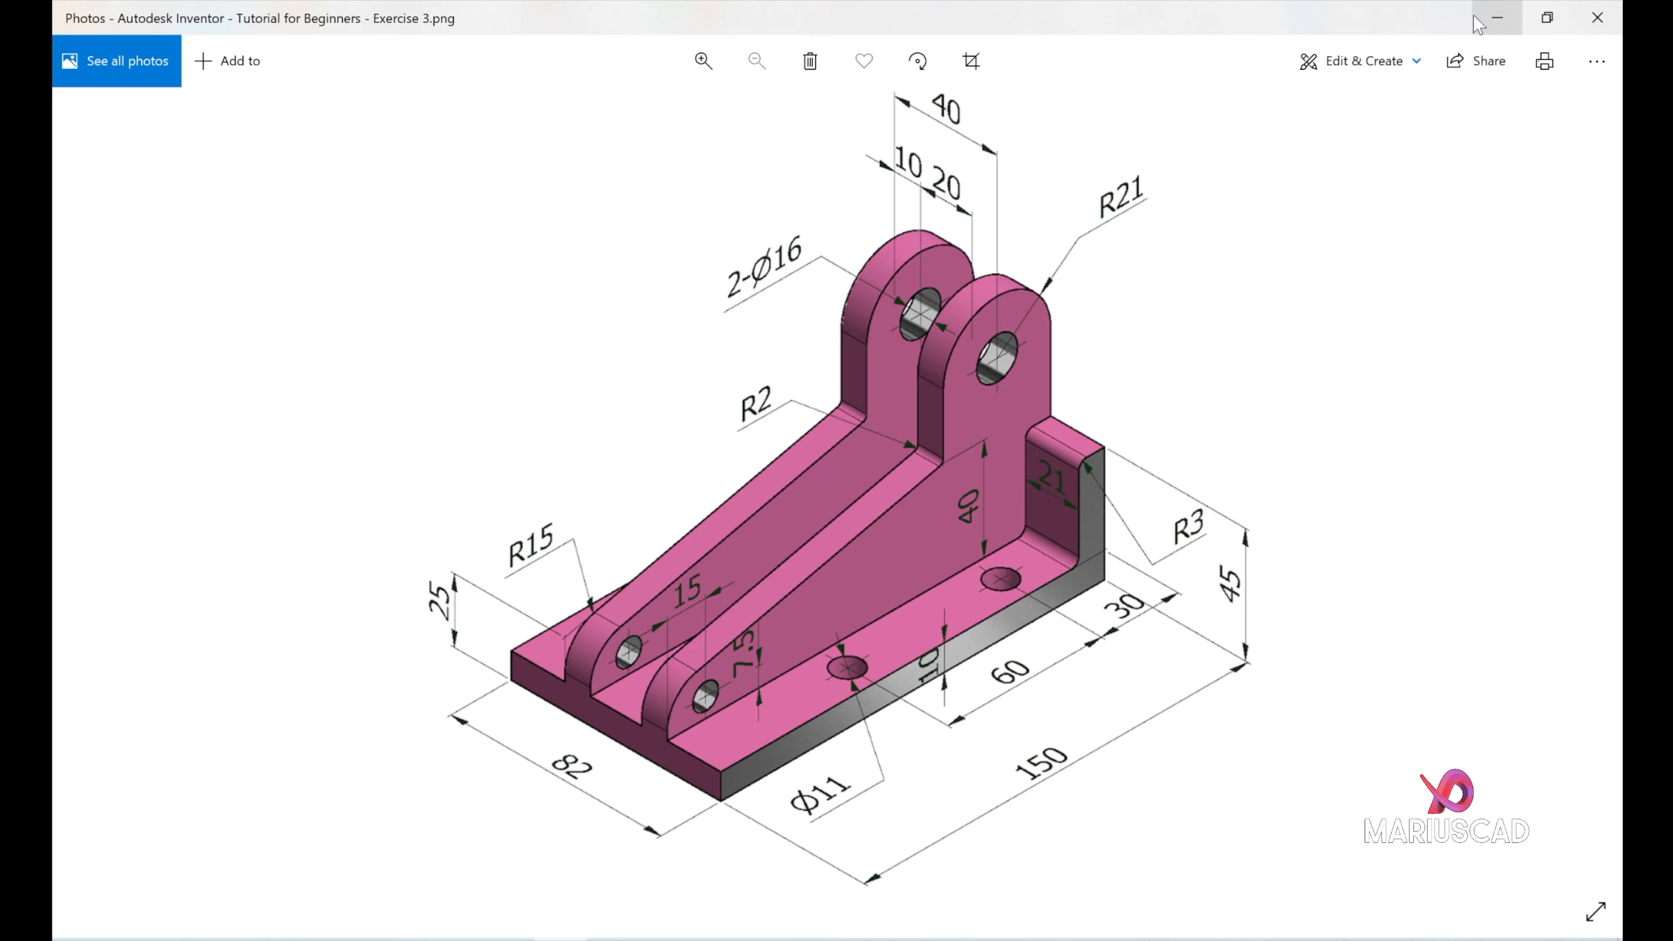
{"action": "left_click", "coordinate": [1496, 18]}
{"action": "left_click", "coordinate": [908, 89]}
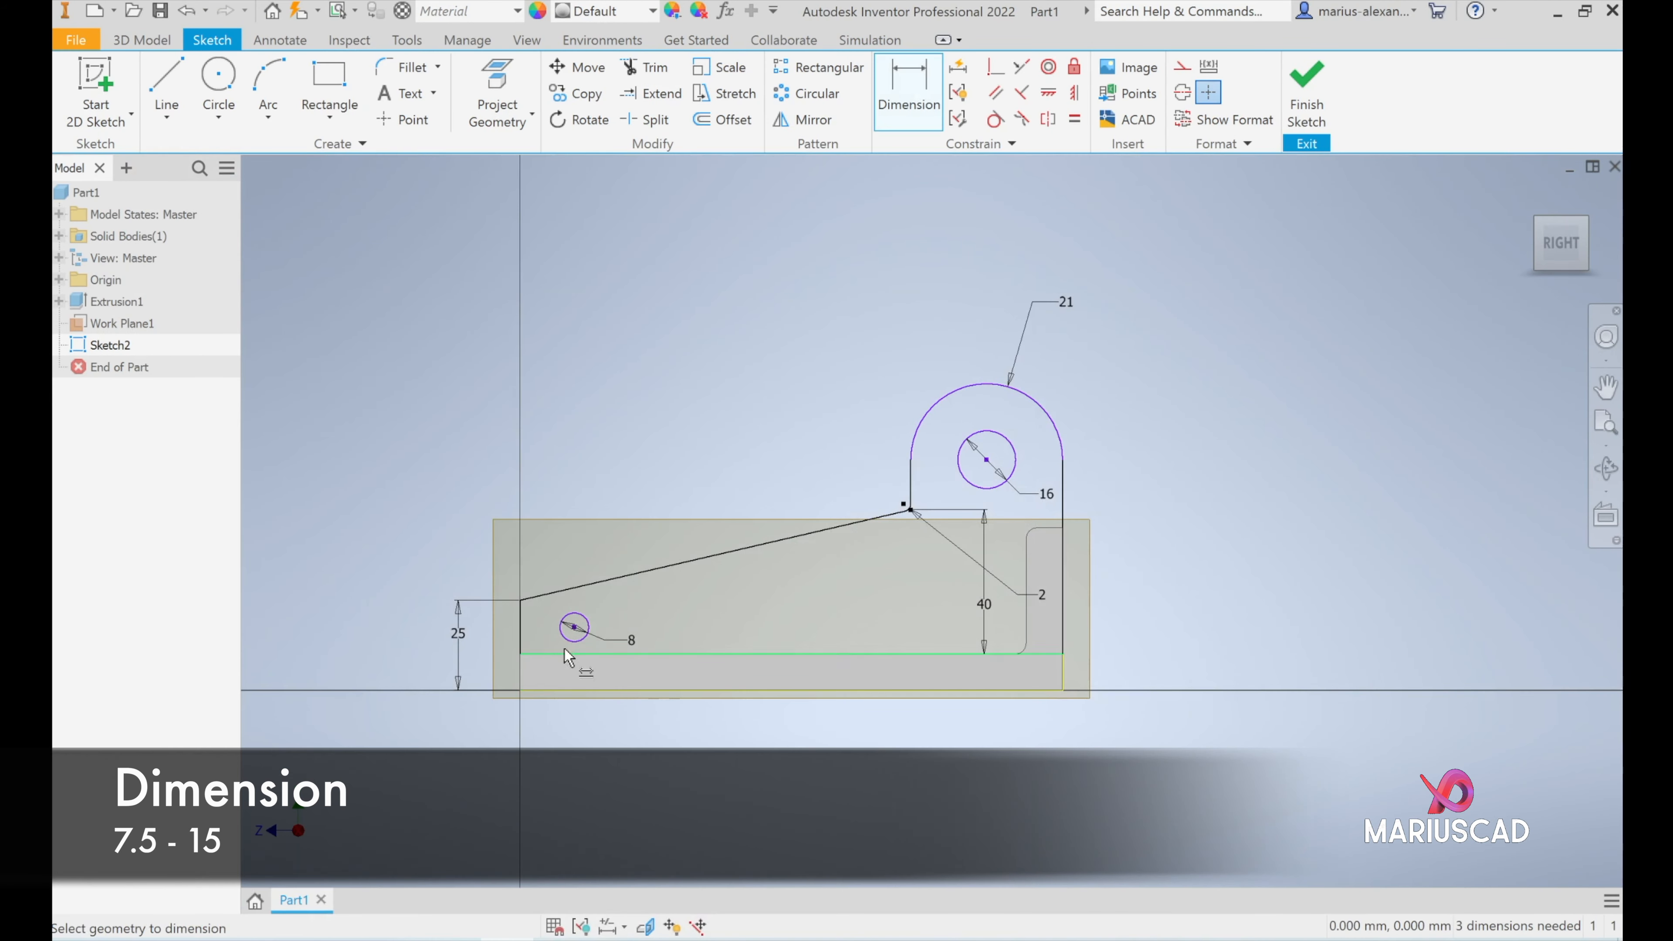
{"action": "left_click", "coordinate": [574, 626]}
{"action": "left_click", "coordinate": [598, 654]}
{"action": "left_click", "coordinate": [684, 634]}
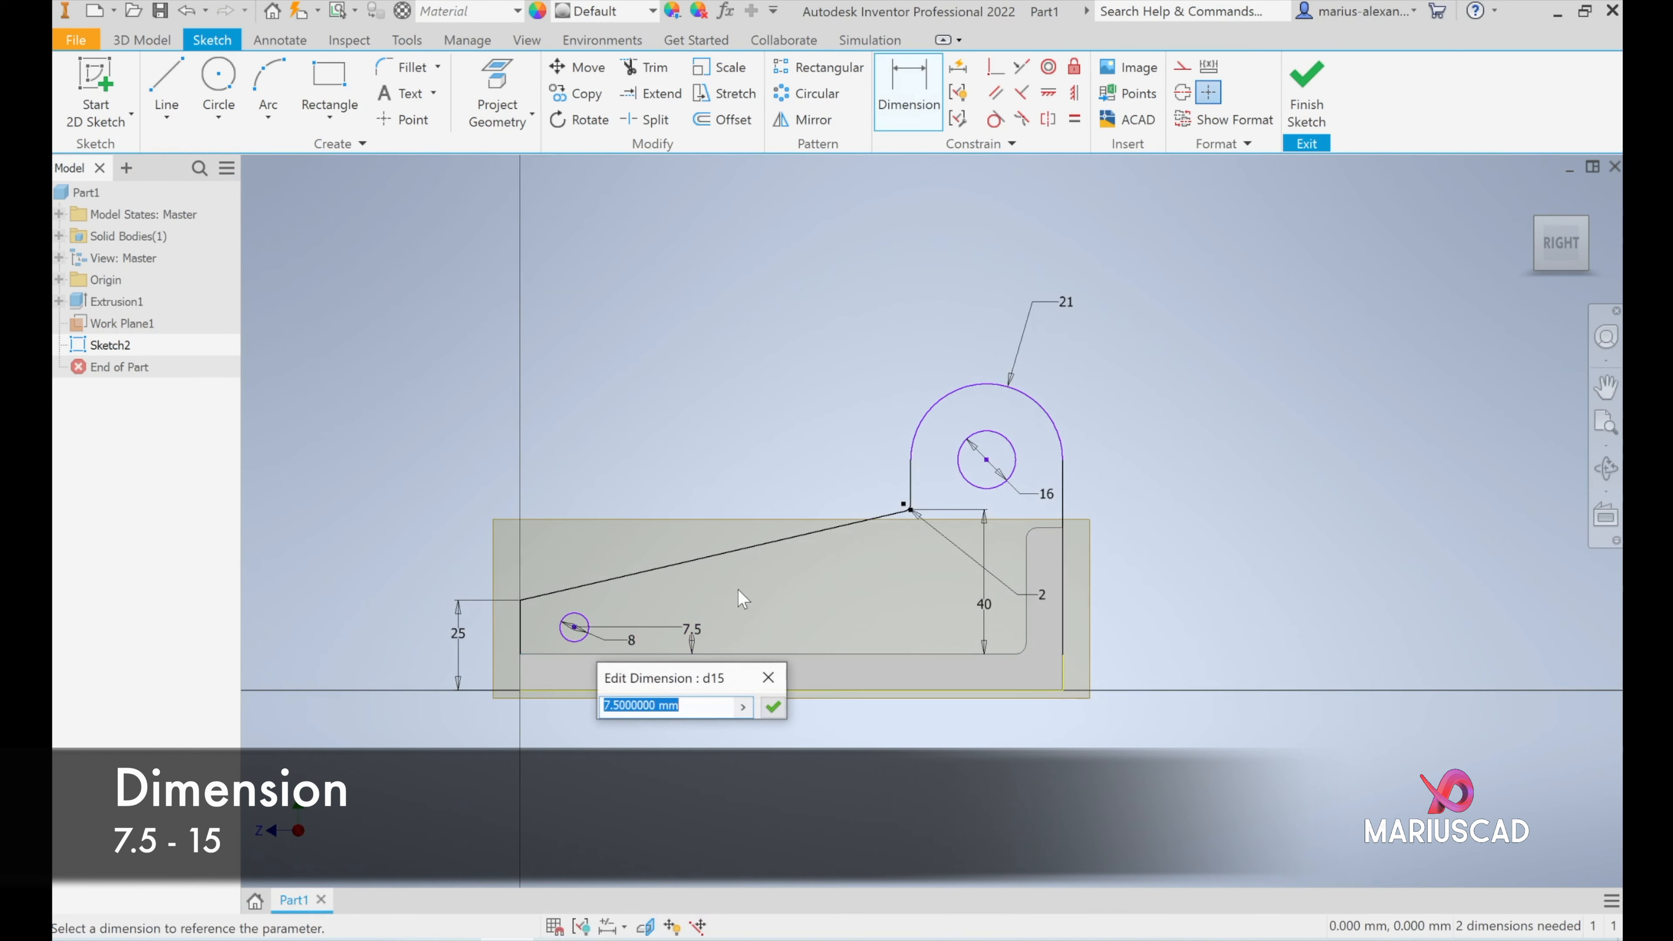
{"action": "key", "text": "Return"}
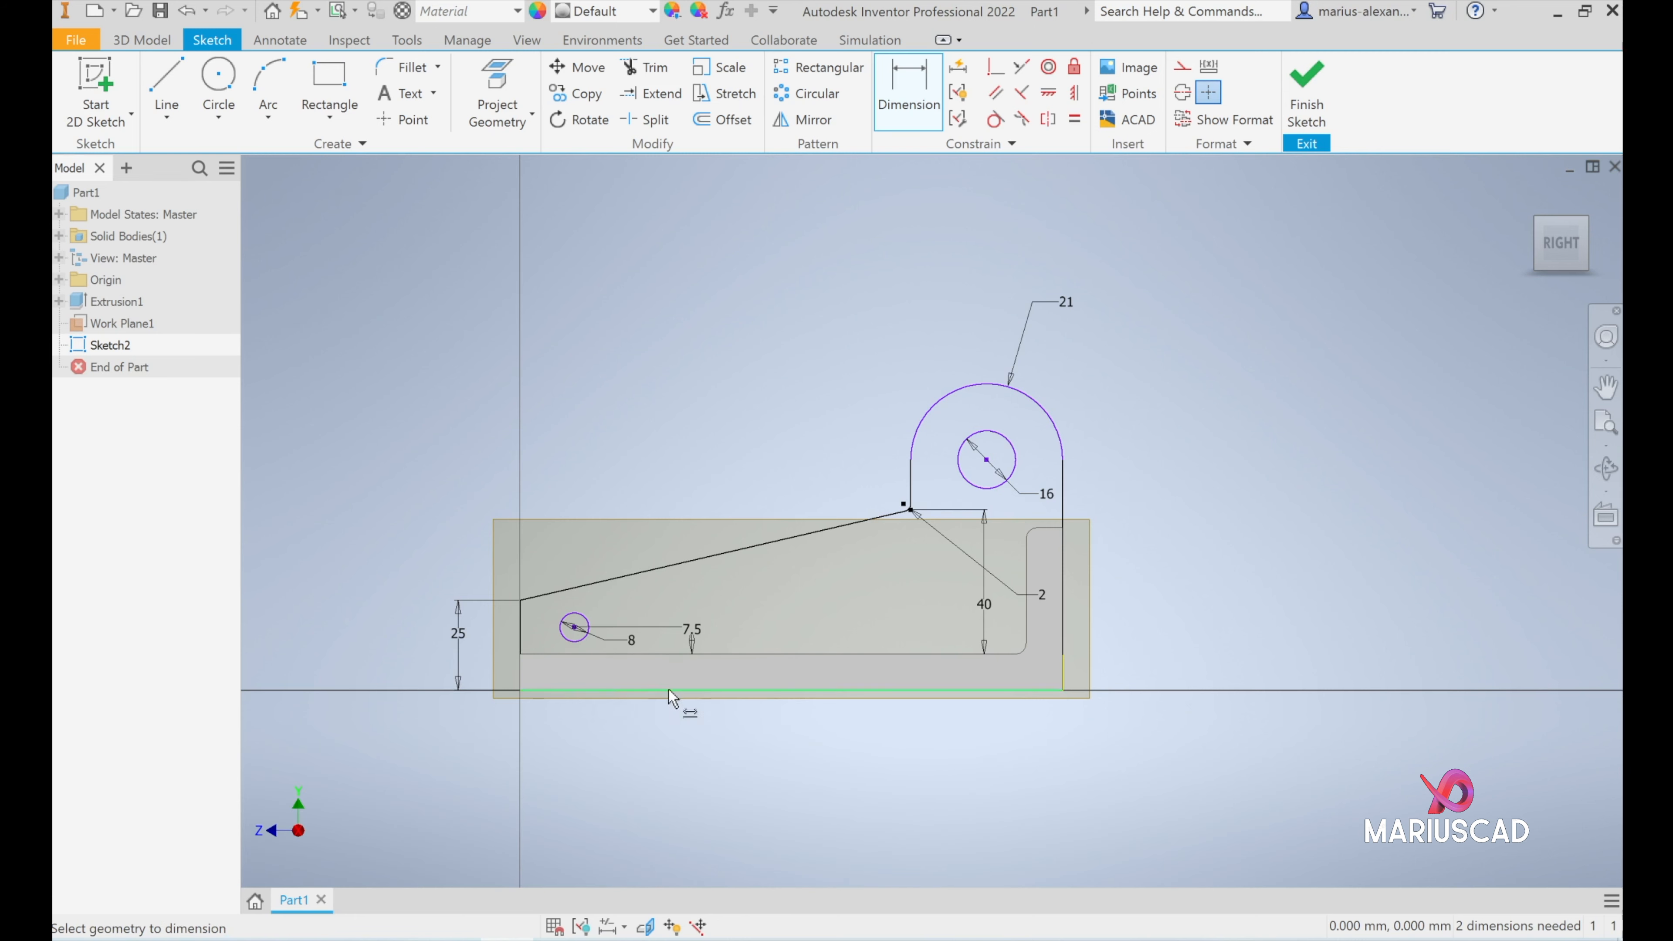
- Dimension the 8 mm circle's centre 15 mm horizontally from the rib's front vertical line
{"action": "left_click", "coordinate": [574, 626]}
{"action": "left_click", "coordinate": [521, 630]}
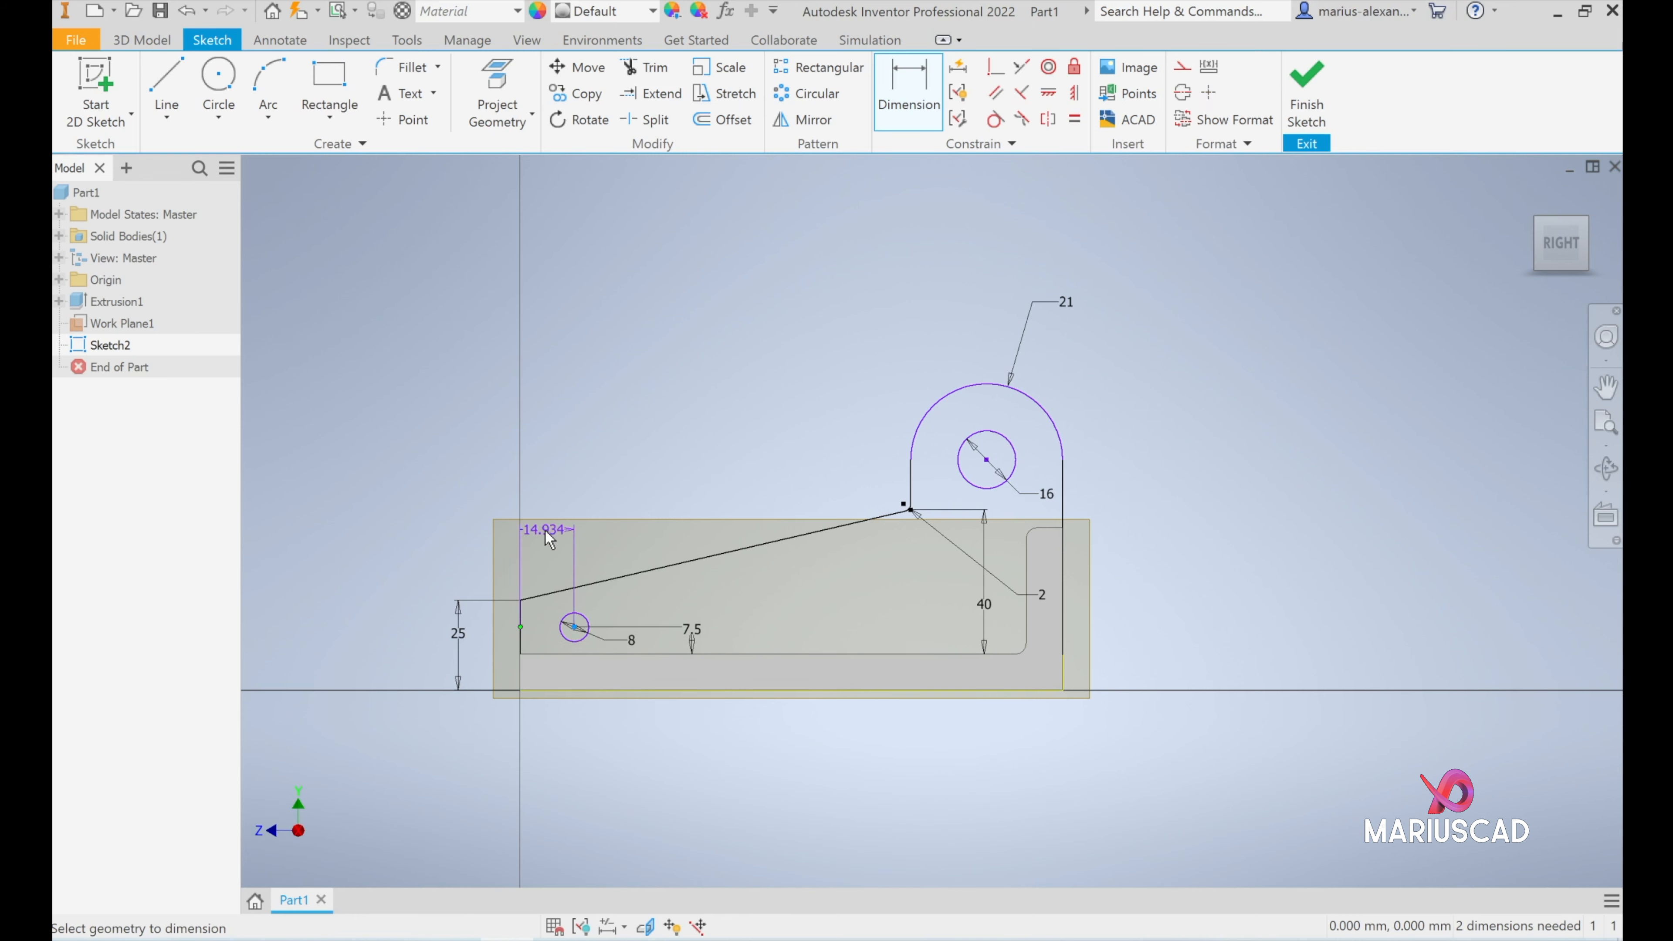
{"action": "left_click", "coordinate": [553, 446]}
{"action": "type", "text": "15"}
{"action": "key", "text": "Return"}
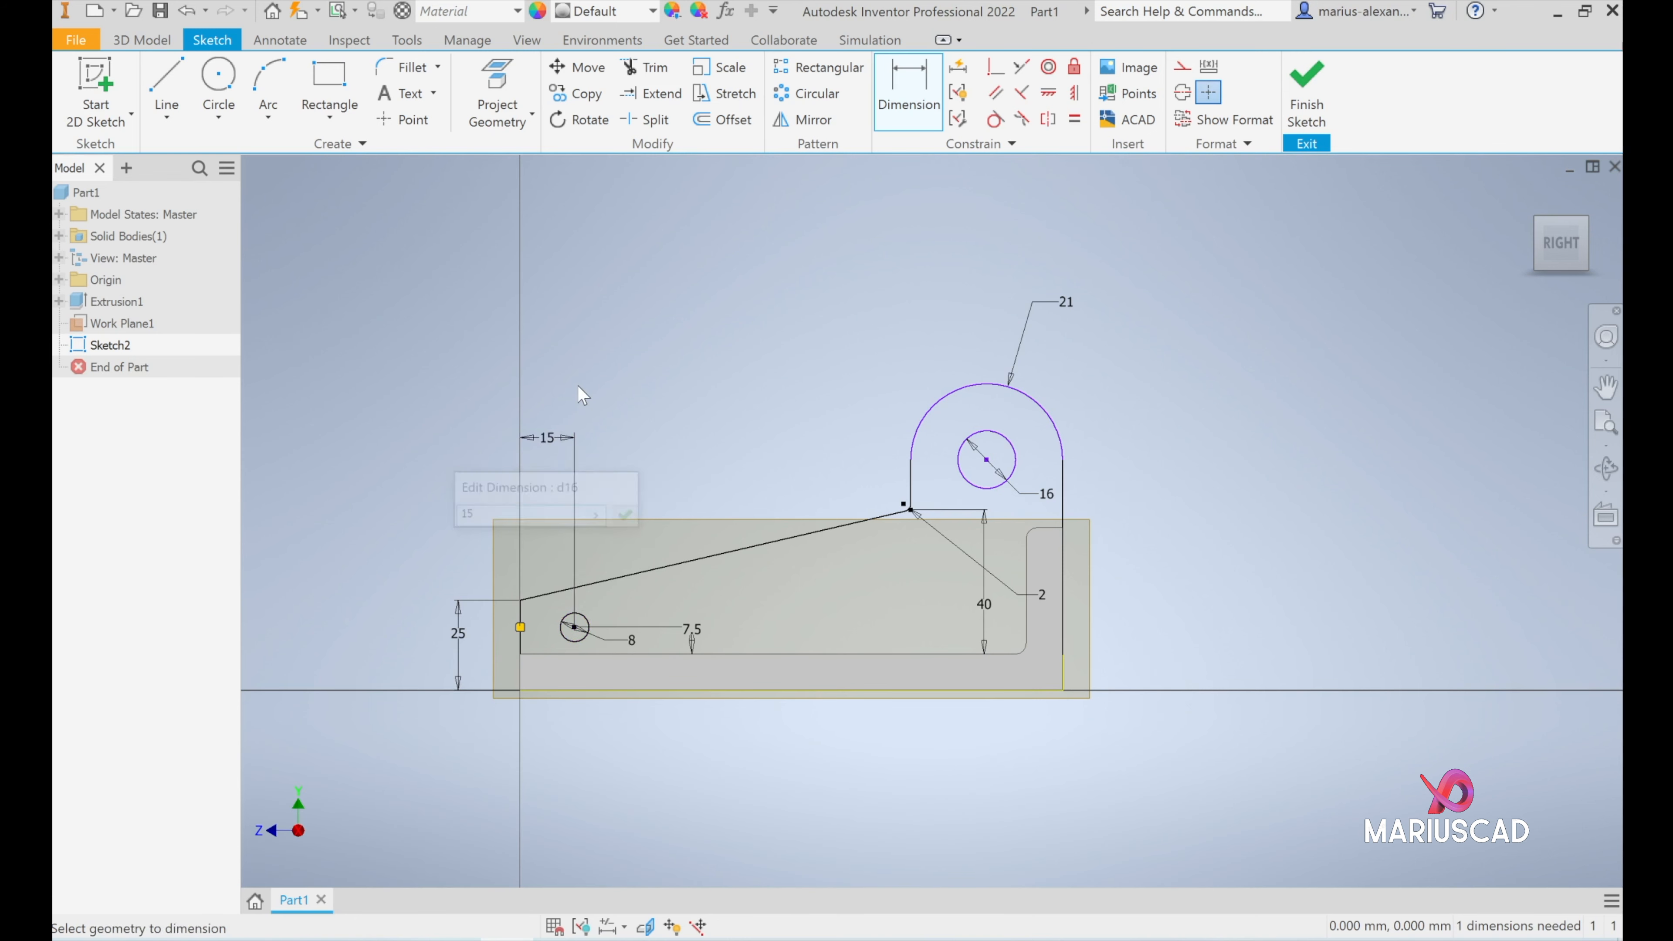
- Finish the sketch, check the rib width on the reference drawing and extrude the rib profile symmetrically to a total of 40 mm
{"action": "left_click", "coordinate": [1299, 71]}
{"action": "key", "text": "alt+Tab"}
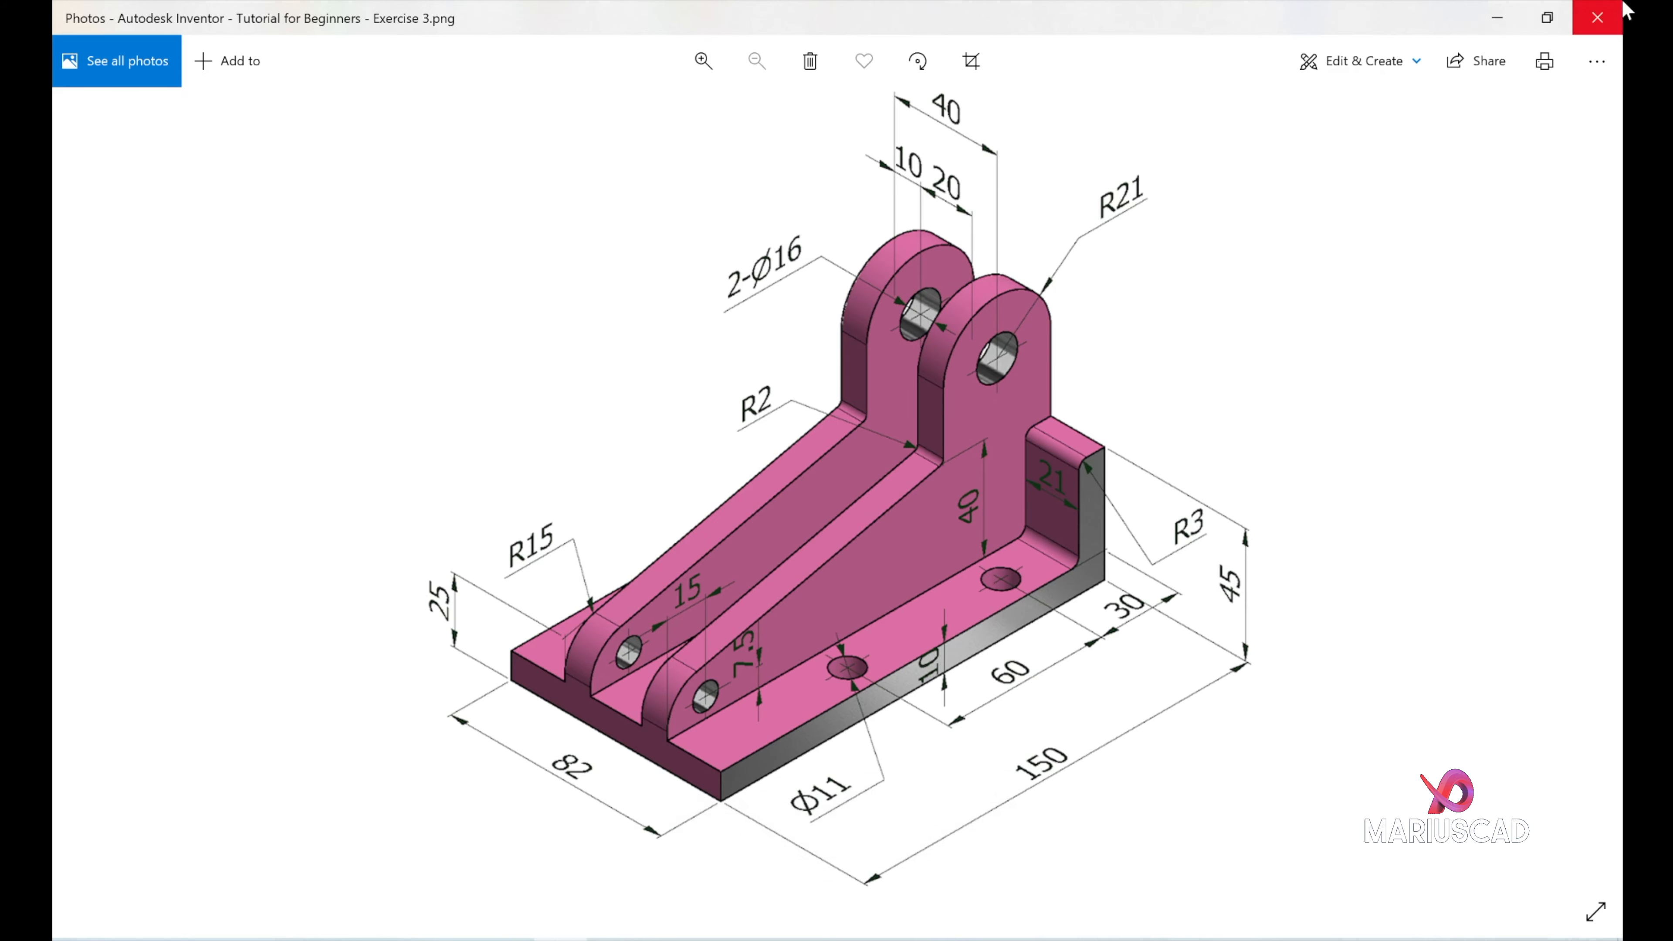
{"action": "left_click", "coordinate": [1497, 17]}
{"action": "left_click", "coordinate": [169, 82]}
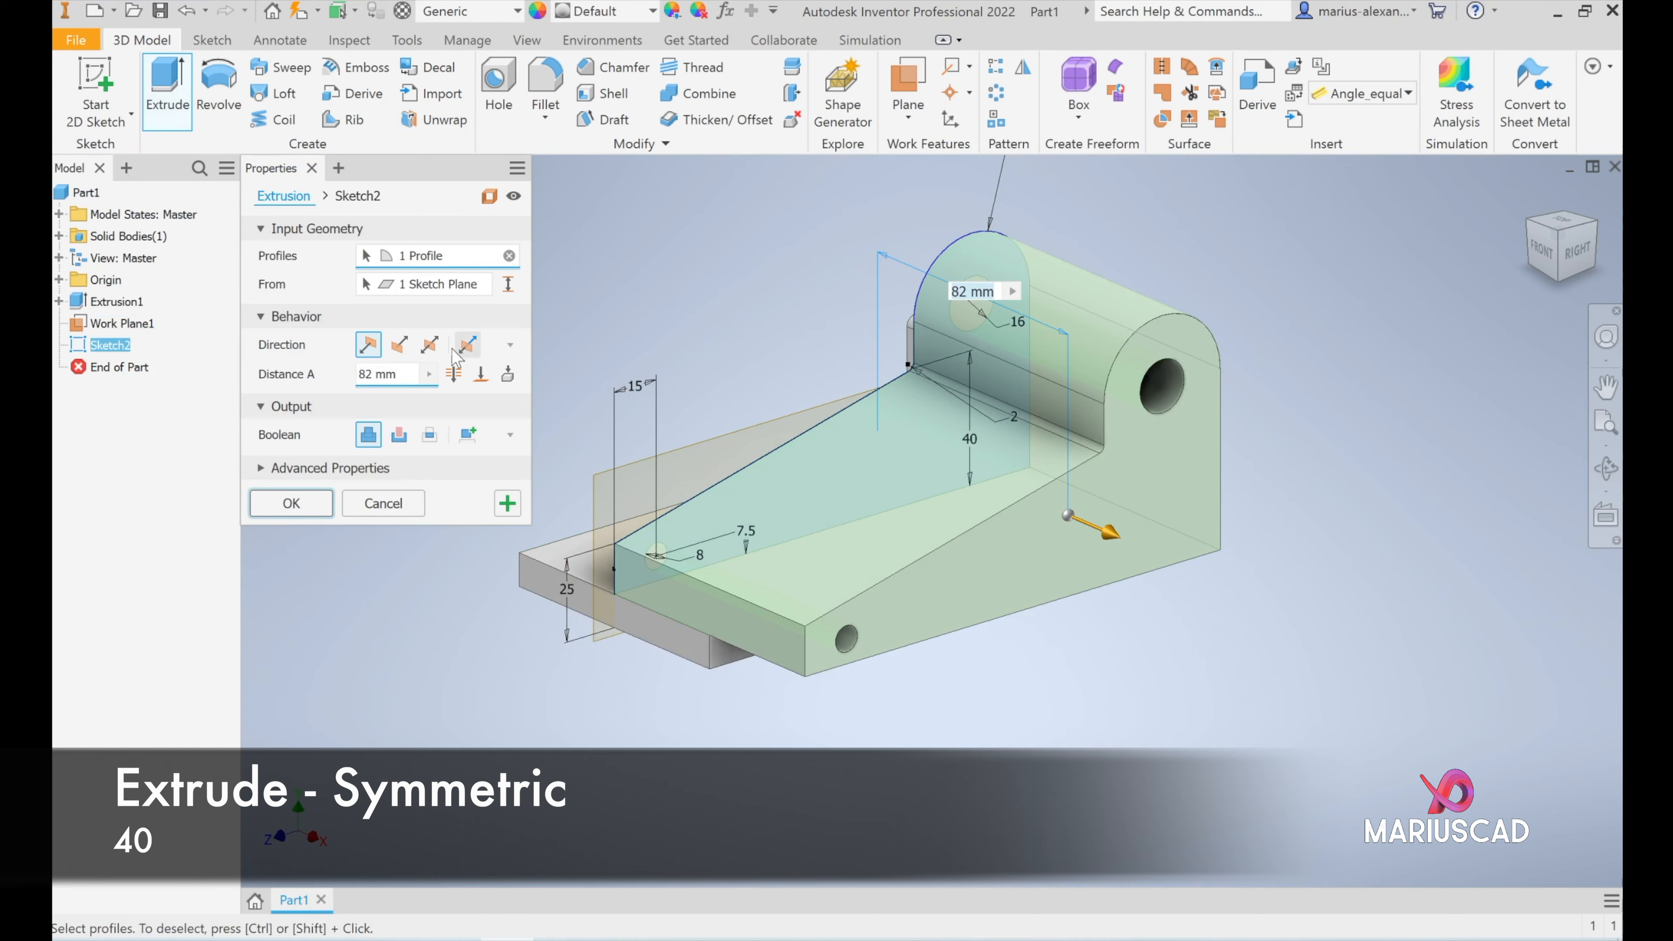
{"action": "left_click", "coordinate": [429, 345]}
{"action": "type", "text": "40"}
{"action": "left_click", "coordinate": [291, 502]}
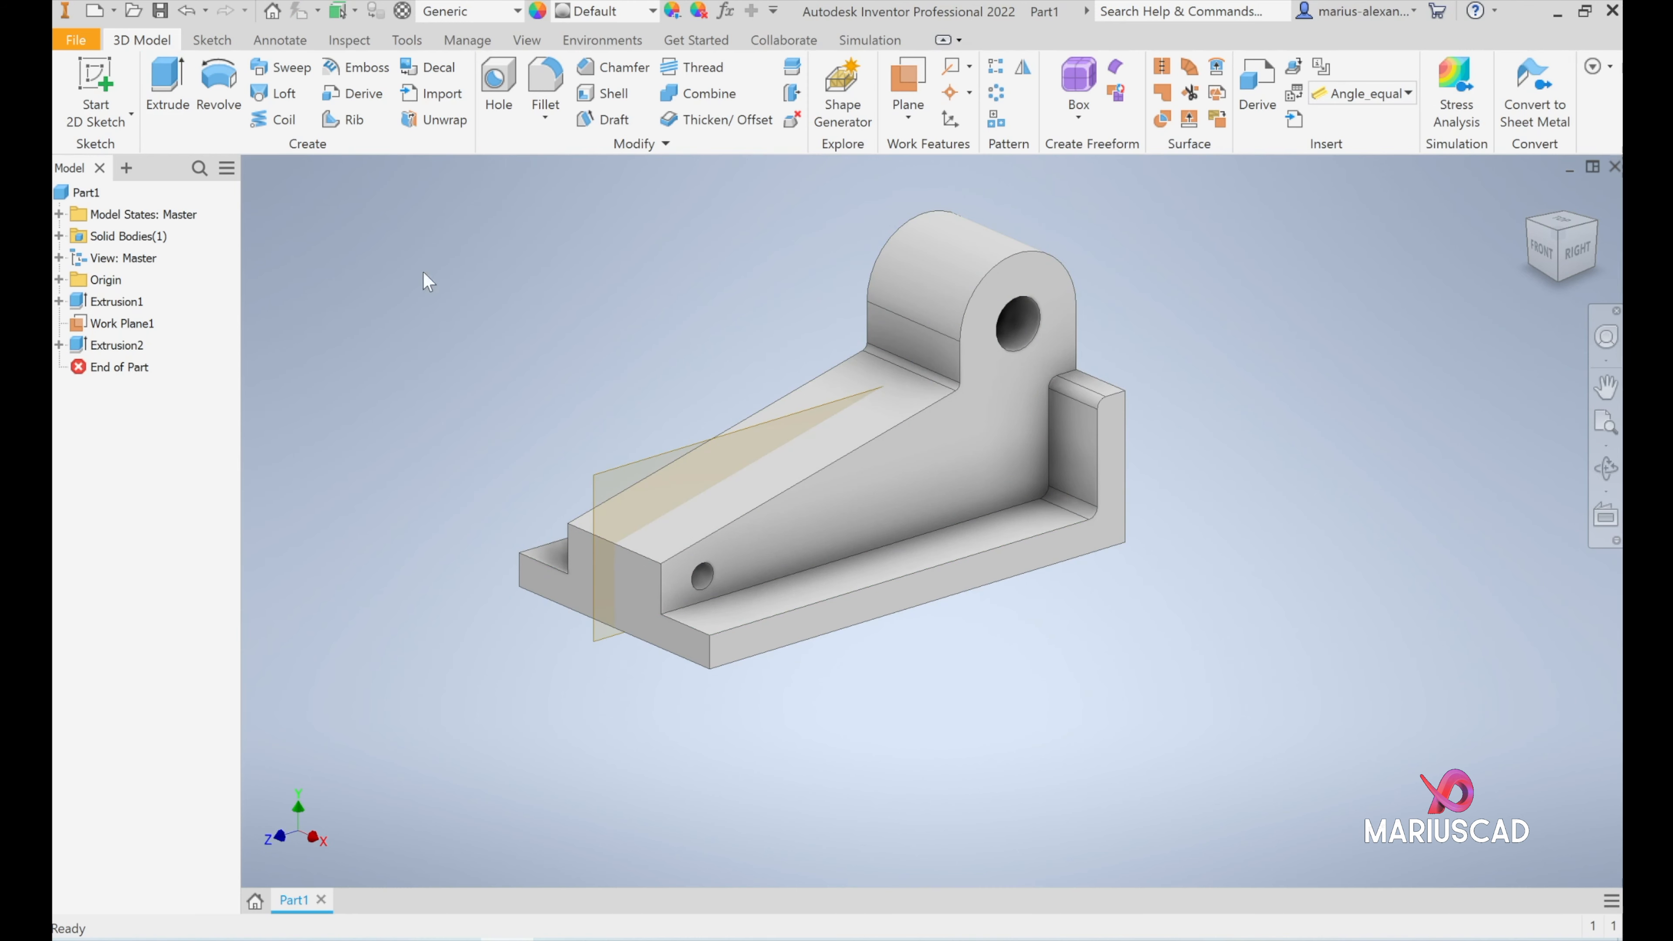
- Make the rib extrusion's Sketch2 visible for reuse
{"action": "left_click", "coordinate": [58, 345]}
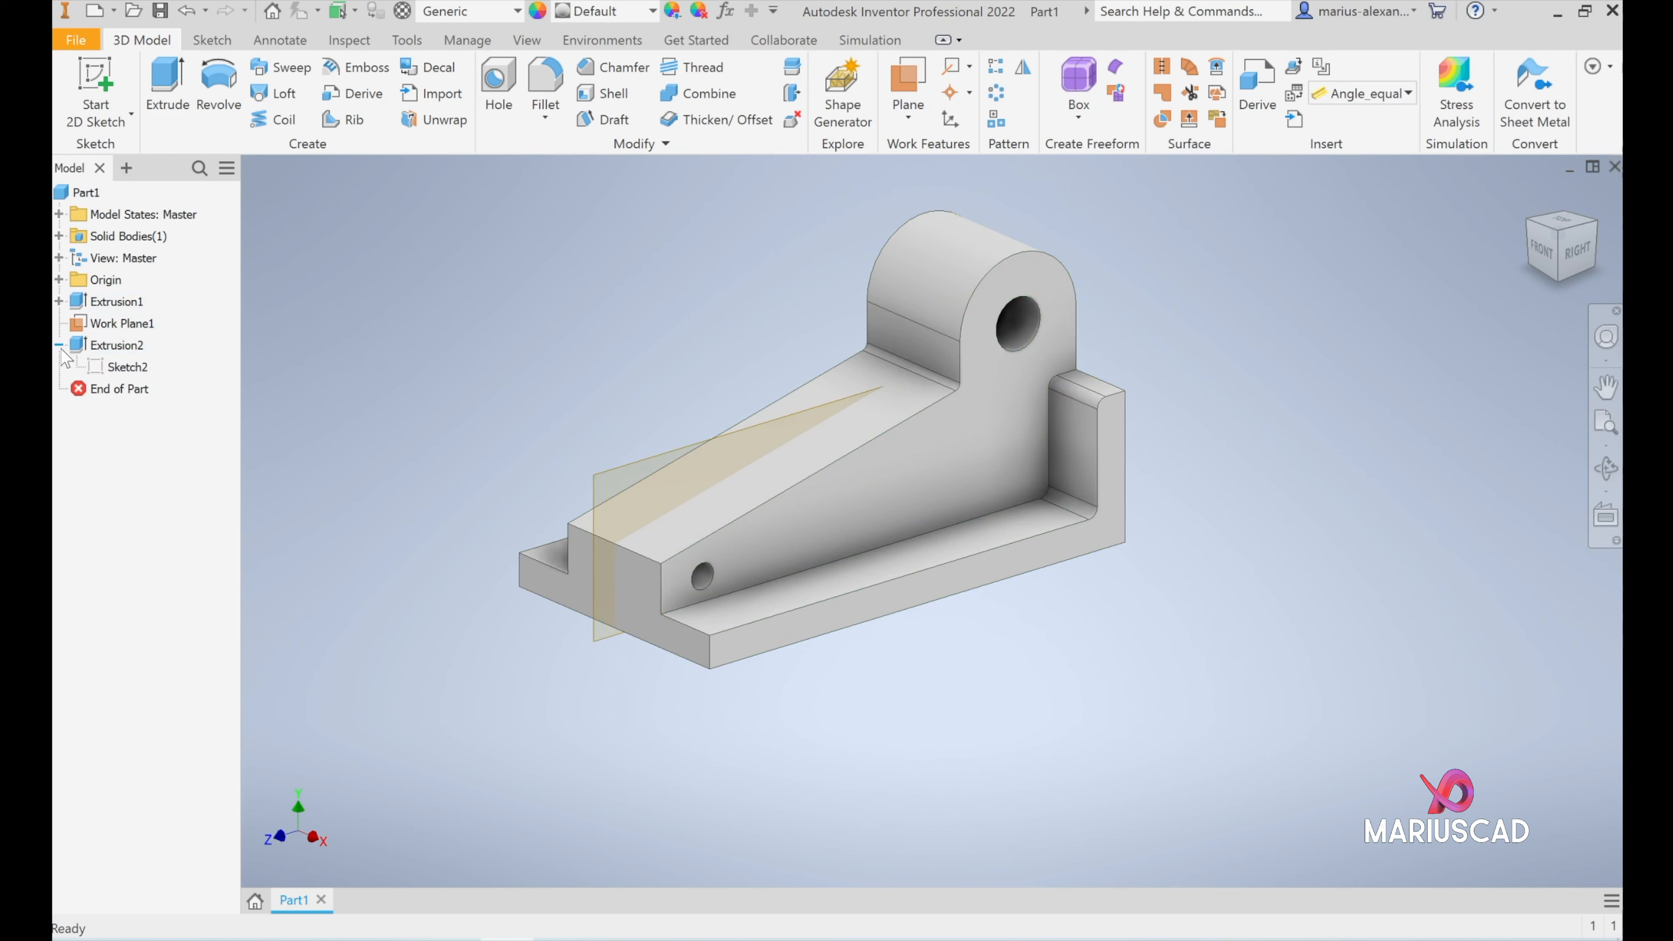
{"action": "left_click", "coordinate": [127, 367]}
{"action": "right_click", "coordinate": [135, 374]}
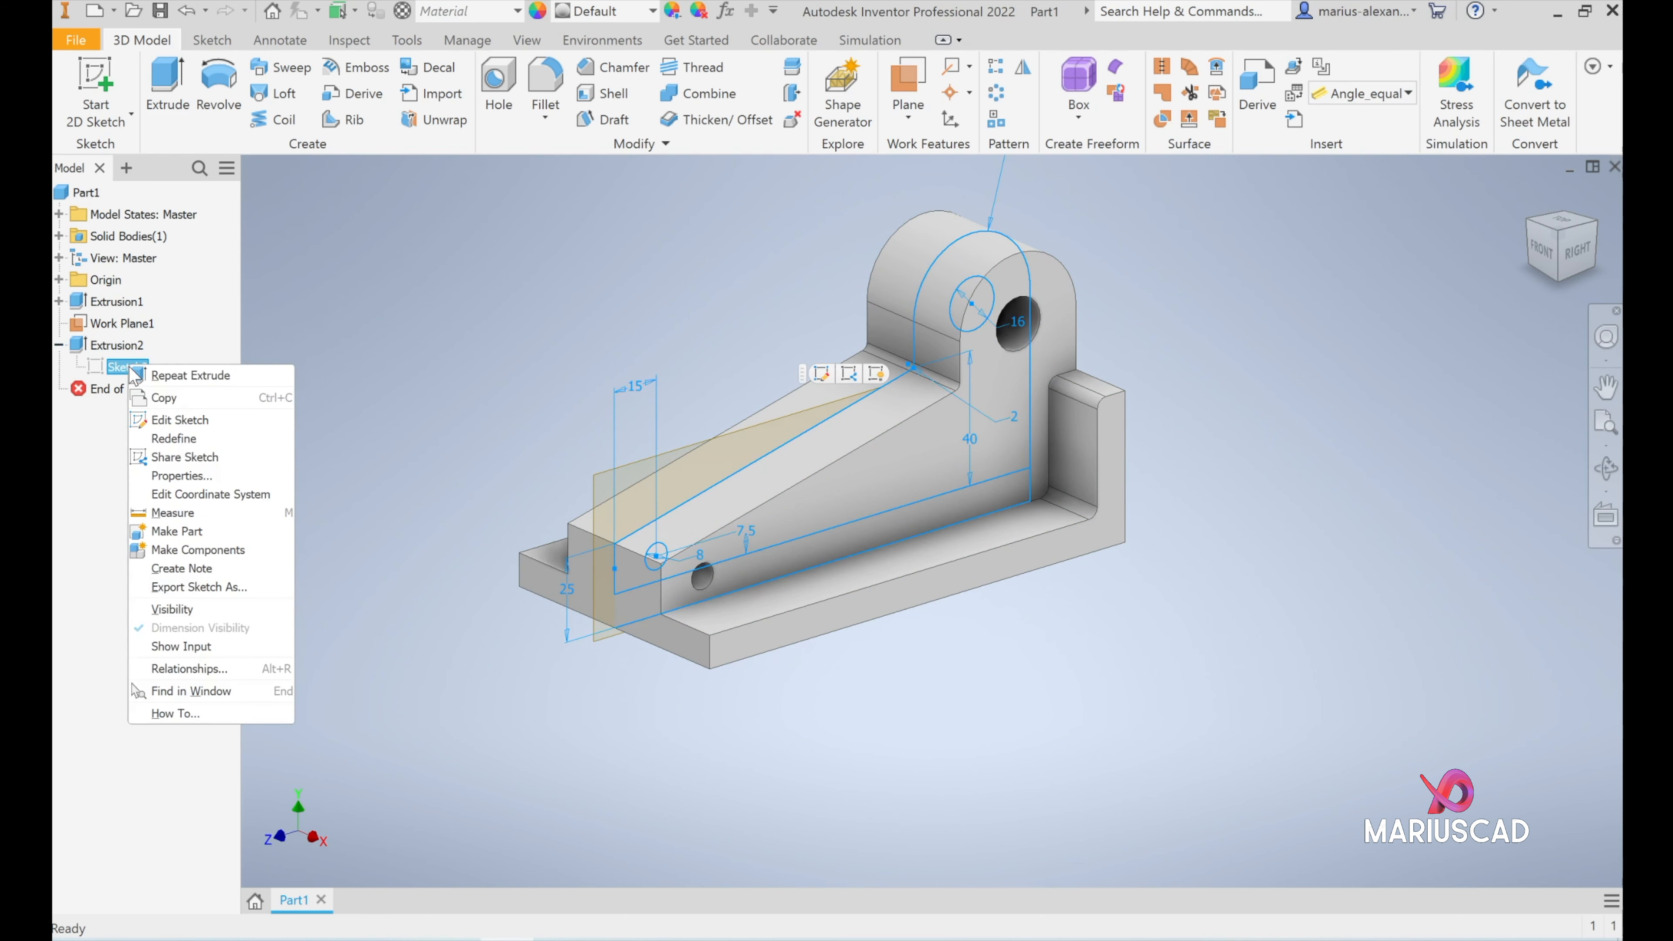
{"action": "left_click", "coordinate": [178, 609]}
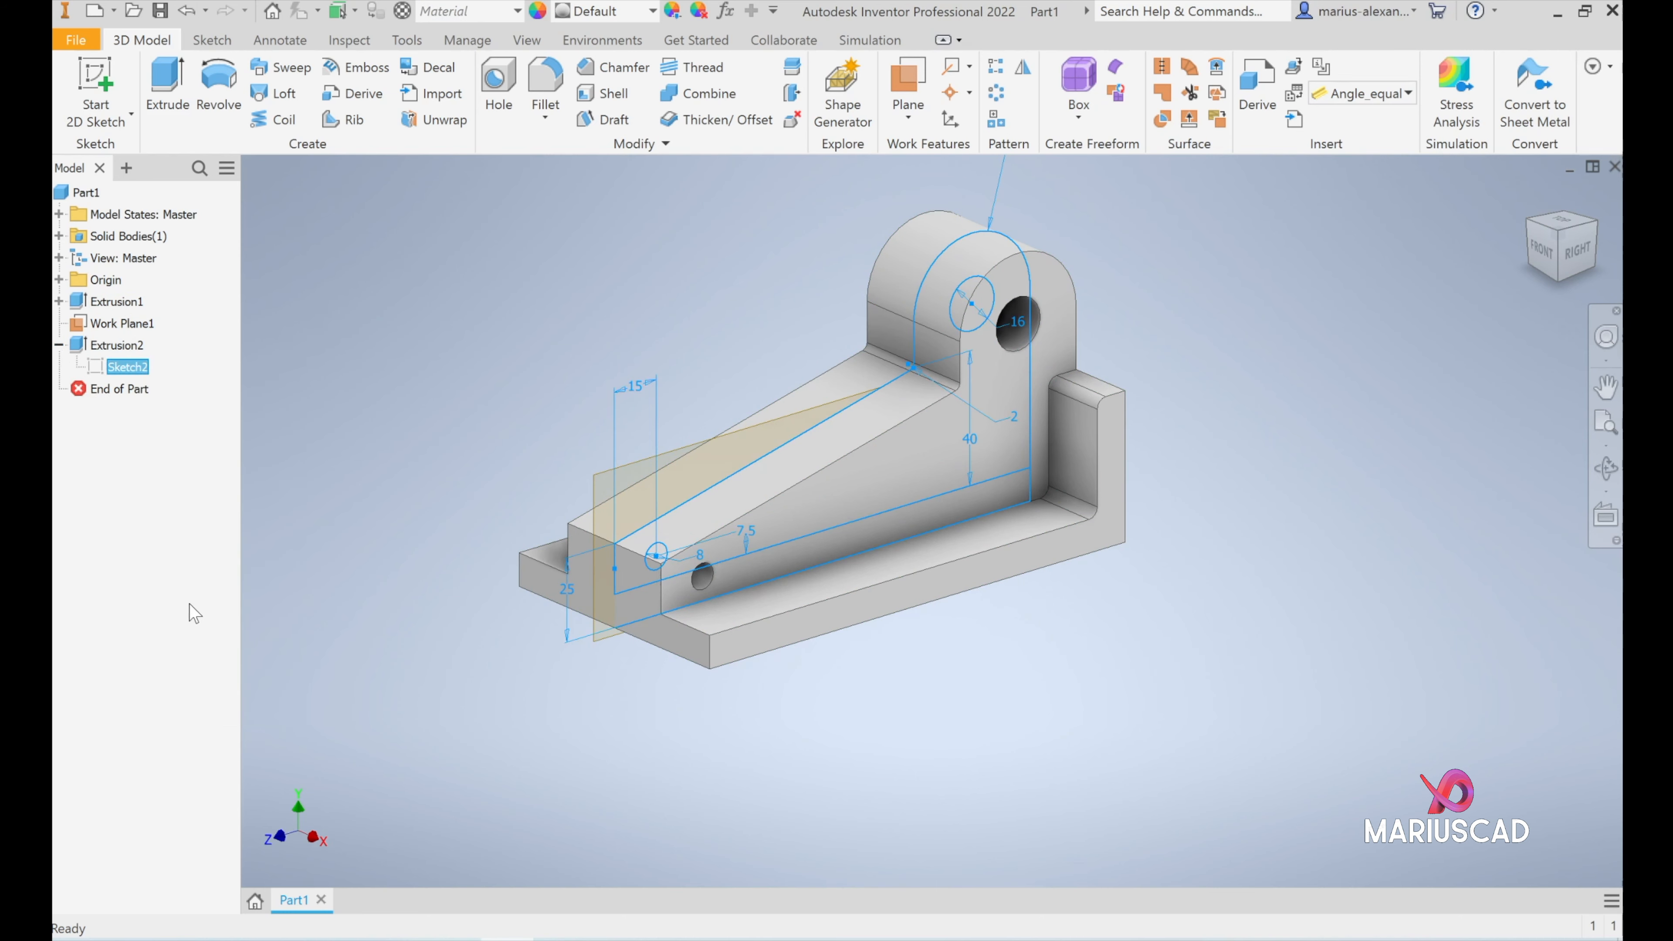
{"action": "left_click", "coordinate": [484, 415]}
- Cut a 20 mm wide slot through the middle of the rib by extruding the full rib profile, including both circles, symmetrically
{"action": "left_click", "coordinate": [168, 85]}
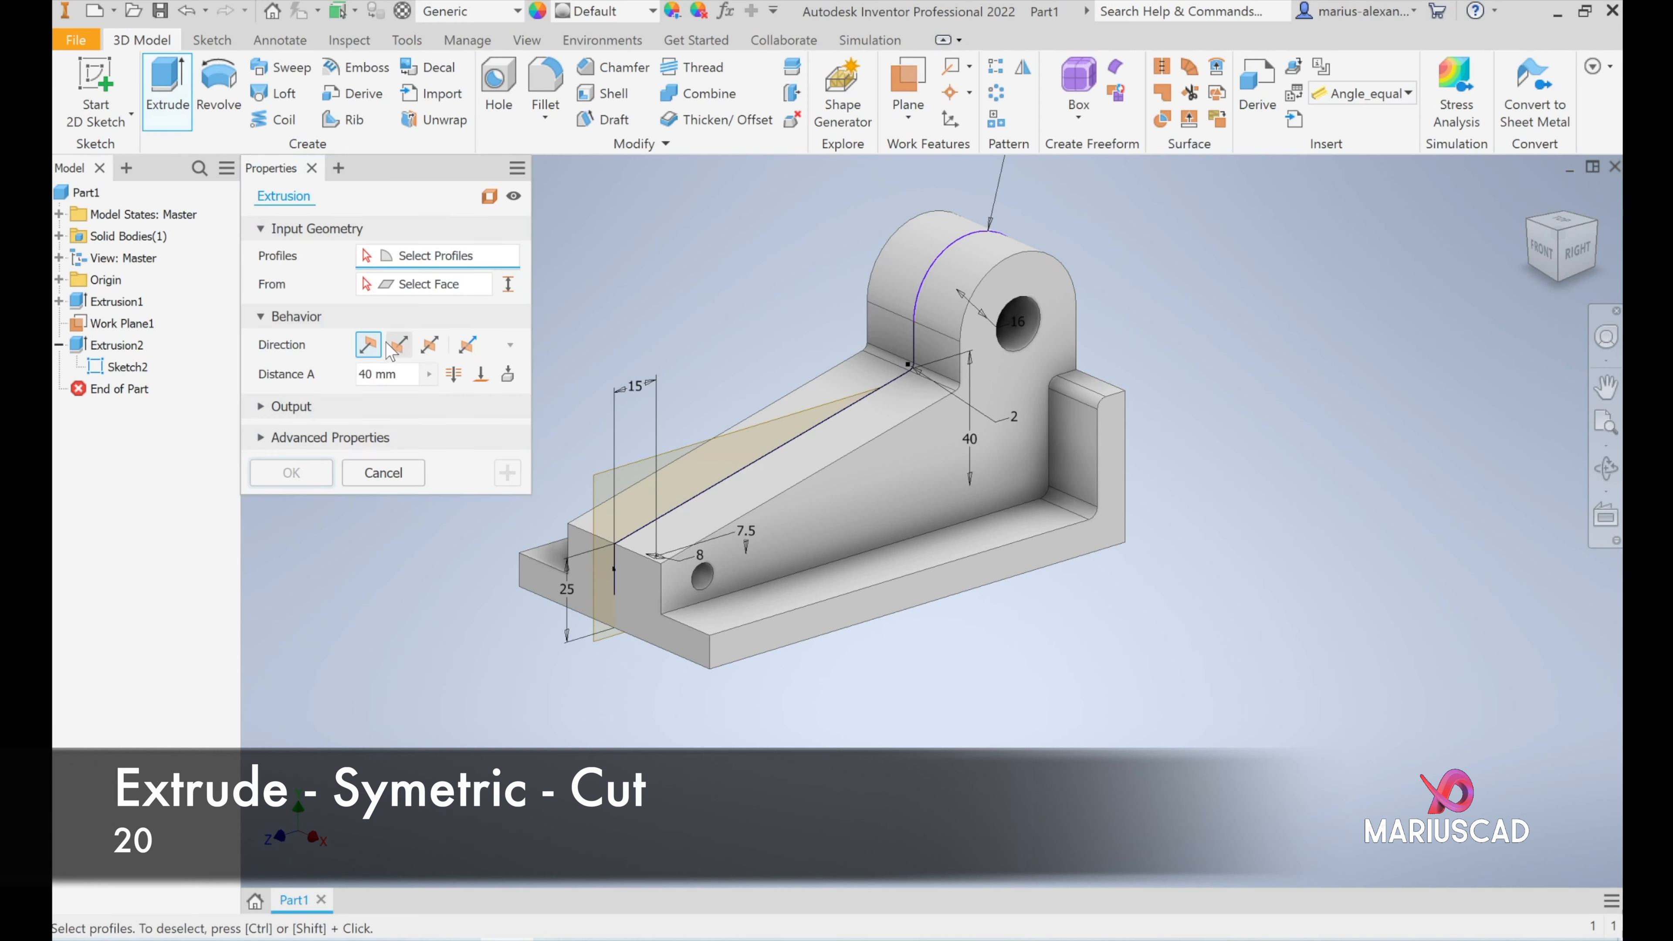
{"action": "left_click", "coordinate": [430, 344]}
{"action": "left_click", "coordinate": [379, 373]}
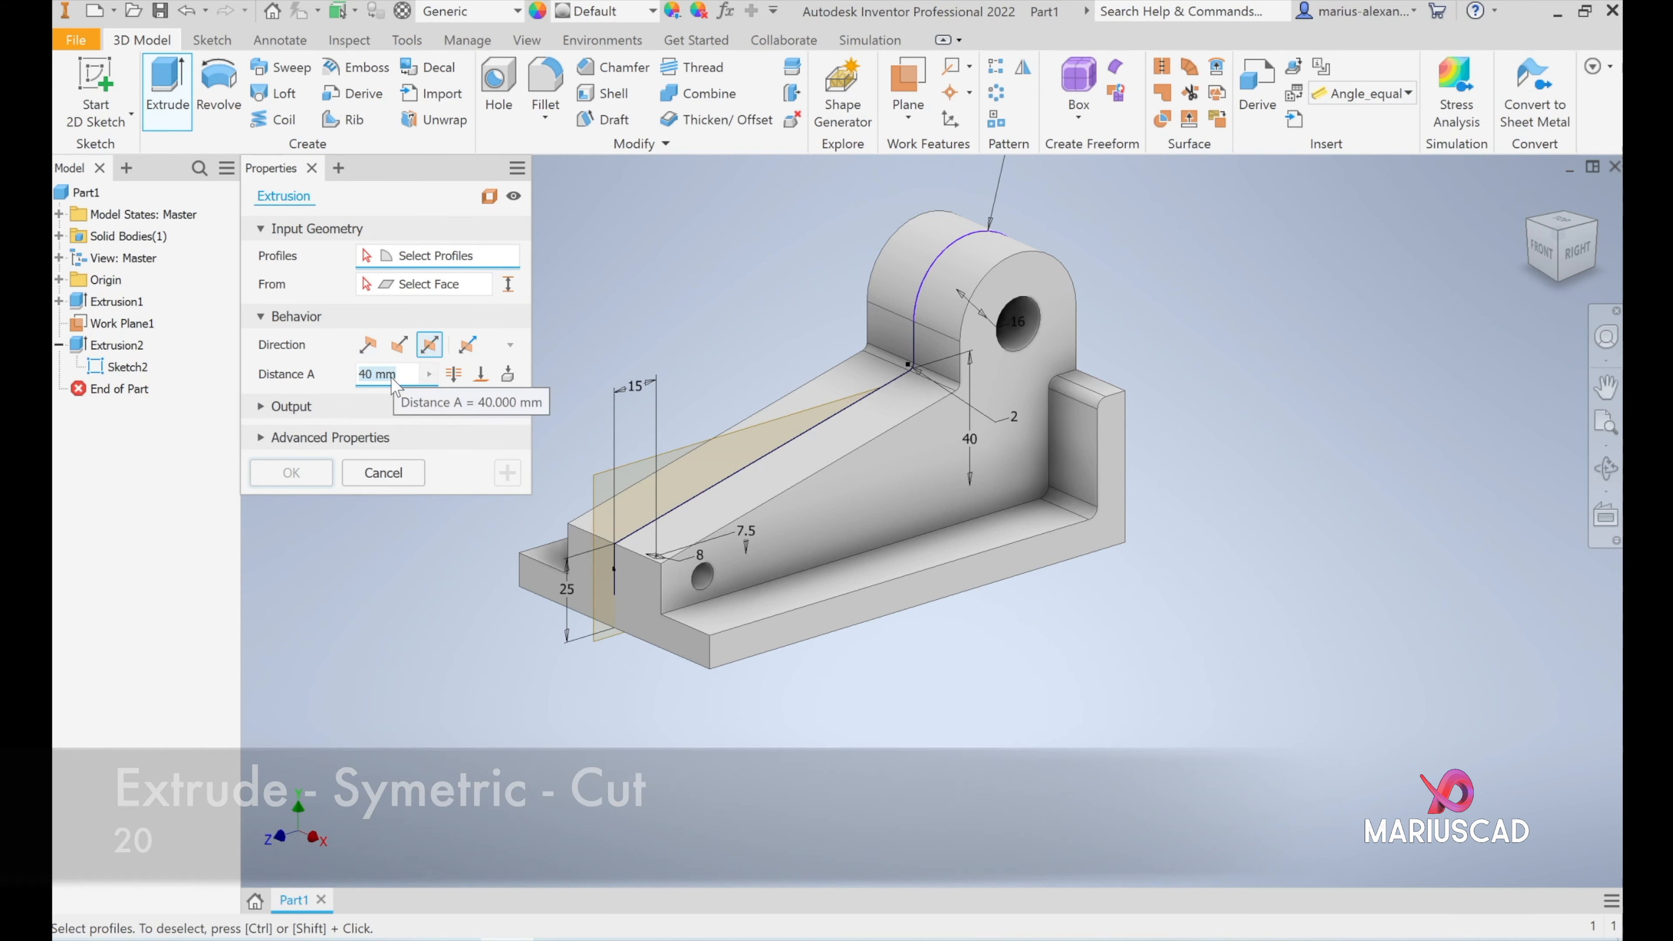
{"action": "left_click", "coordinate": [353, 406]}
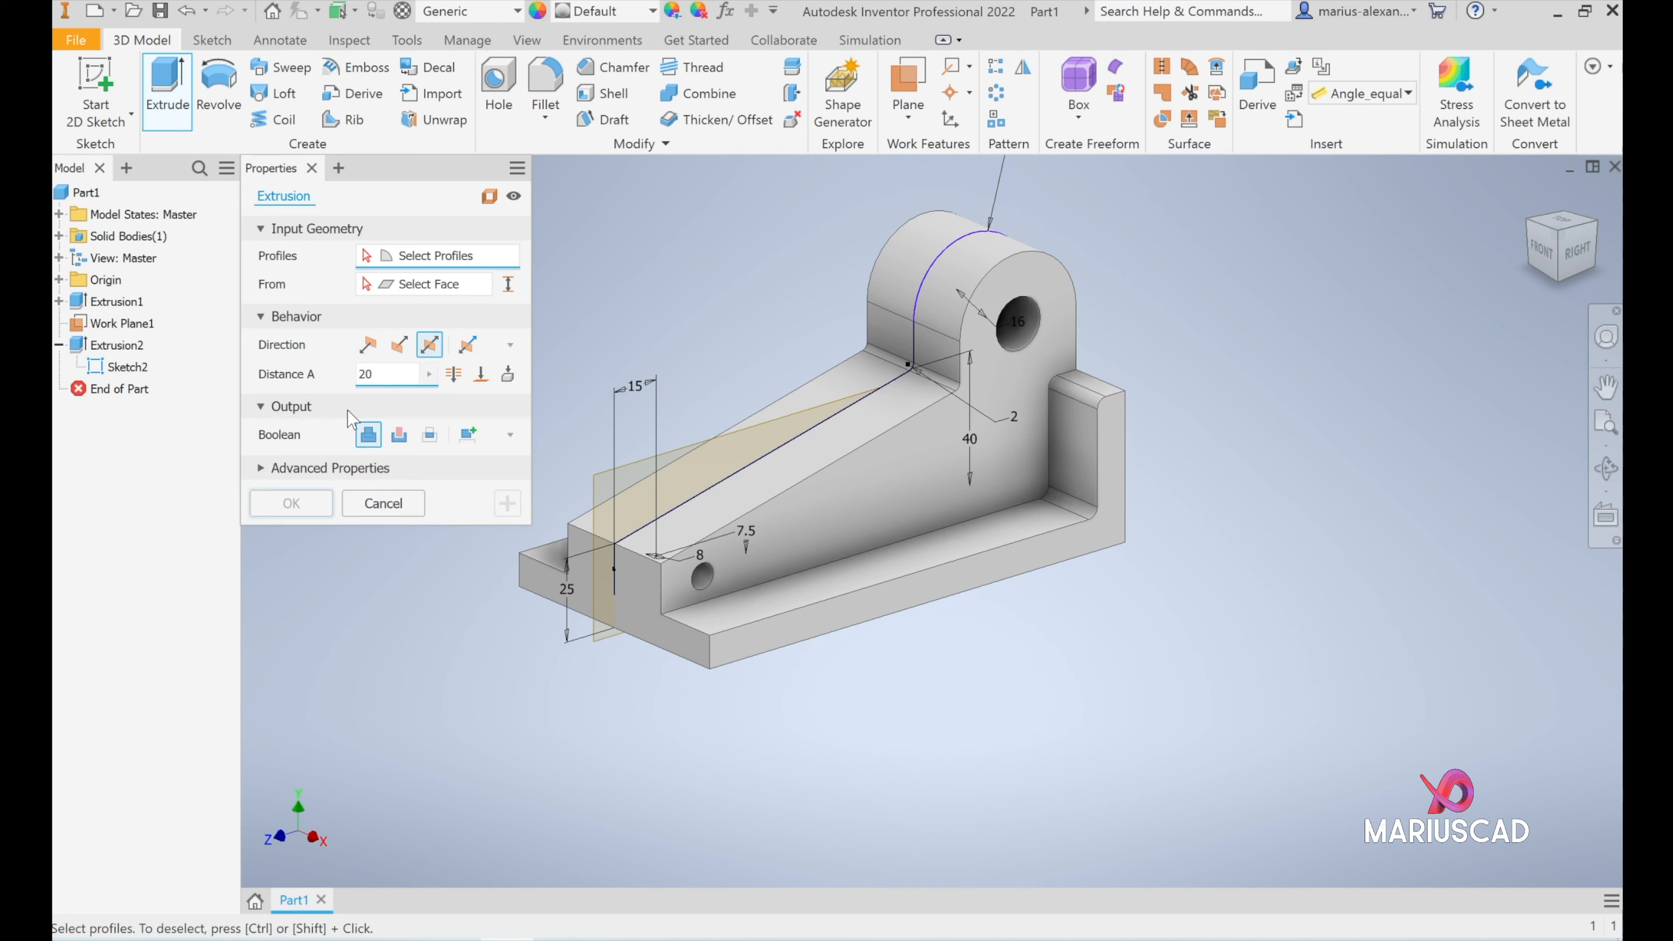
{"action": "left_click", "coordinate": [399, 436]}
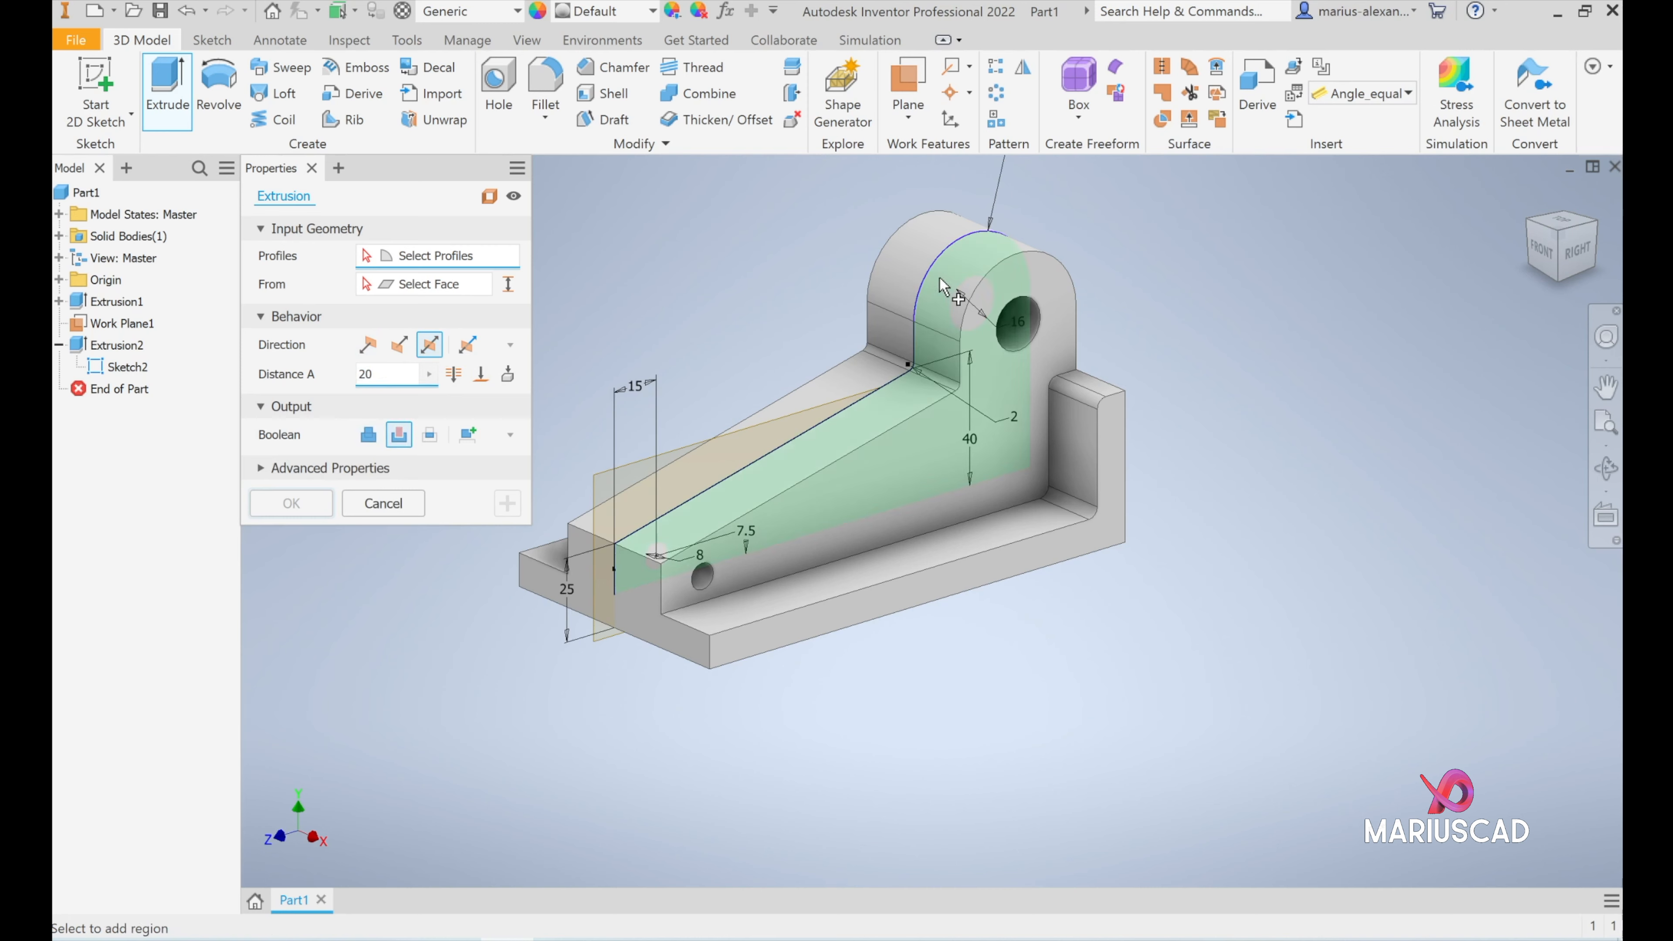
{"action": "left_click", "coordinate": [711, 493]}
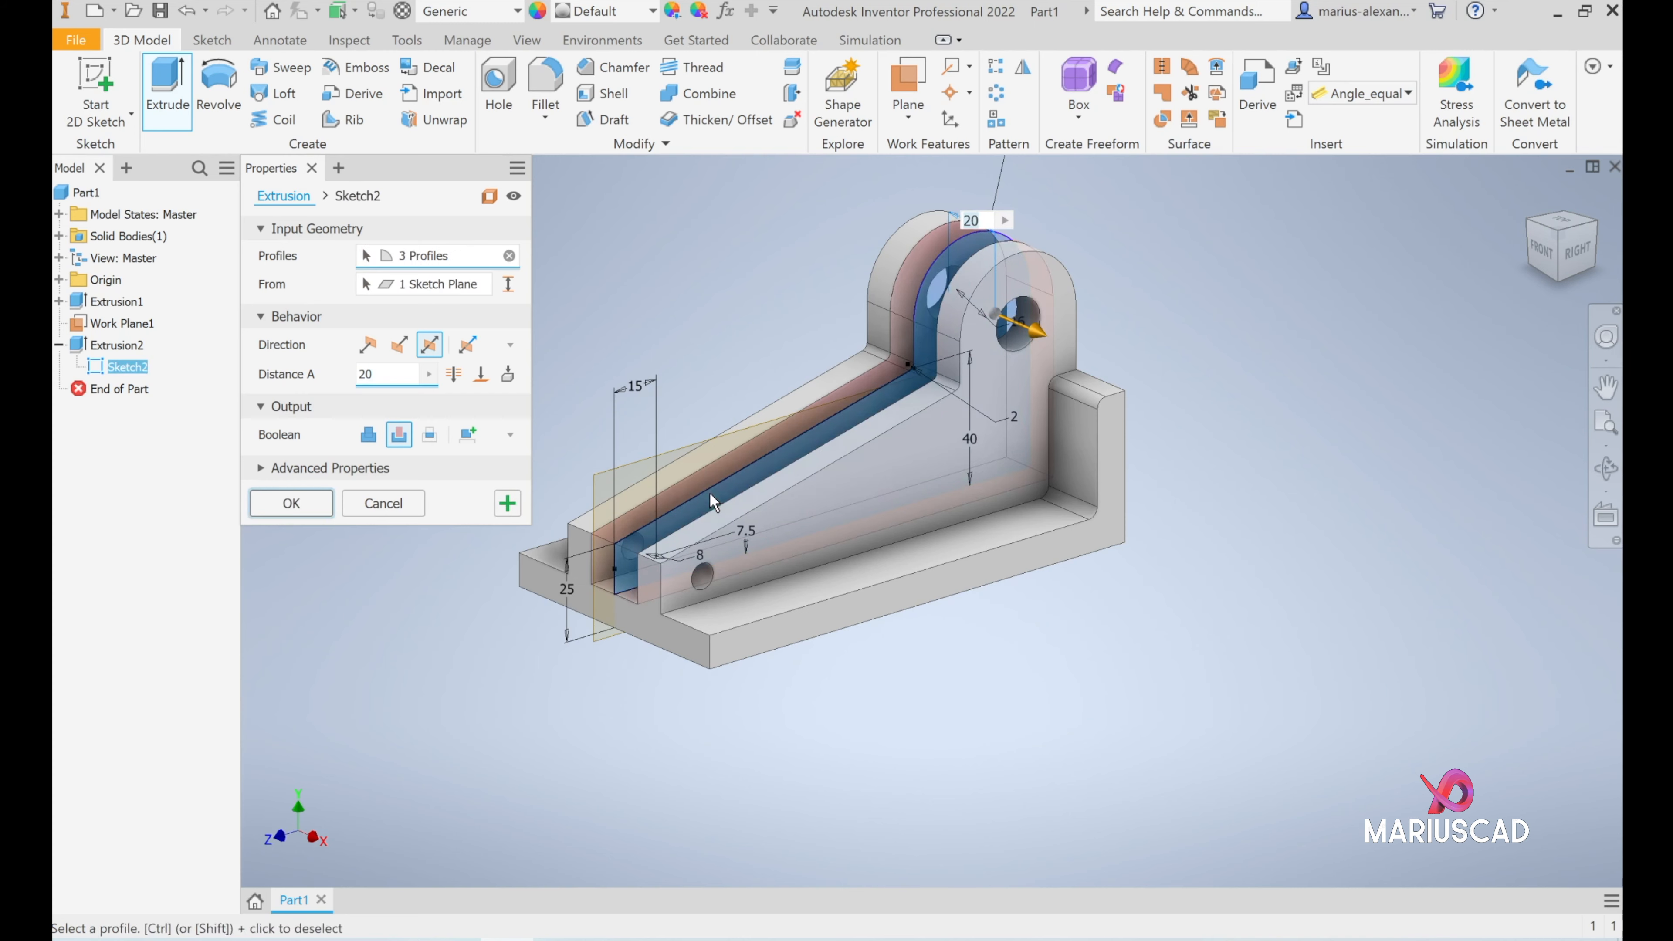
{"action": "middle_click_drag", "start_coordinate": [713, 318], "coordinate": [750, 332], "text": "shift"}
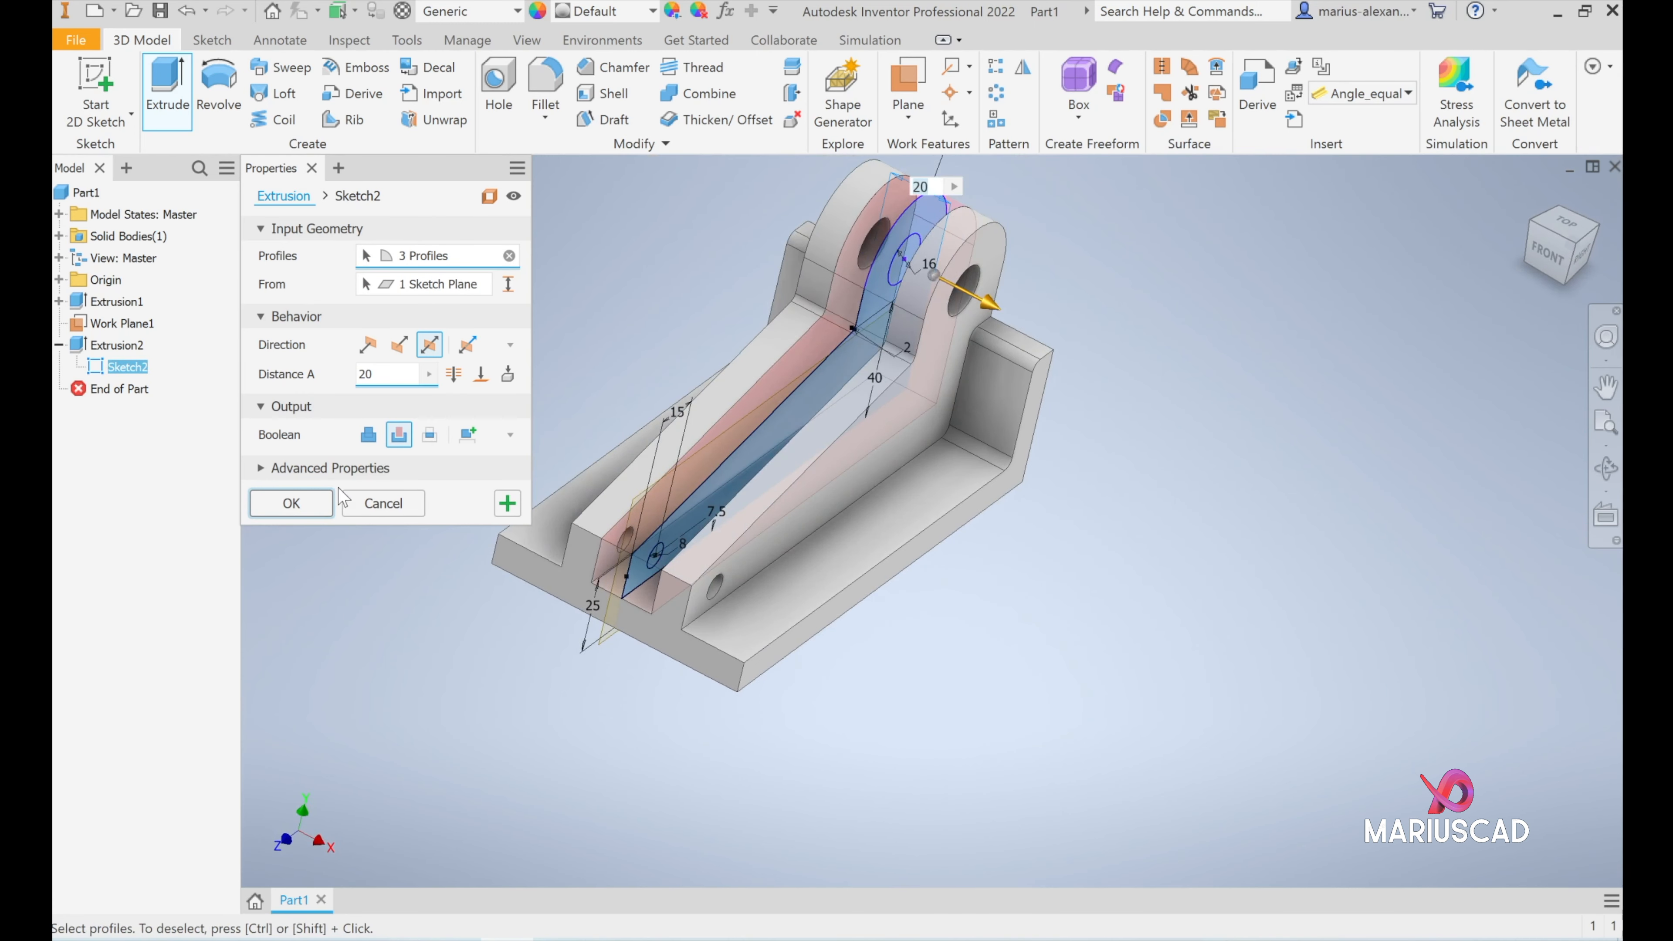
{"action": "left_click", "coordinate": [310, 502]}
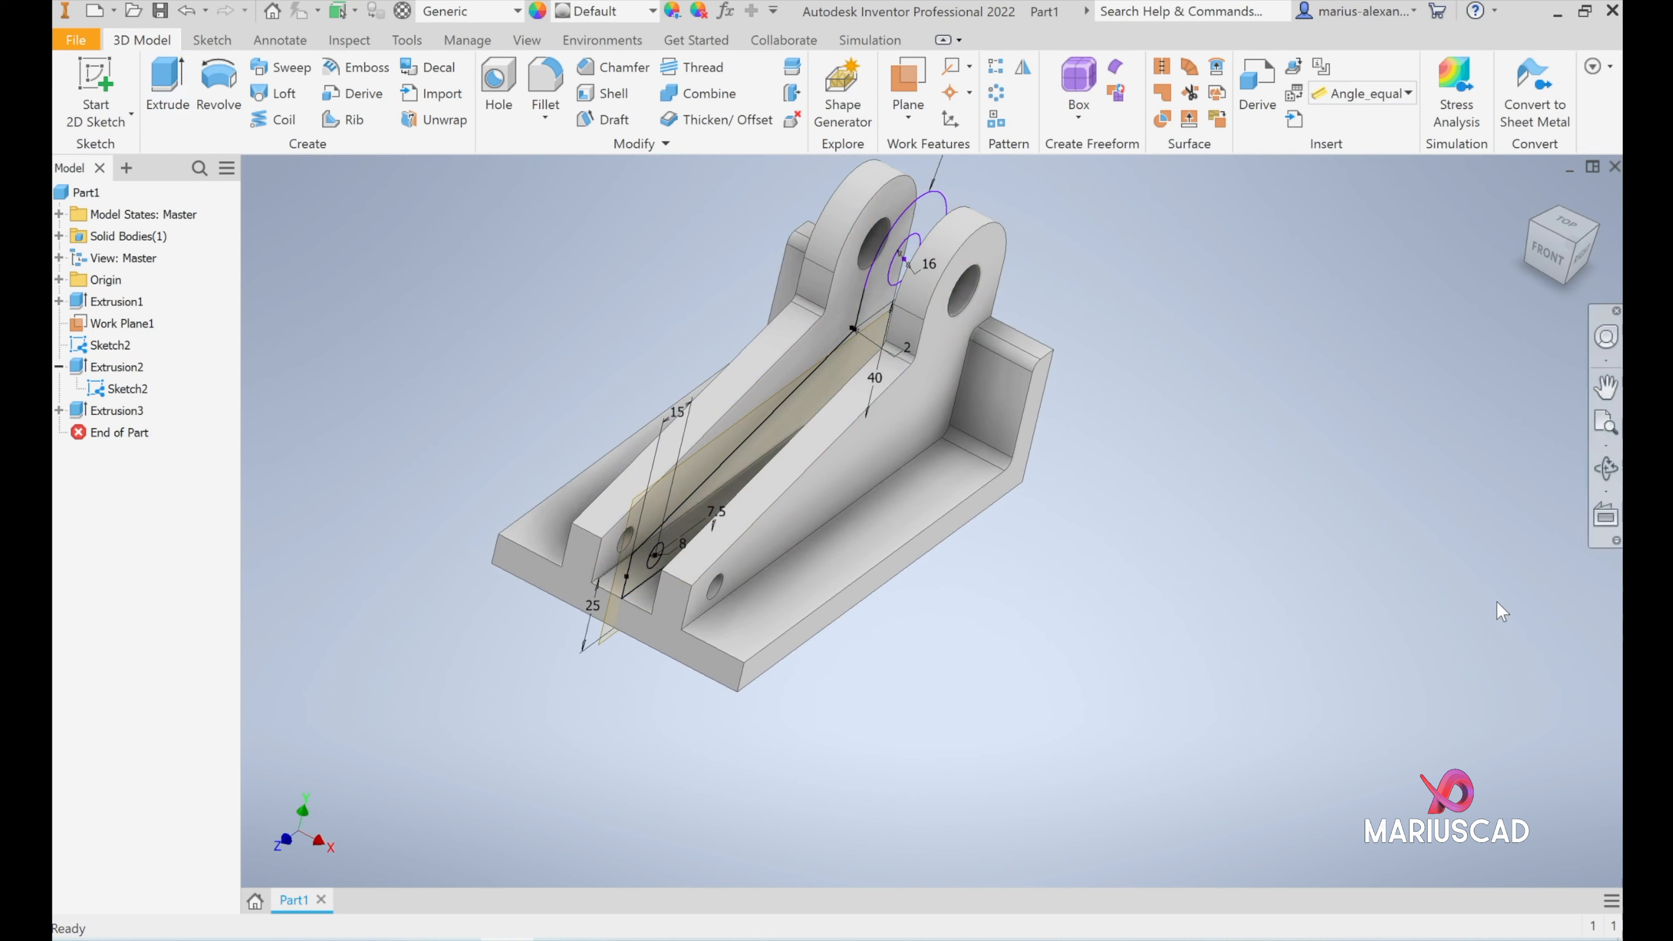
- Hide the shared rib sketch and the offset work plane
{"action": "right_click", "coordinate": [138, 396]}
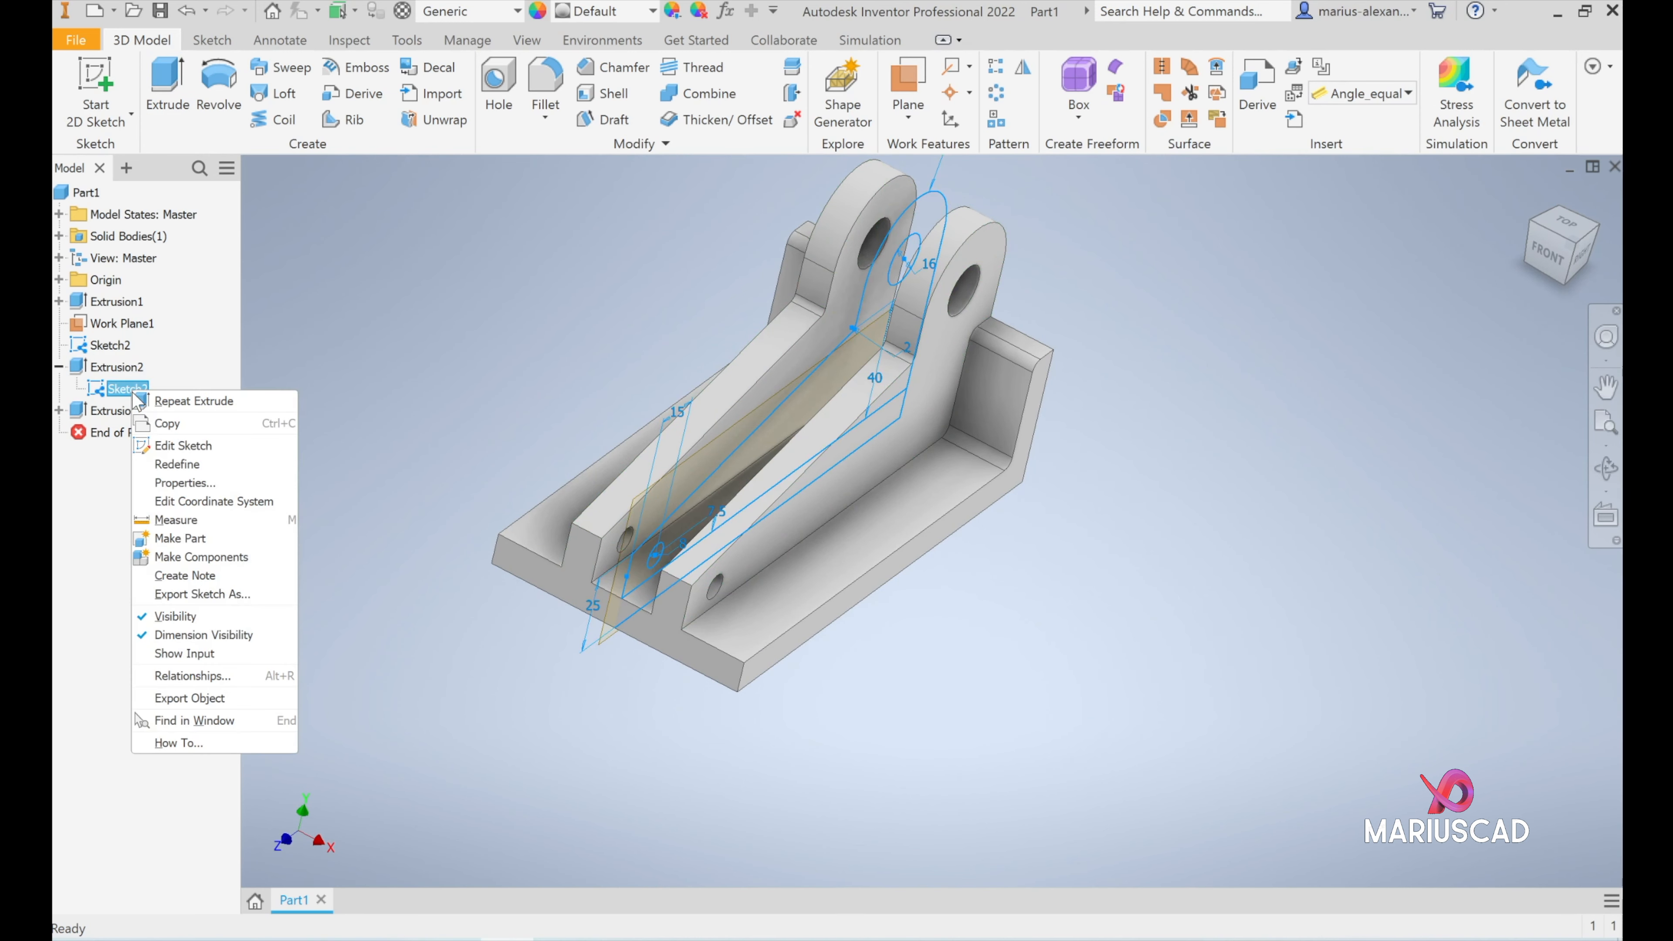
{"action": "left_click", "coordinate": [183, 622]}
{"action": "right_click", "coordinate": [106, 322]}
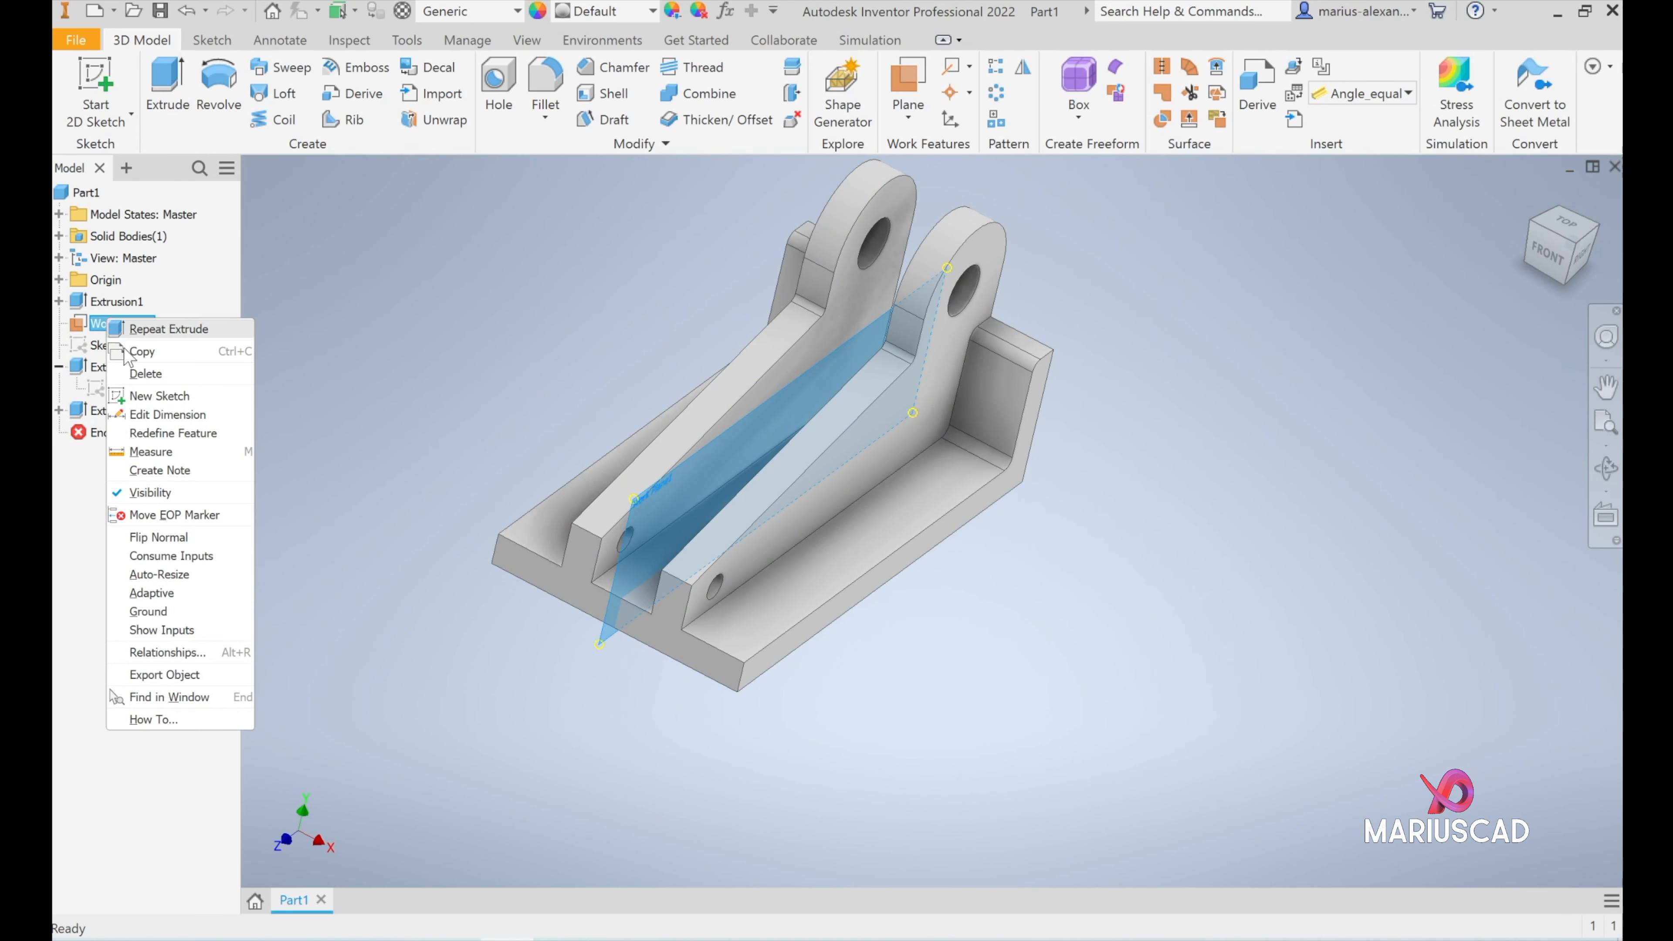
{"action": "left_click", "coordinate": [173, 490]}
{"action": "middle_click_drag", "start_coordinate": [1154, 502], "coordinate": [679, 307], "text": "shift"}
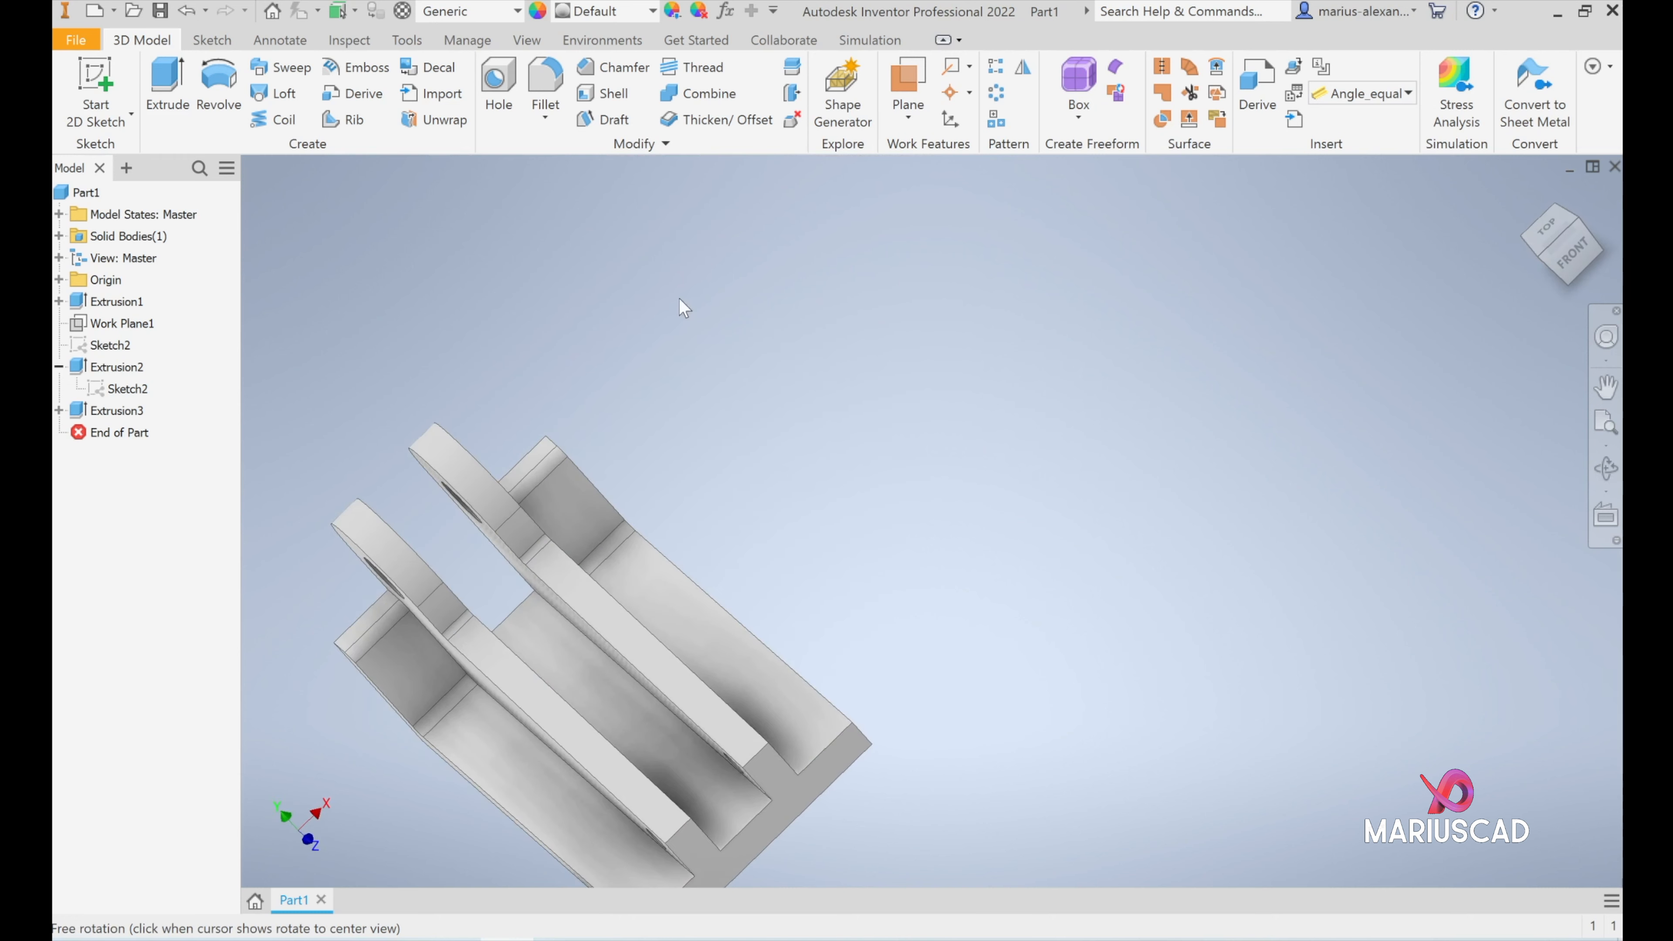
- Check the base hole dimensions on the reference drawing and start a sketch on the base's upper face beside the rib
{"action": "left_click", "coordinate": [1529, 191]}
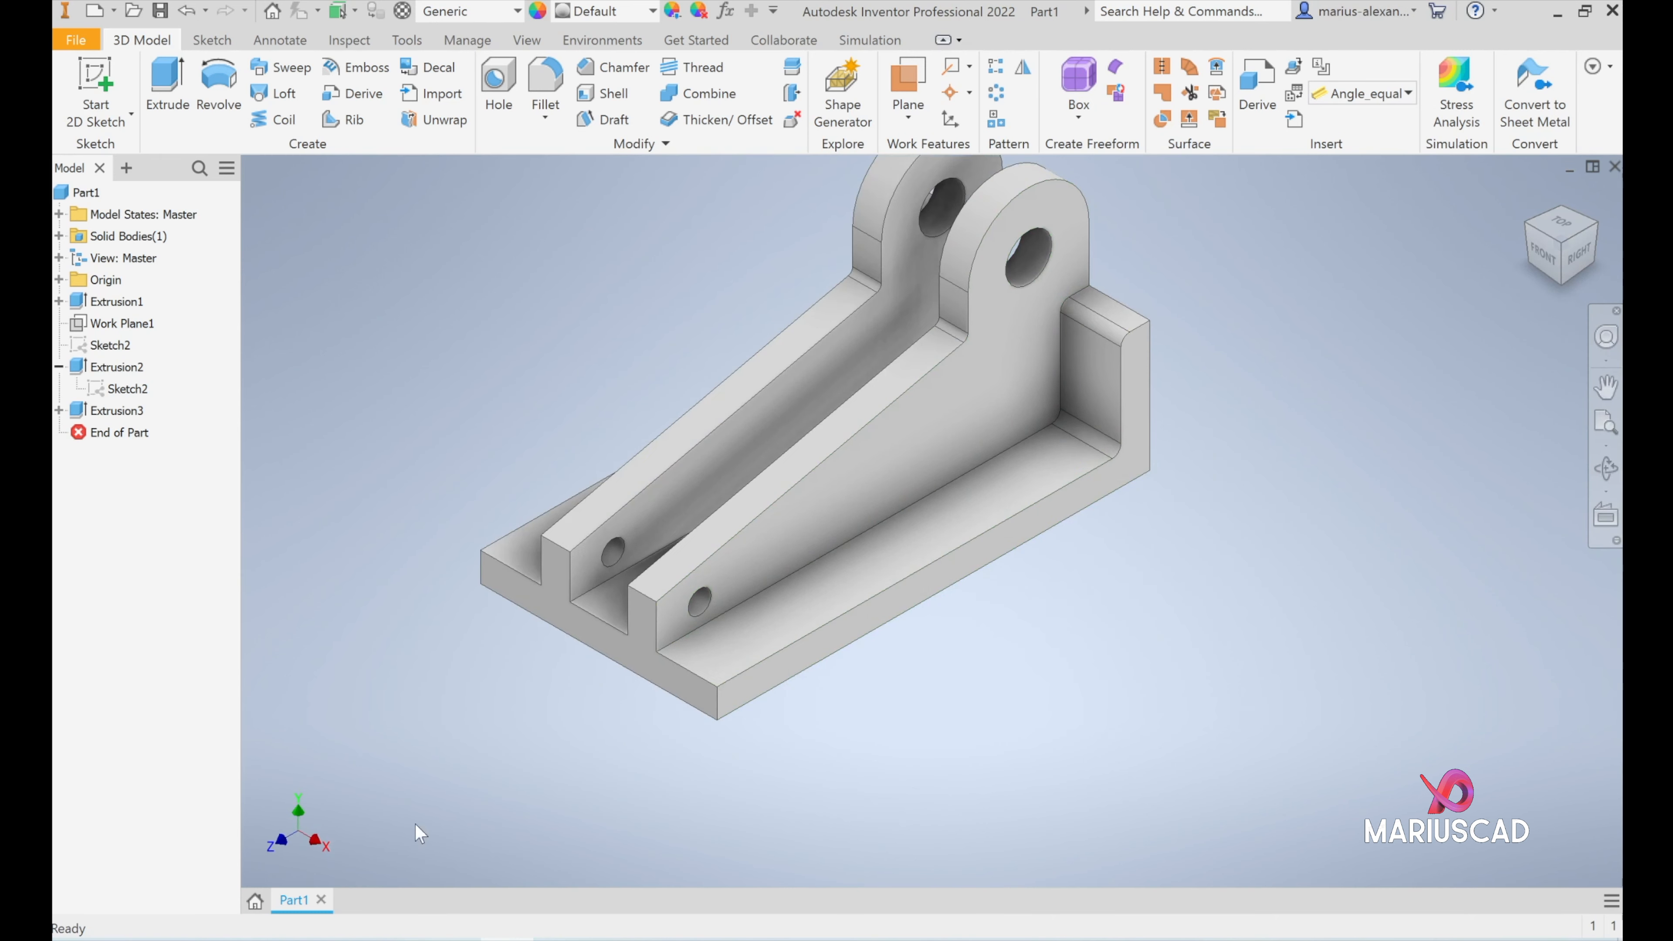
{"action": "left_click", "coordinate": [560, 940]}
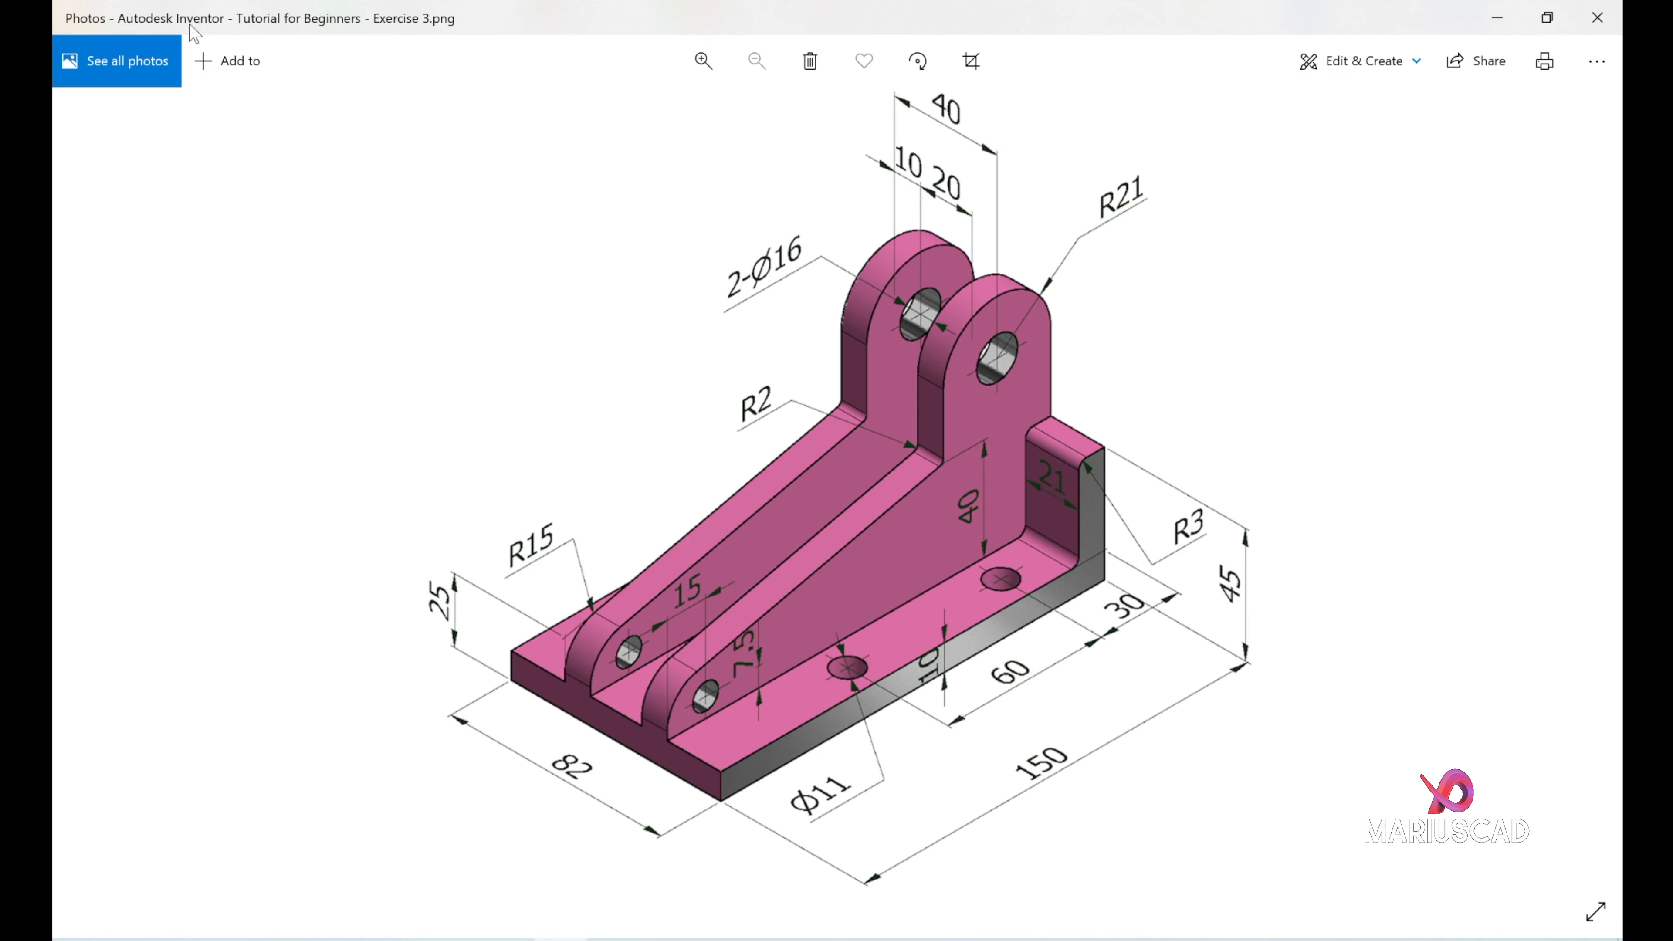
{"action": "left_click", "coordinate": [1496, 18]}
{"action": "left_click", "coordinate": [1038, 478]}
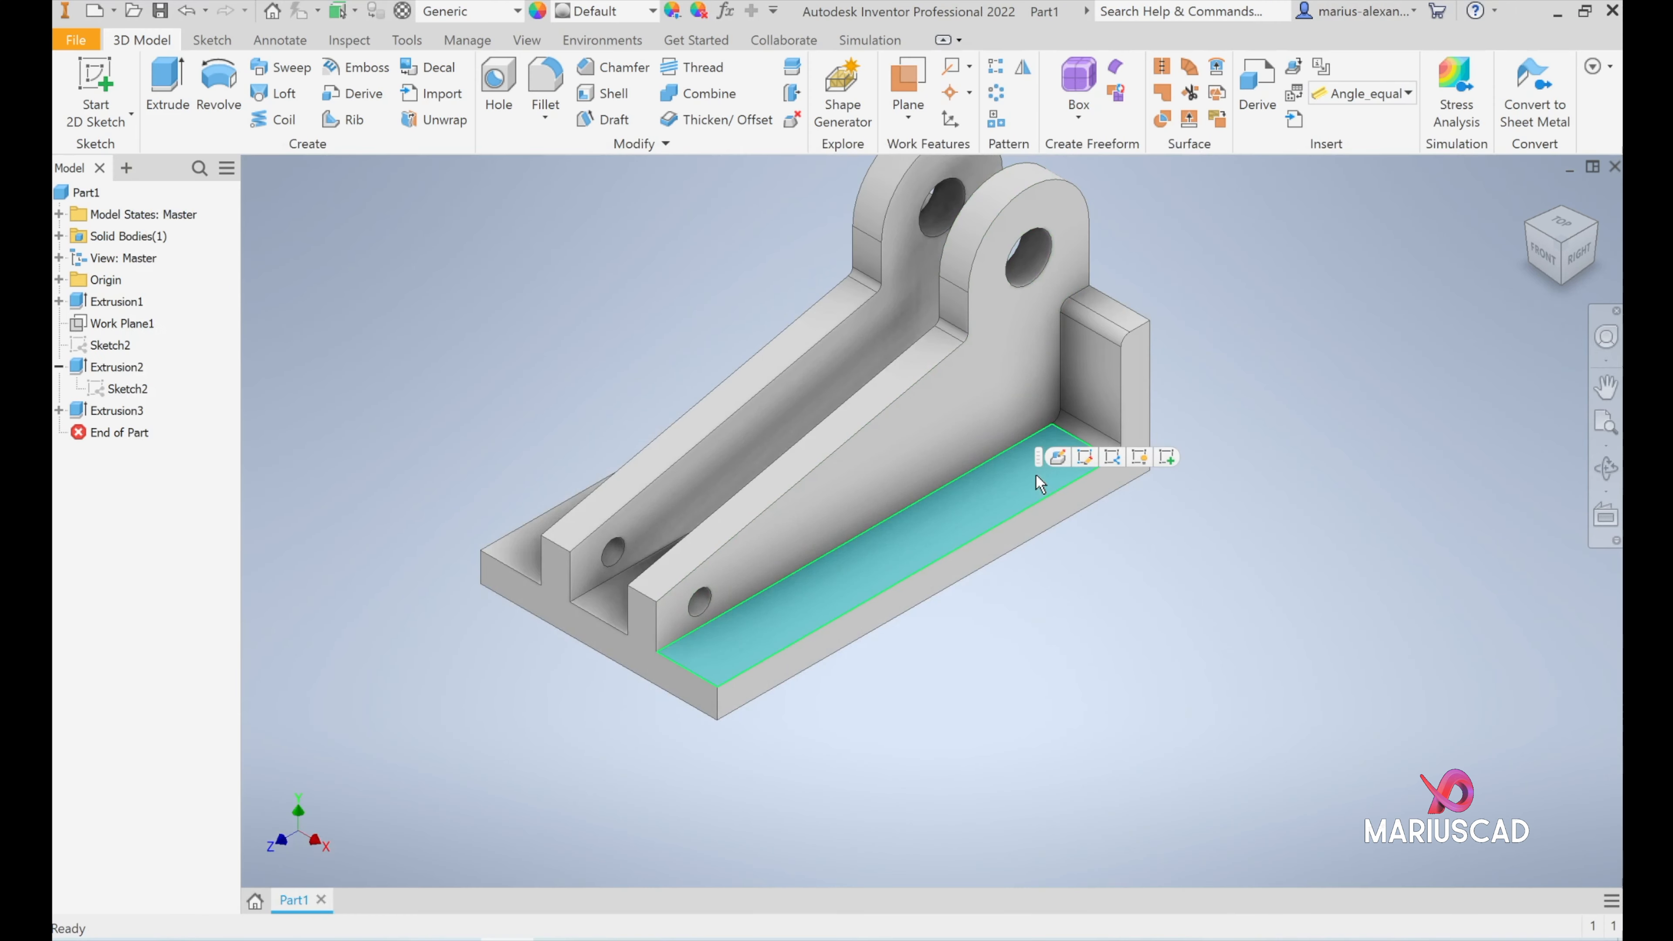
{"action": "left_click", "coordinate": [1166, 457]}
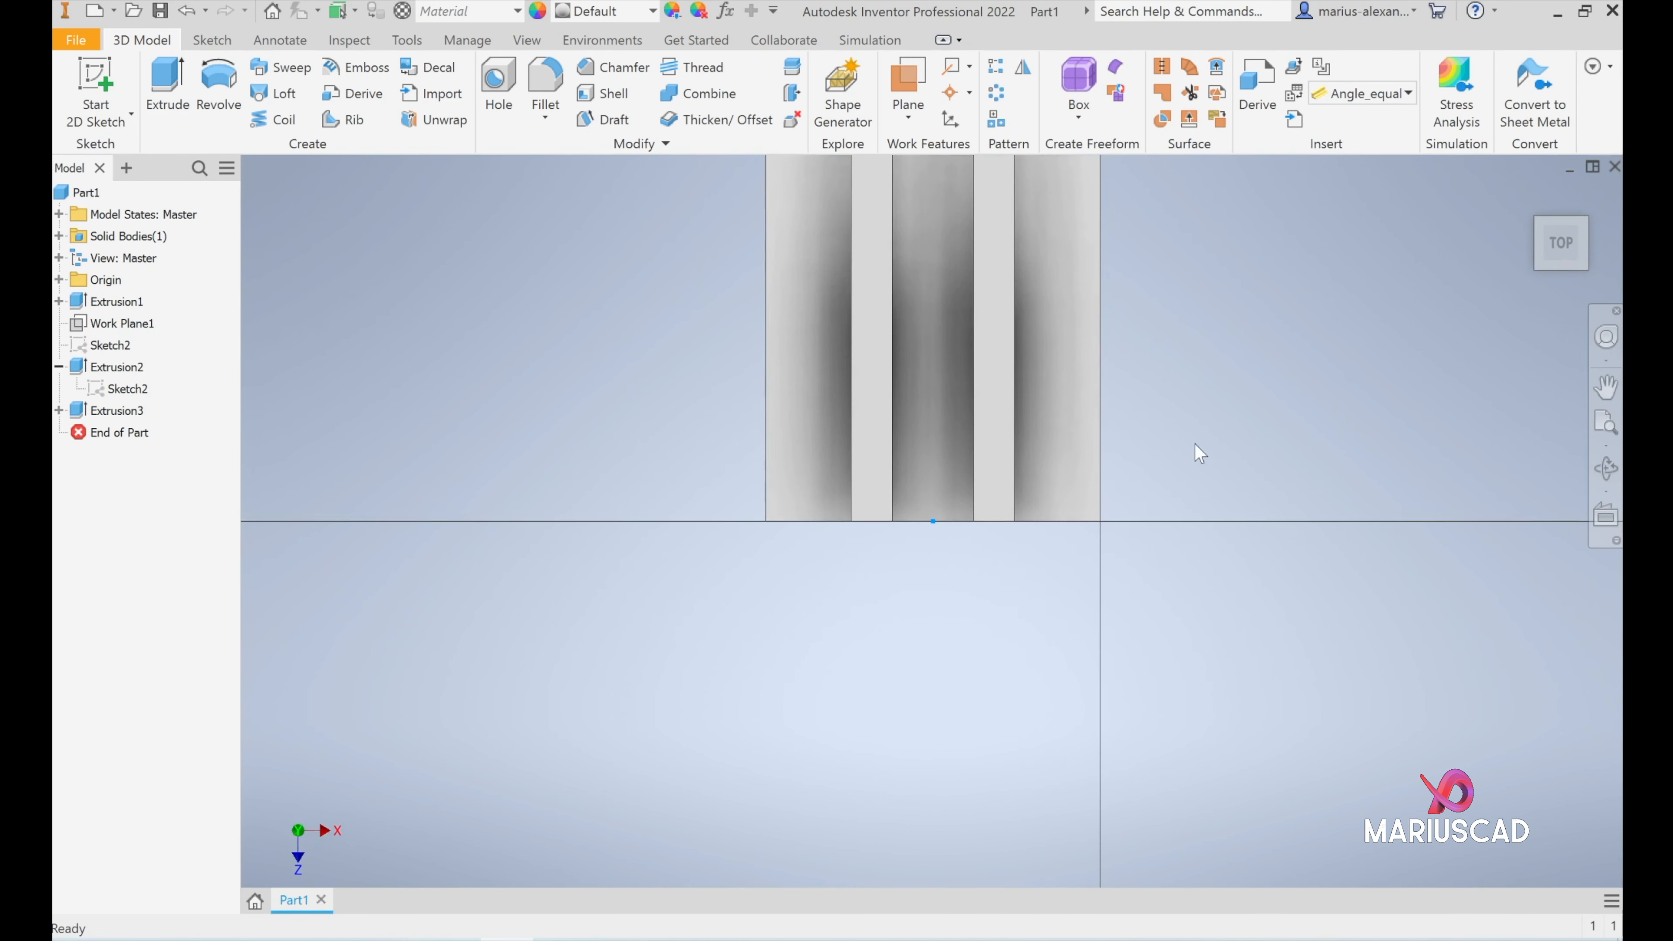
{"action": "left_click", "coordinate": [1611, 201]}
{"action": "mouse_move", "coordinate": [1015, 408]}
{"action": "middle_mouse_down"}
{"action": "mouse_move", "coordinate": [936, 323]}
{"action": "mouse_move", "coordinate": [907, 317]}
{"action": "mouse_move", "coordinate": [878, 457]}
{"action": "middle_mouse_up"}
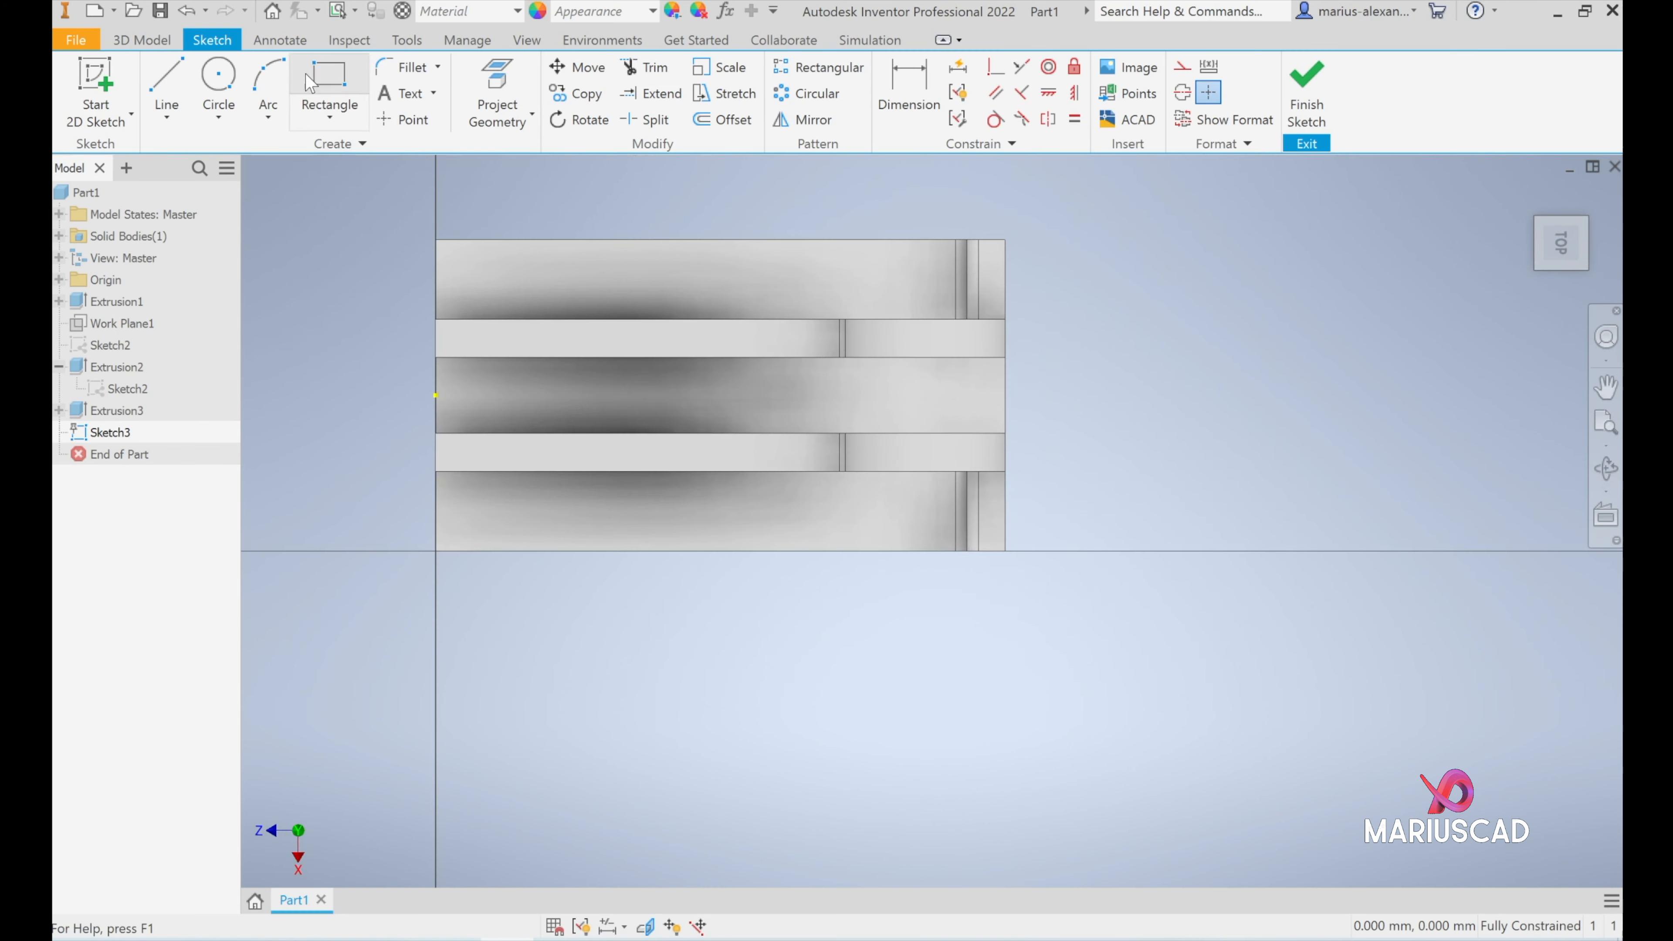
- Sketch an 11 mm diameter circle on the base strip beside the rib, near the upright back wall
{"action": "left_click", "coordinate": [220, 80]}
{"action": "left_click", "coordinate": [899, 508]}
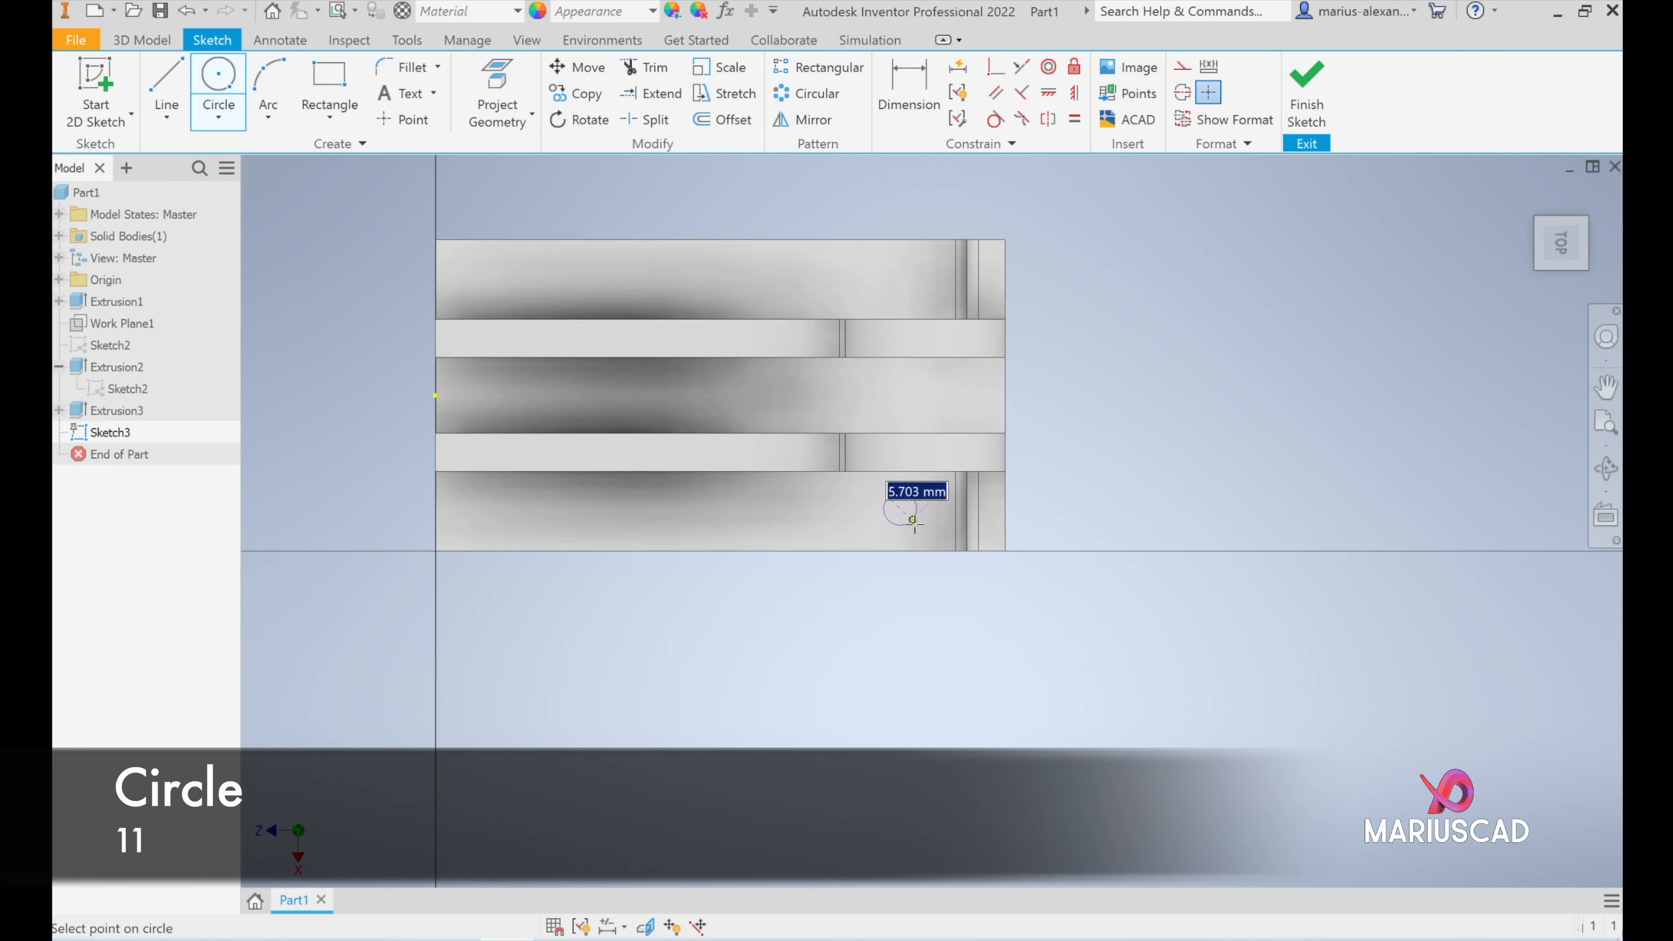
{"action": "type", "text": "11"}
{"action": "key", "text": "Return"}
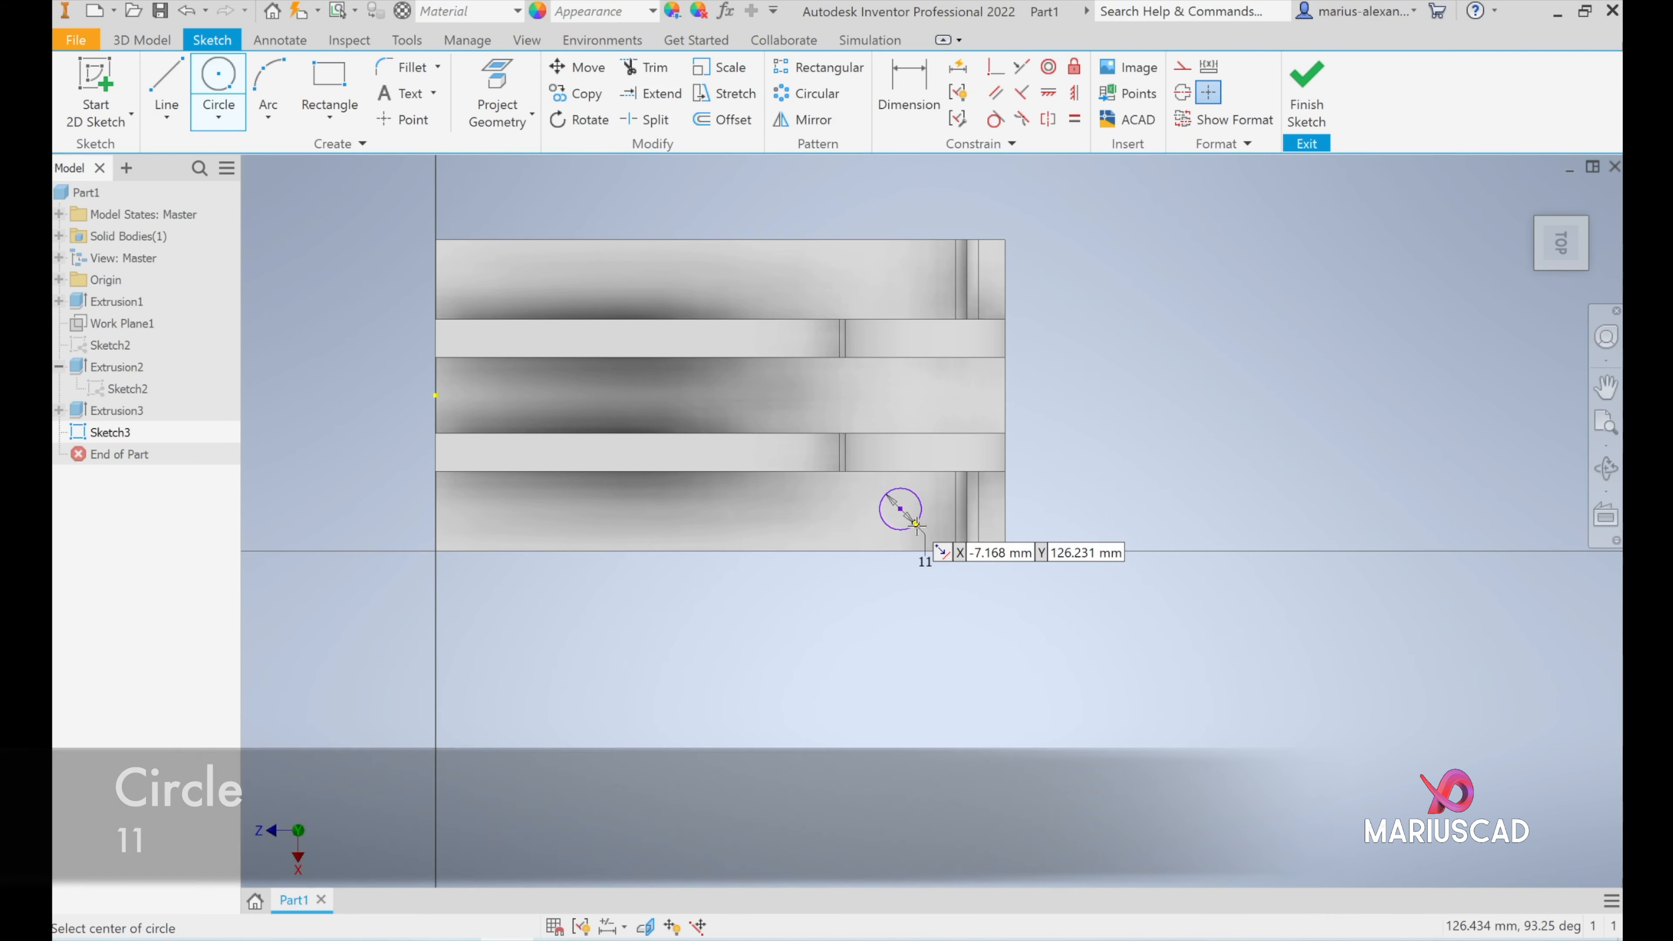
- Dimension the circle's centre 21/2 mm from the base's long outer edge
{"action": "key", "text": "d"}
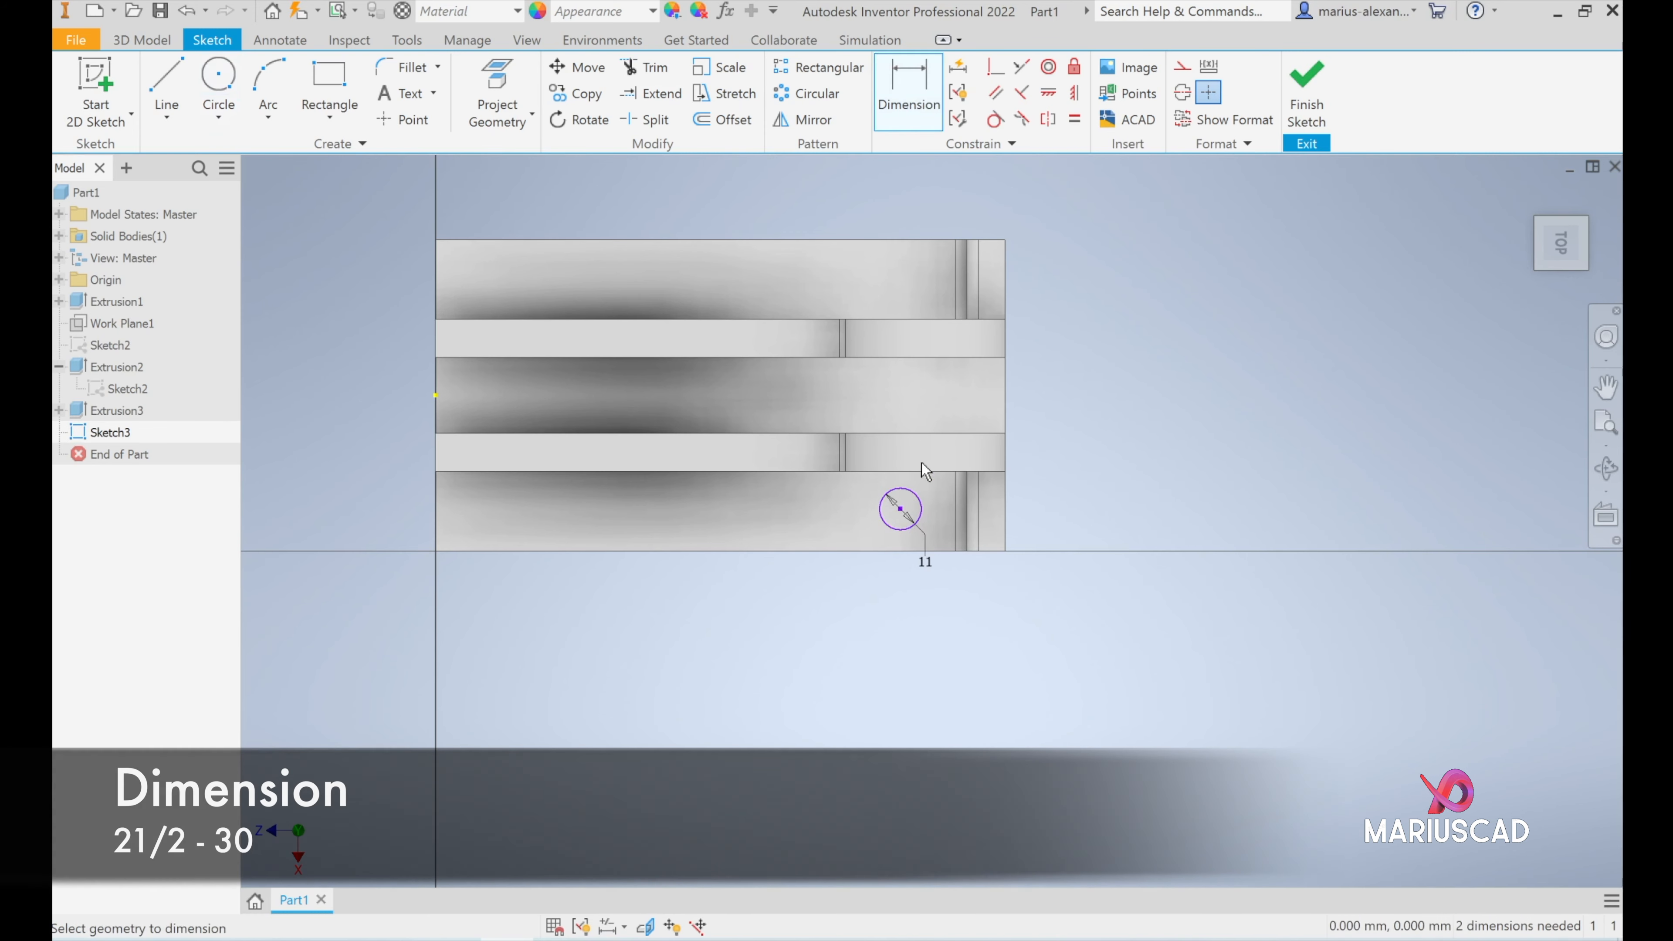
{"action": "left_click", "coordinate": [901, 509]}
{"action": "left_click", "coordinate": [915, 551]}
{"action": "left_click", "coordinate": [337, 532]}
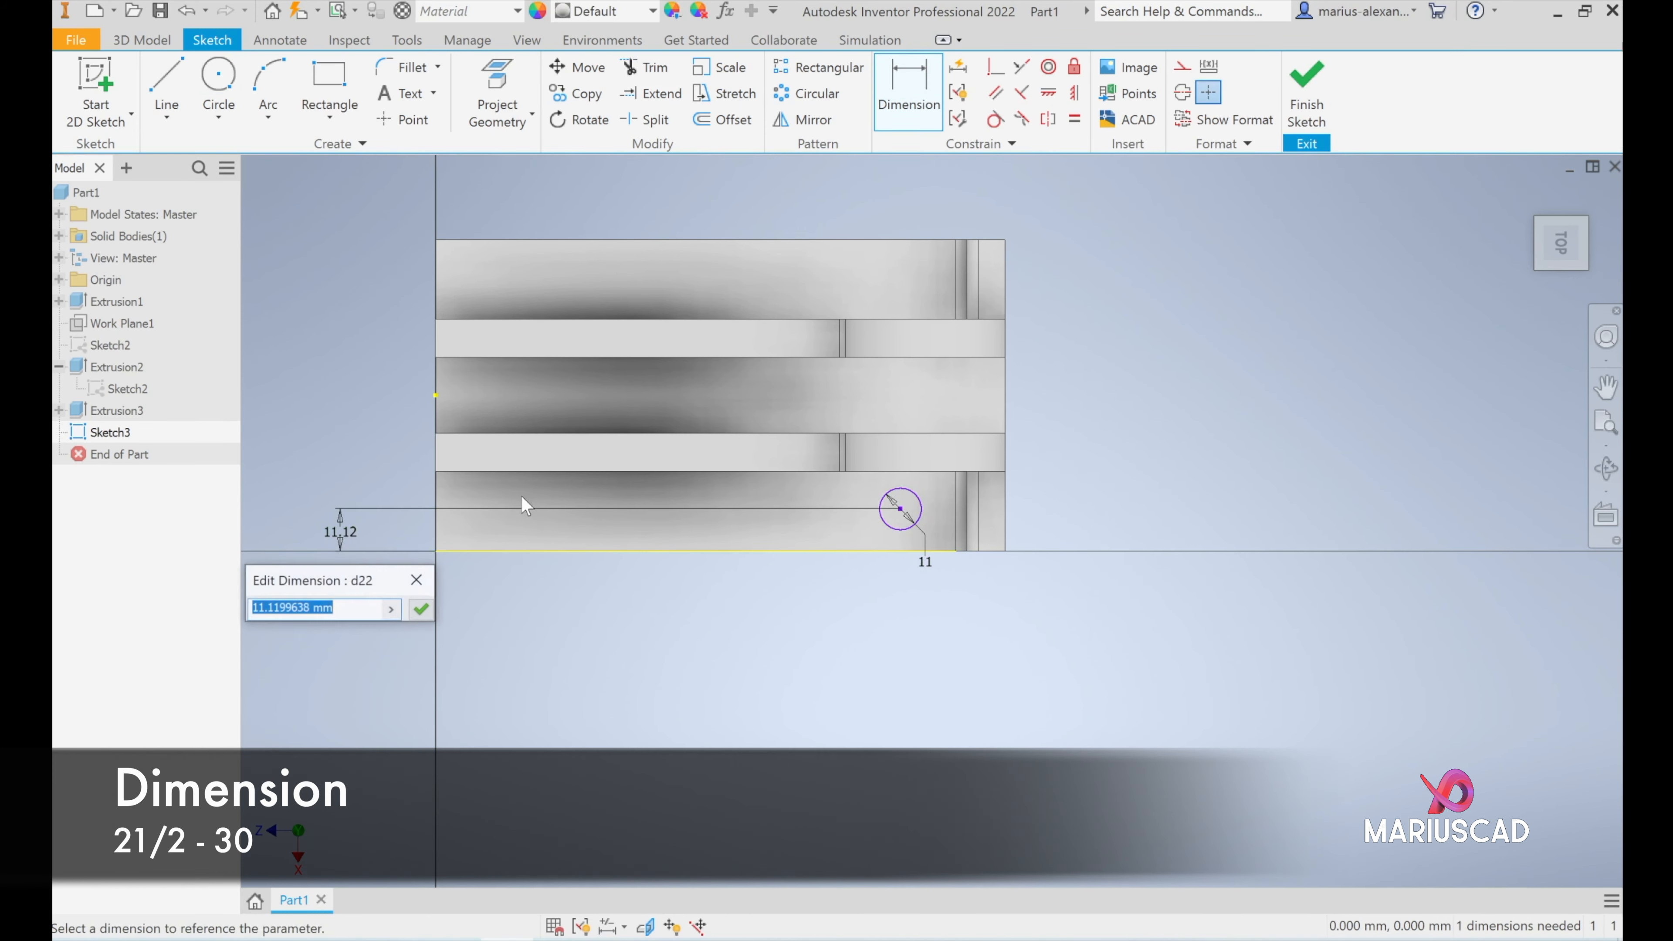
{"action": "type", "text": "21/2"}
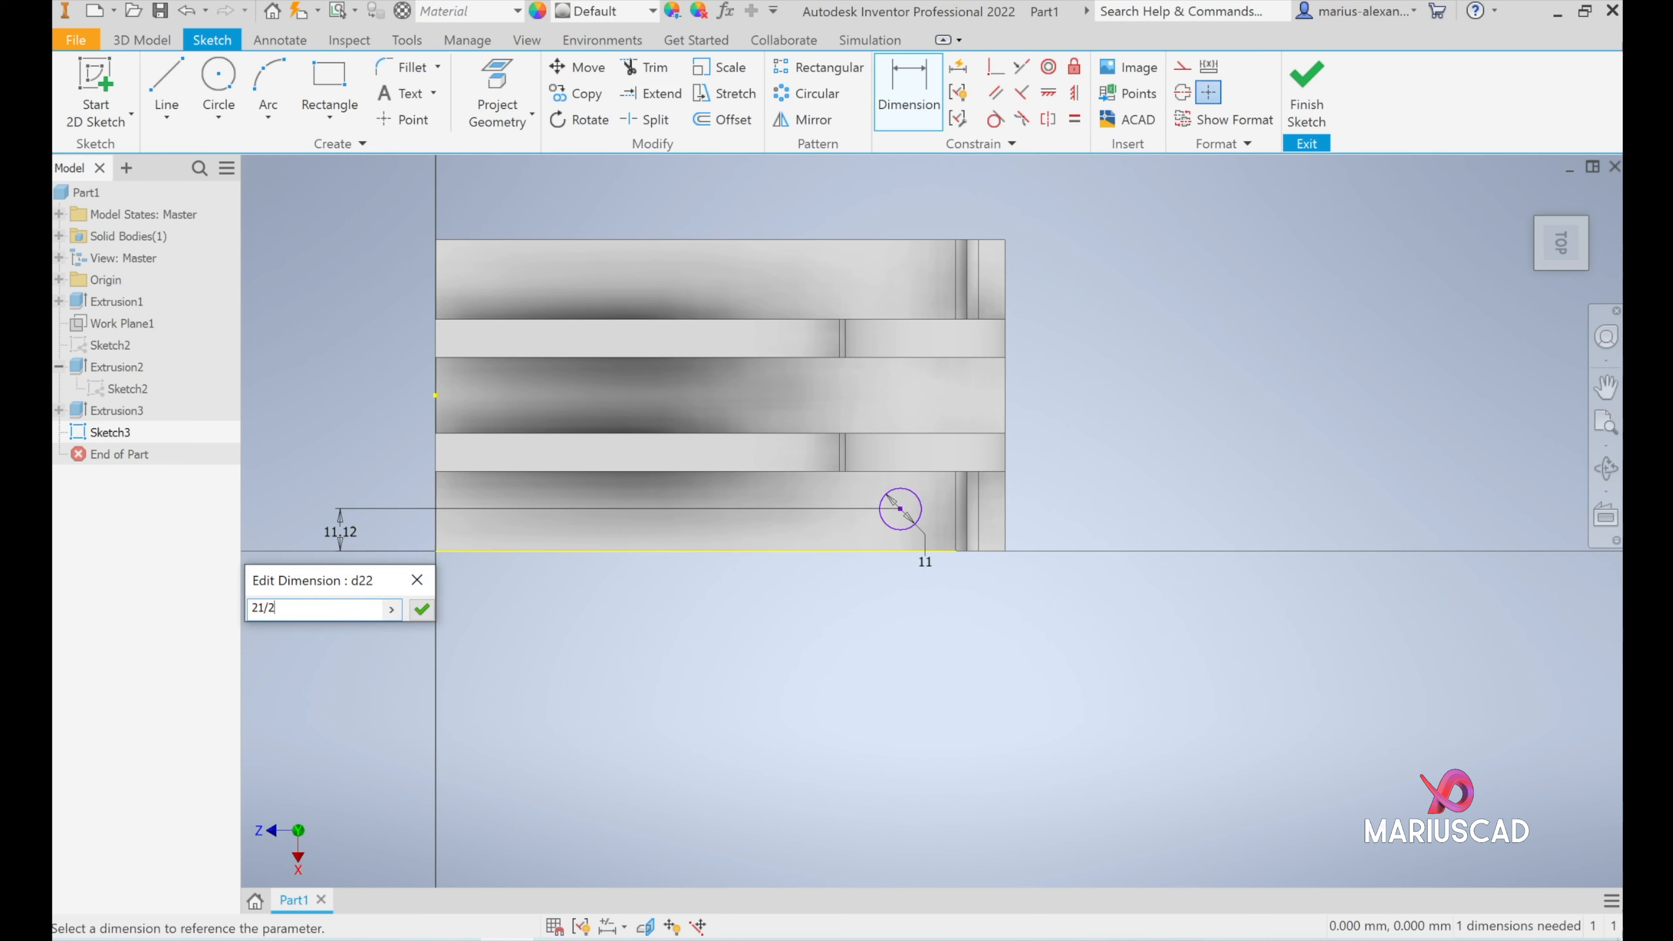
{"action": "key", "text": "Return"}
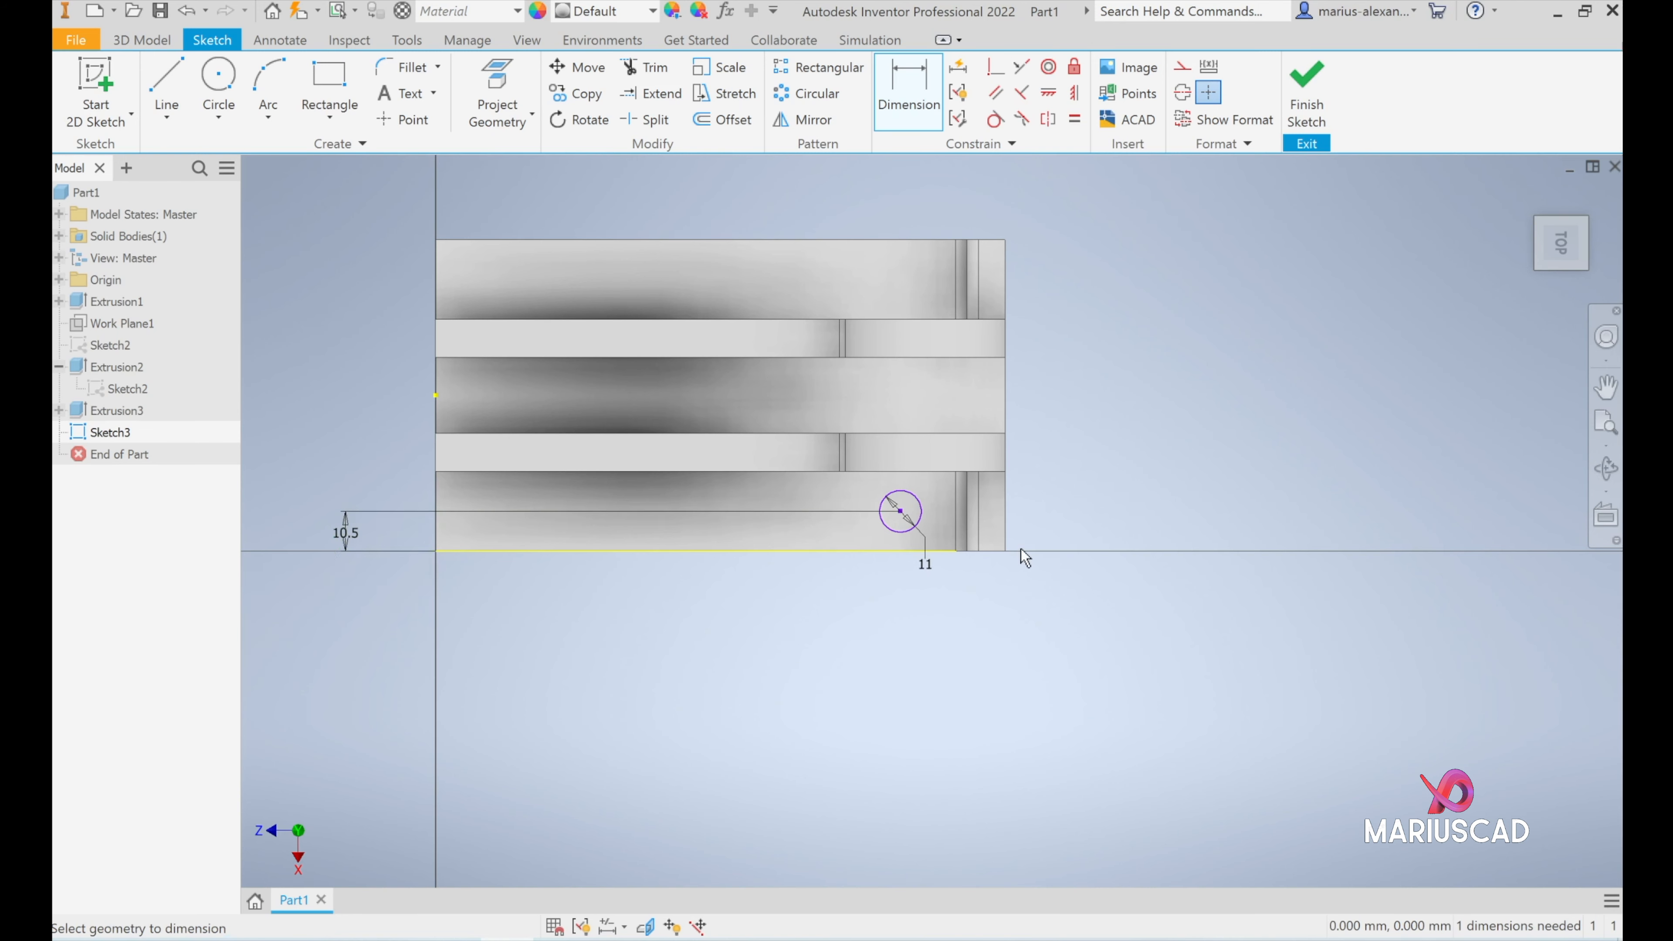
- Dimension the circle's centre 30 mm from the base's back edge
{"action": "left_click", "coordinate": [899, 512]}
{"action": "left_click", "coordinate": [1003, 490]}
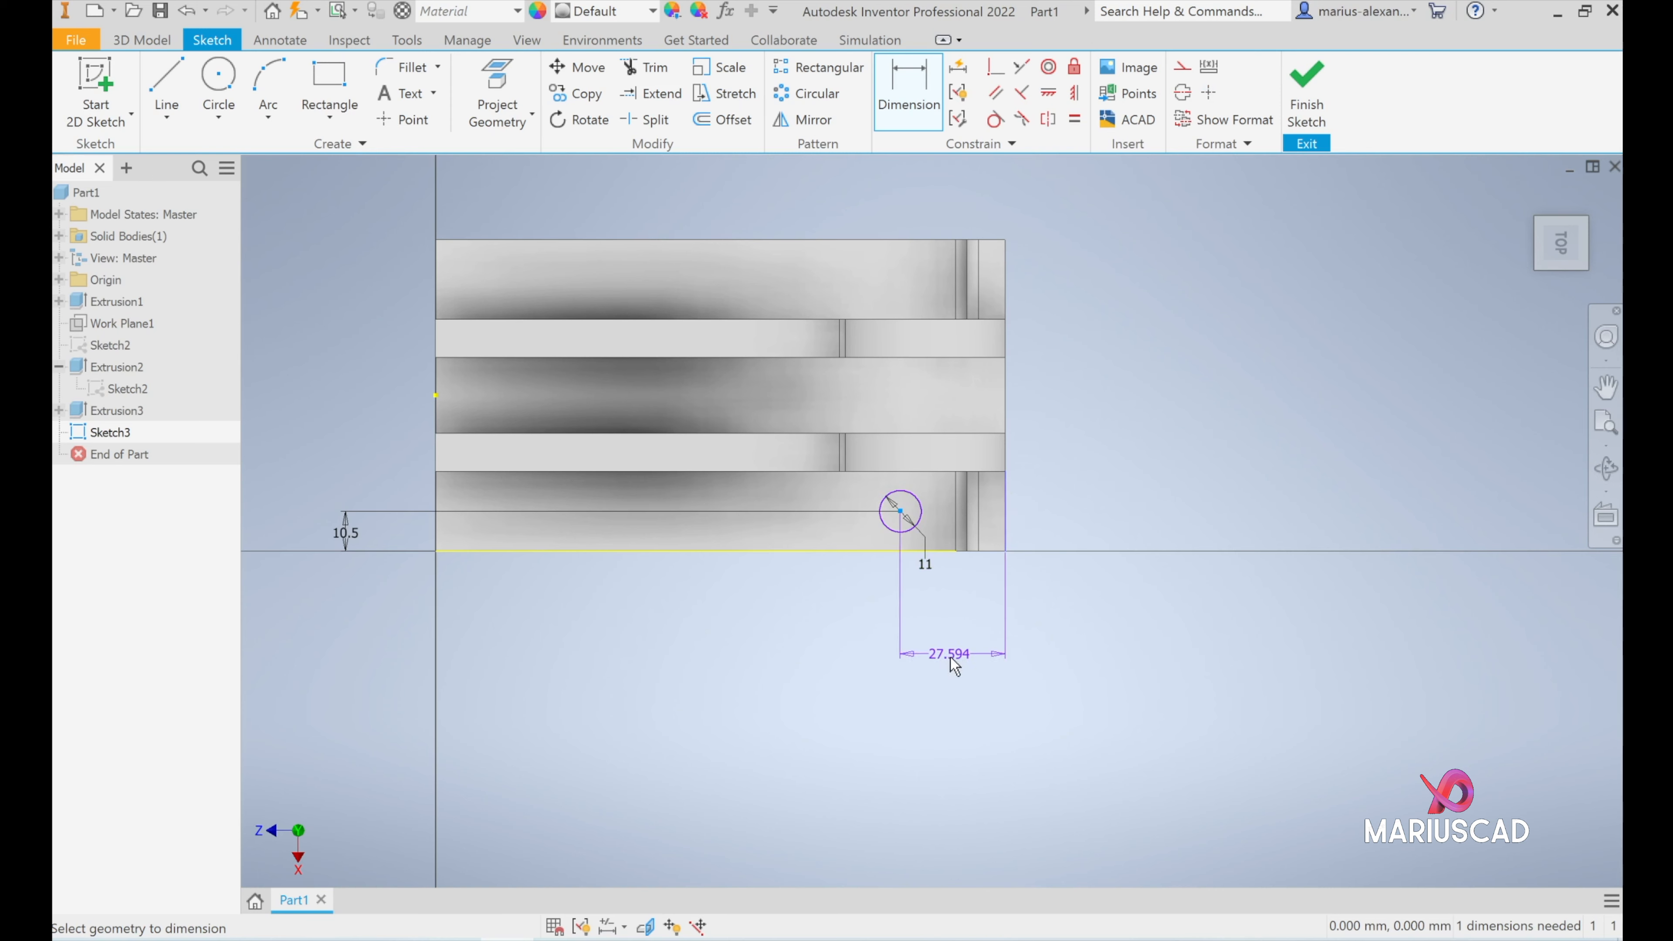
{"action": "left_click", "coordinate": [953, 659]}
{"action": "type", "text": "30"}
{"action": "key", "text": "Return"}
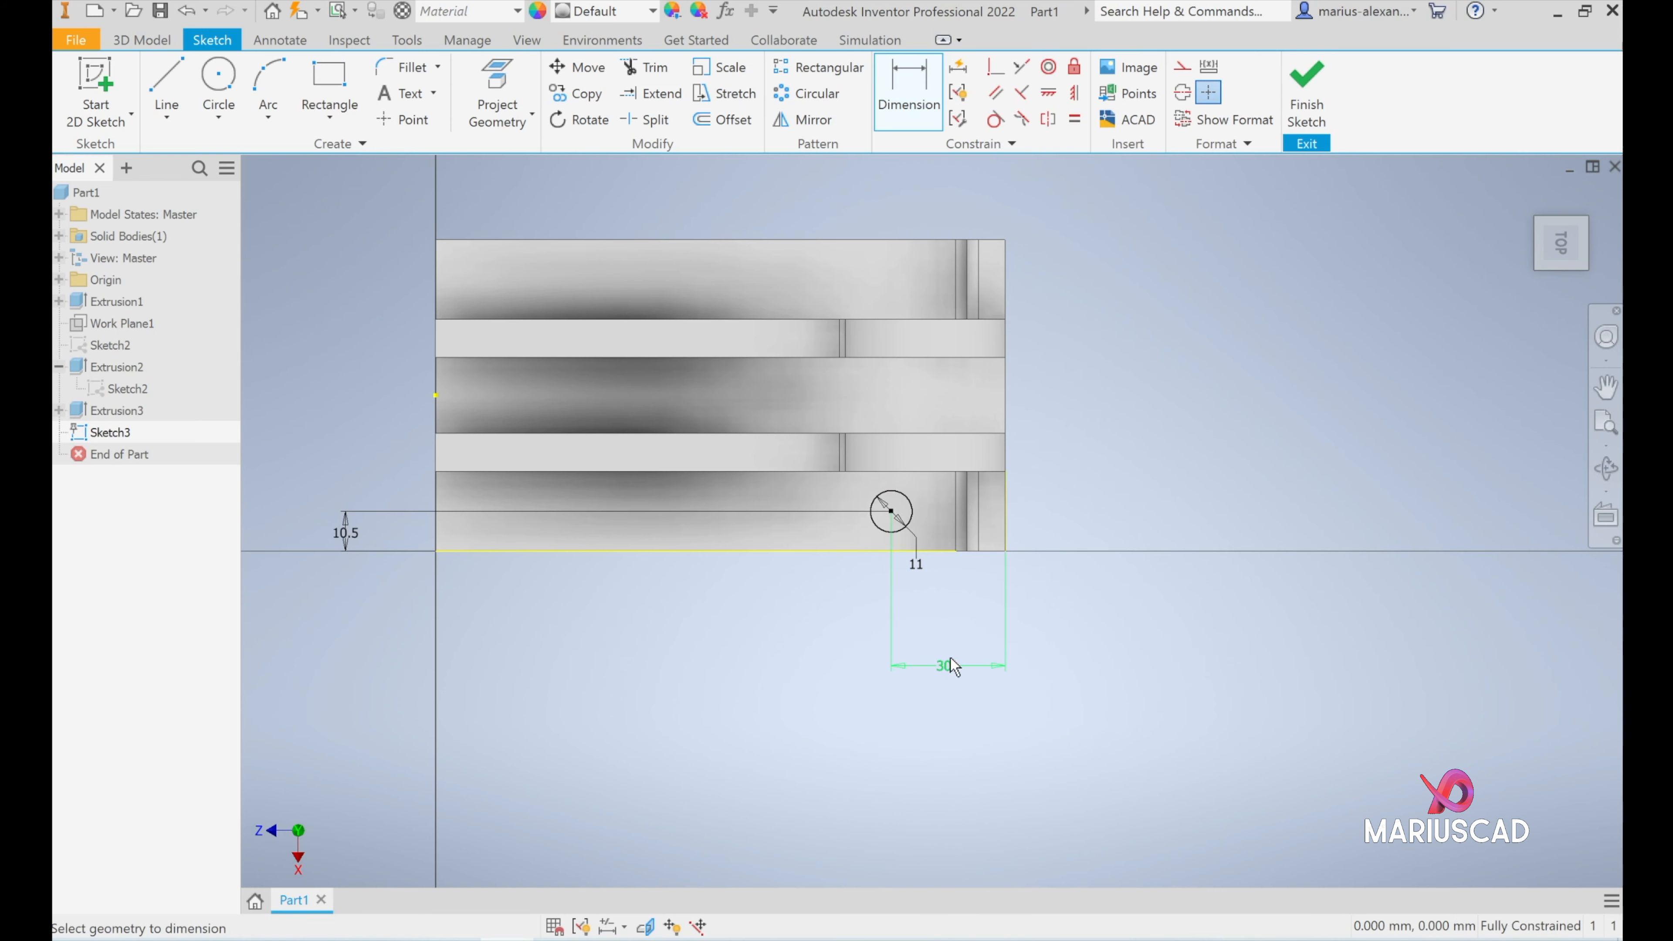
- Start a rectangular sketch pattern of the 11 mm circle, using the base's long outer edge as the first direction
{"action": "left_click", "coordinate": [837, 68]}
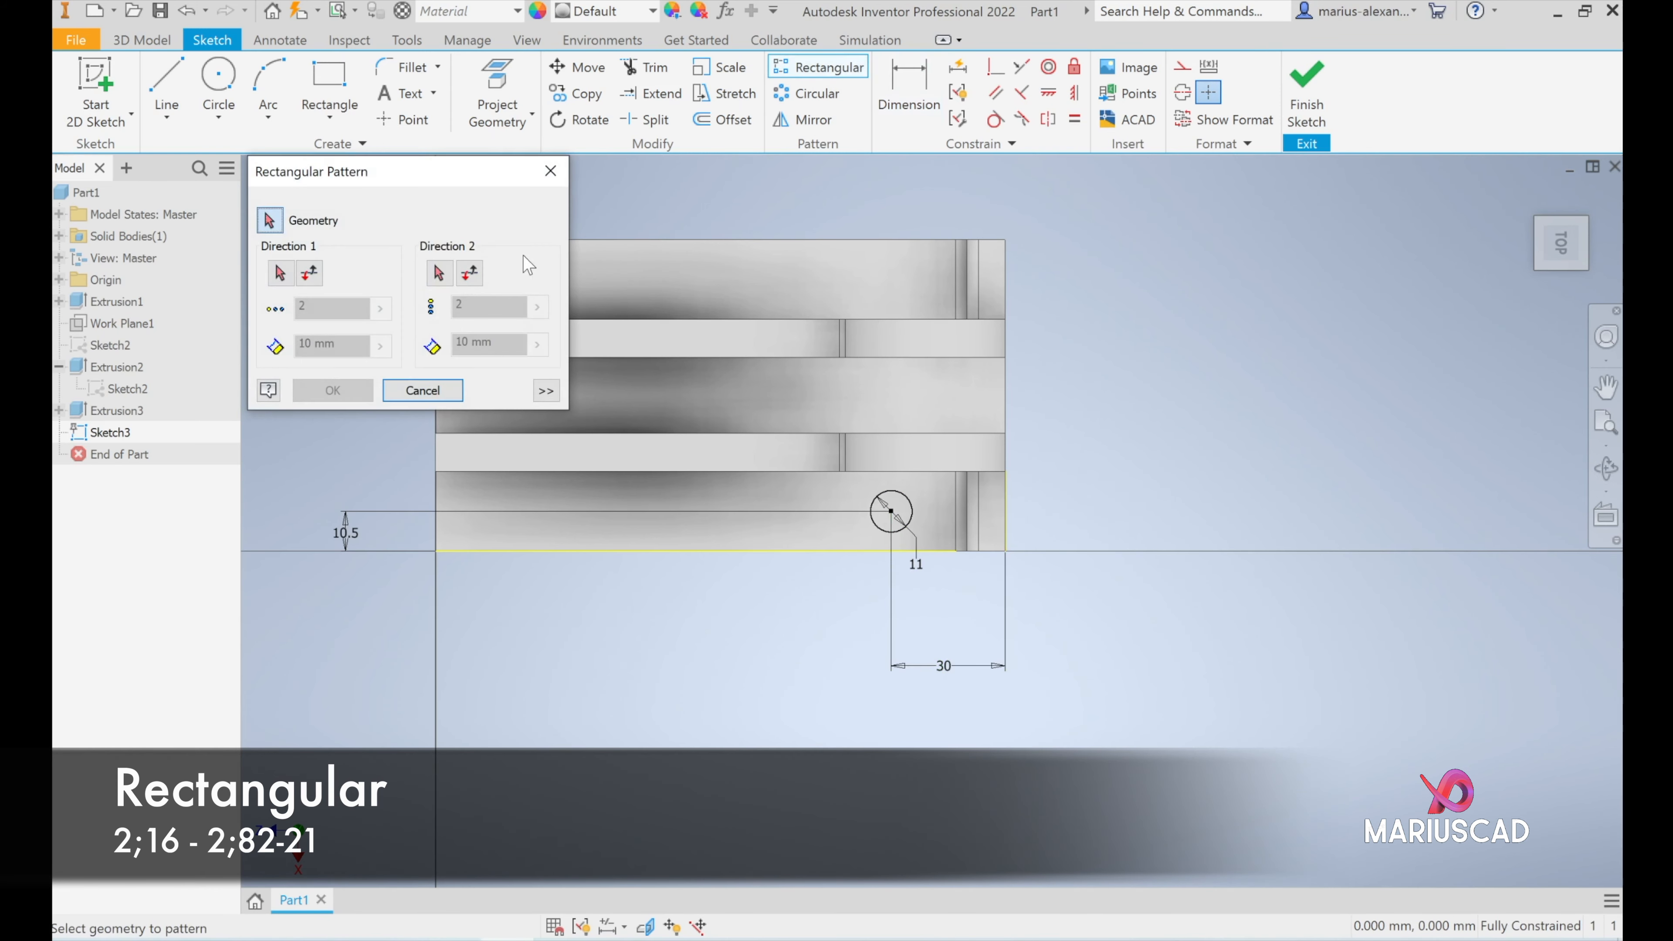
{"action": "left_click", "coordinate": [907, 525]}
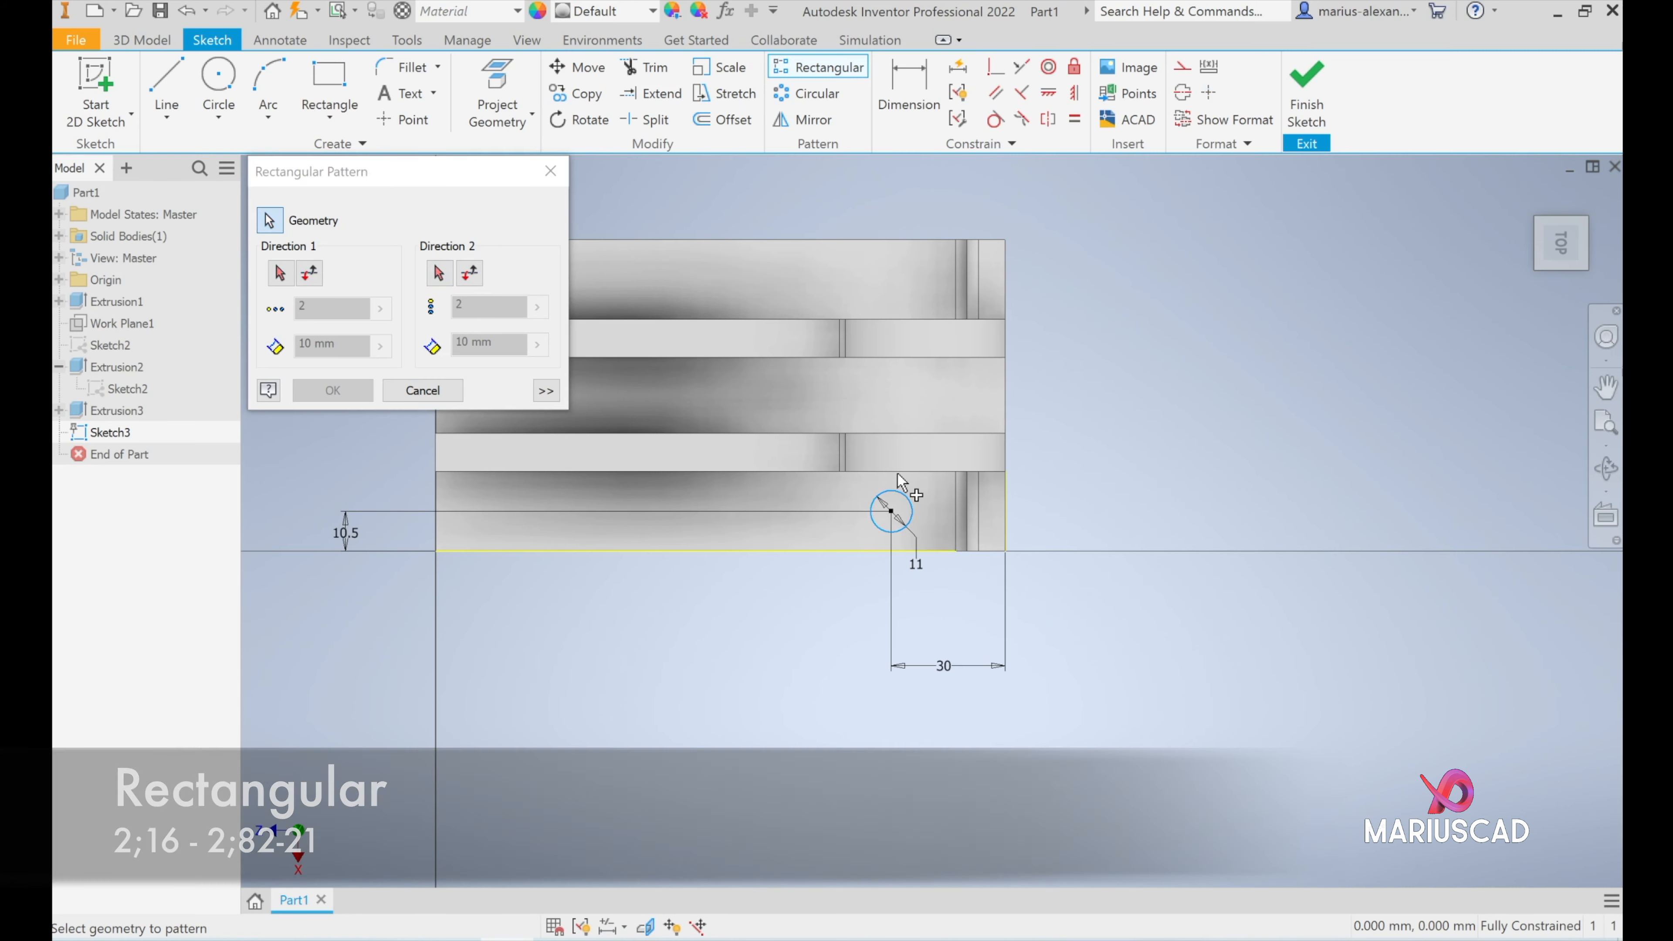
{"action": "left_click", "coordinate": [280, 272]}
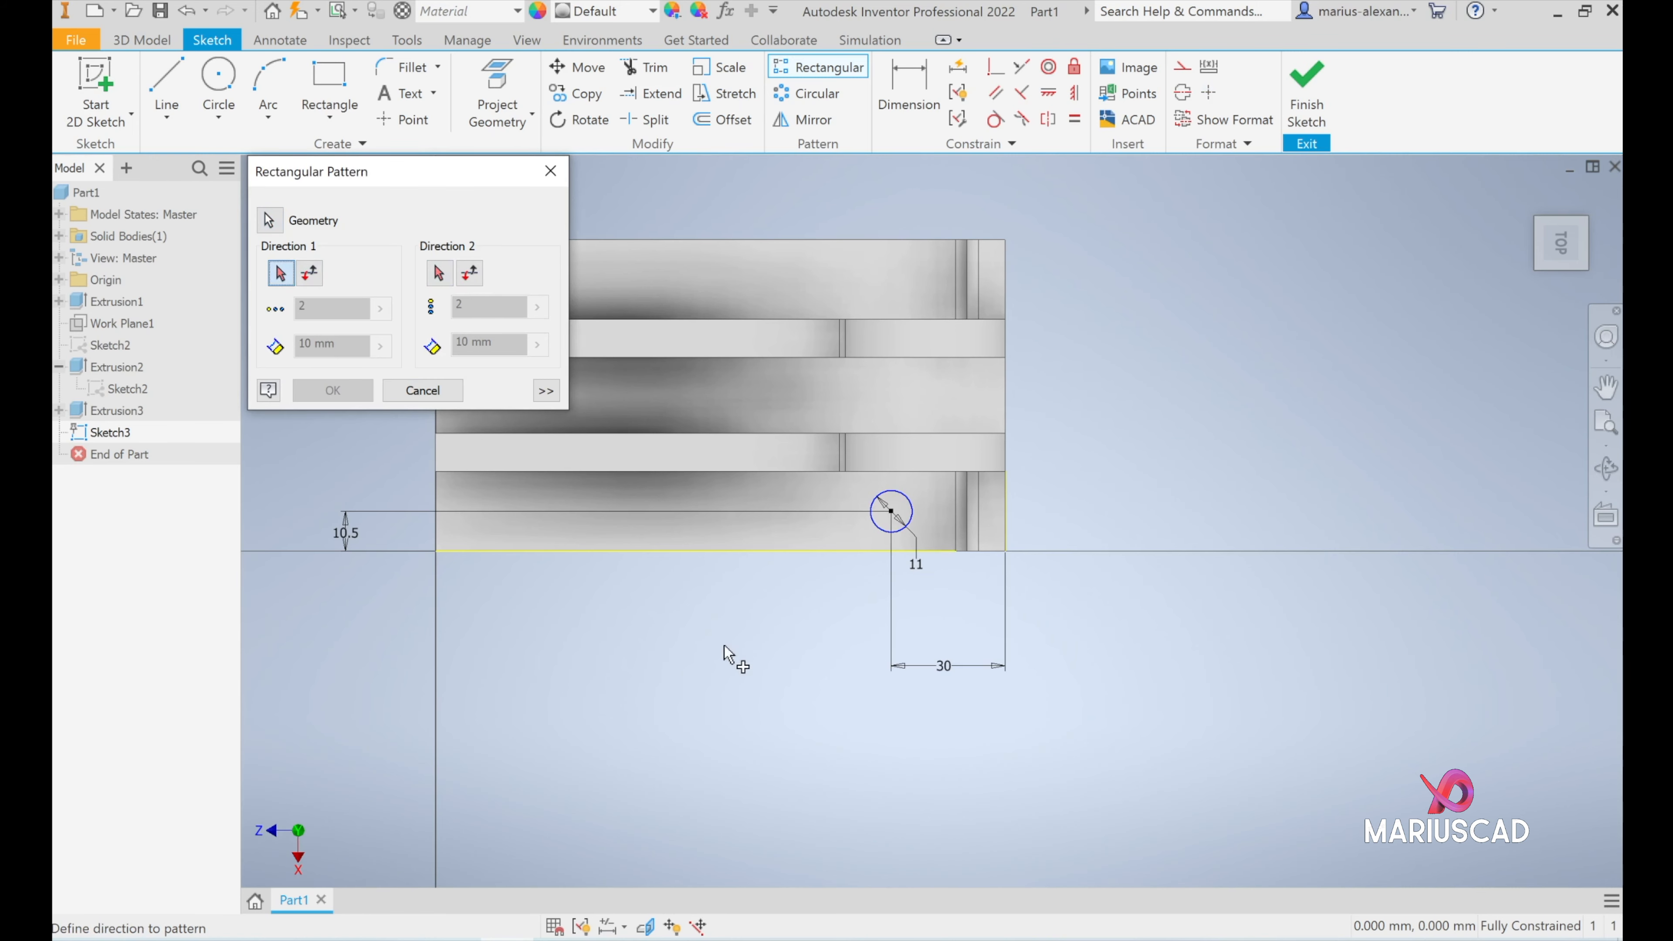
{"action": "middle_click_drag", "start_coordinate": [718, 685], "coordinate": [807, 626], "text": "shift"}
{"action": "middle_click_drag", "start_coordinate": [534, 721], "coordinate": [896, 691]}
{"action": "middle_click_drag", "start_coordinate": [658, 527], "coordinate": [691, 593], "text": "shift"}
{"action": "left_click", "coordinate": [932, 627]}
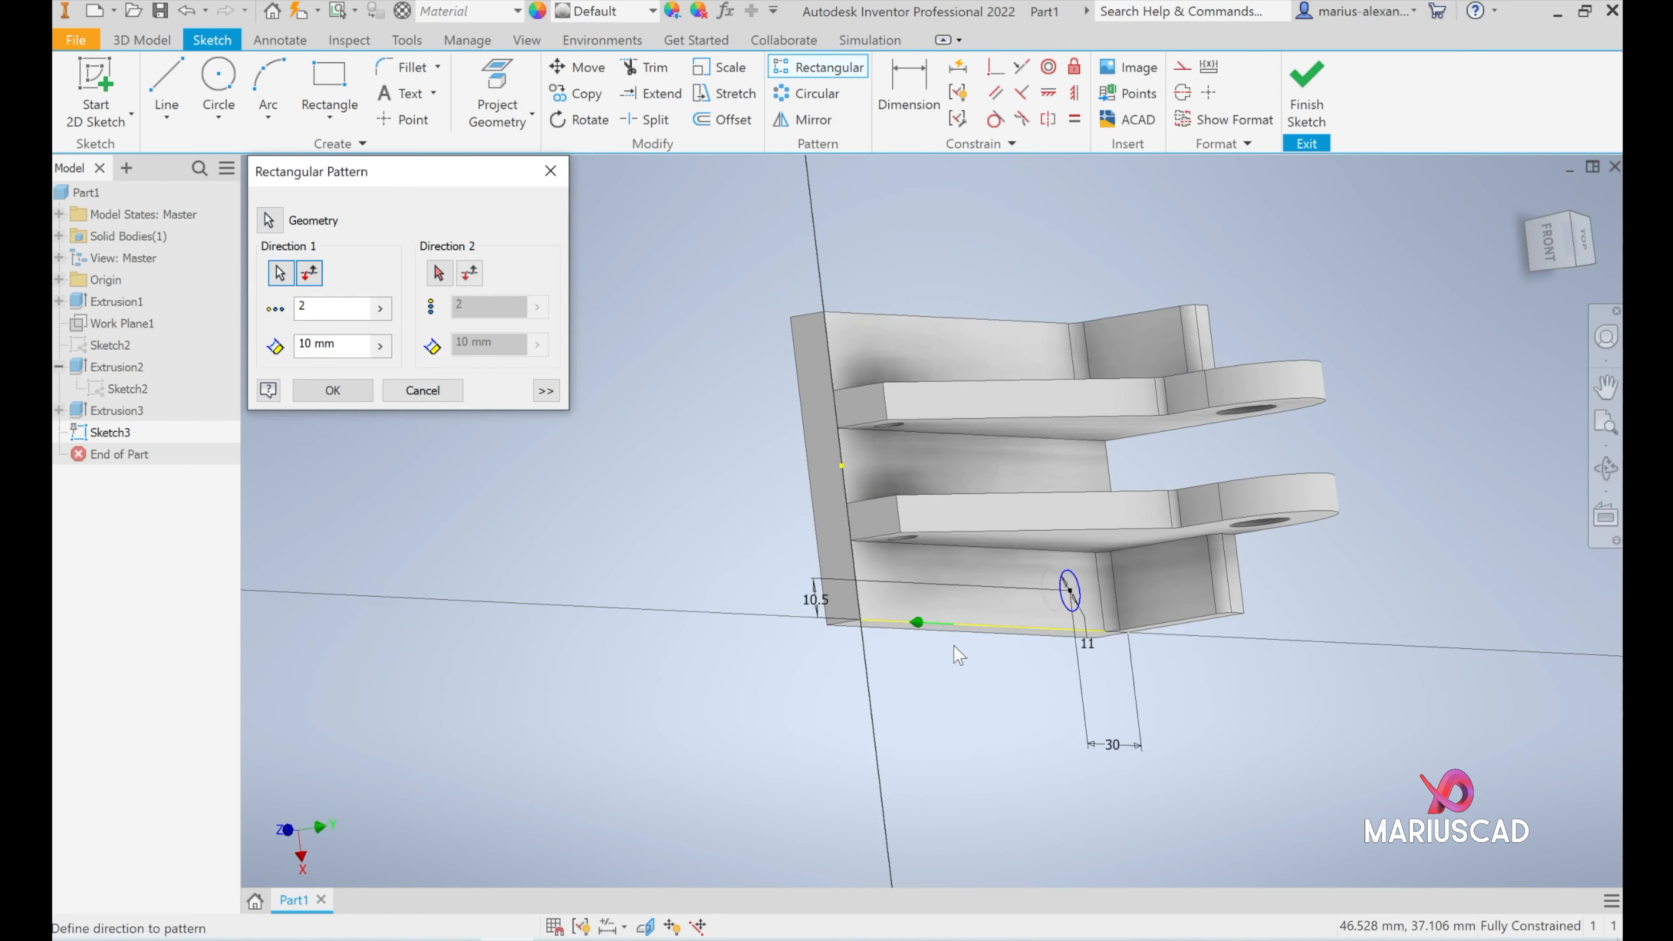
- Check the hole spacing on the reference drawing and set the pattern's first-direction spacing to 60 mm
{"action": "middle_click_drag", "start_coordinate": [953, 669], "coordinate": [911, 645], "text": "shift"}
{"action": "scroll", "coordinate": [911, 645], "scroll_direction": "up", "scroll_amount": 5}
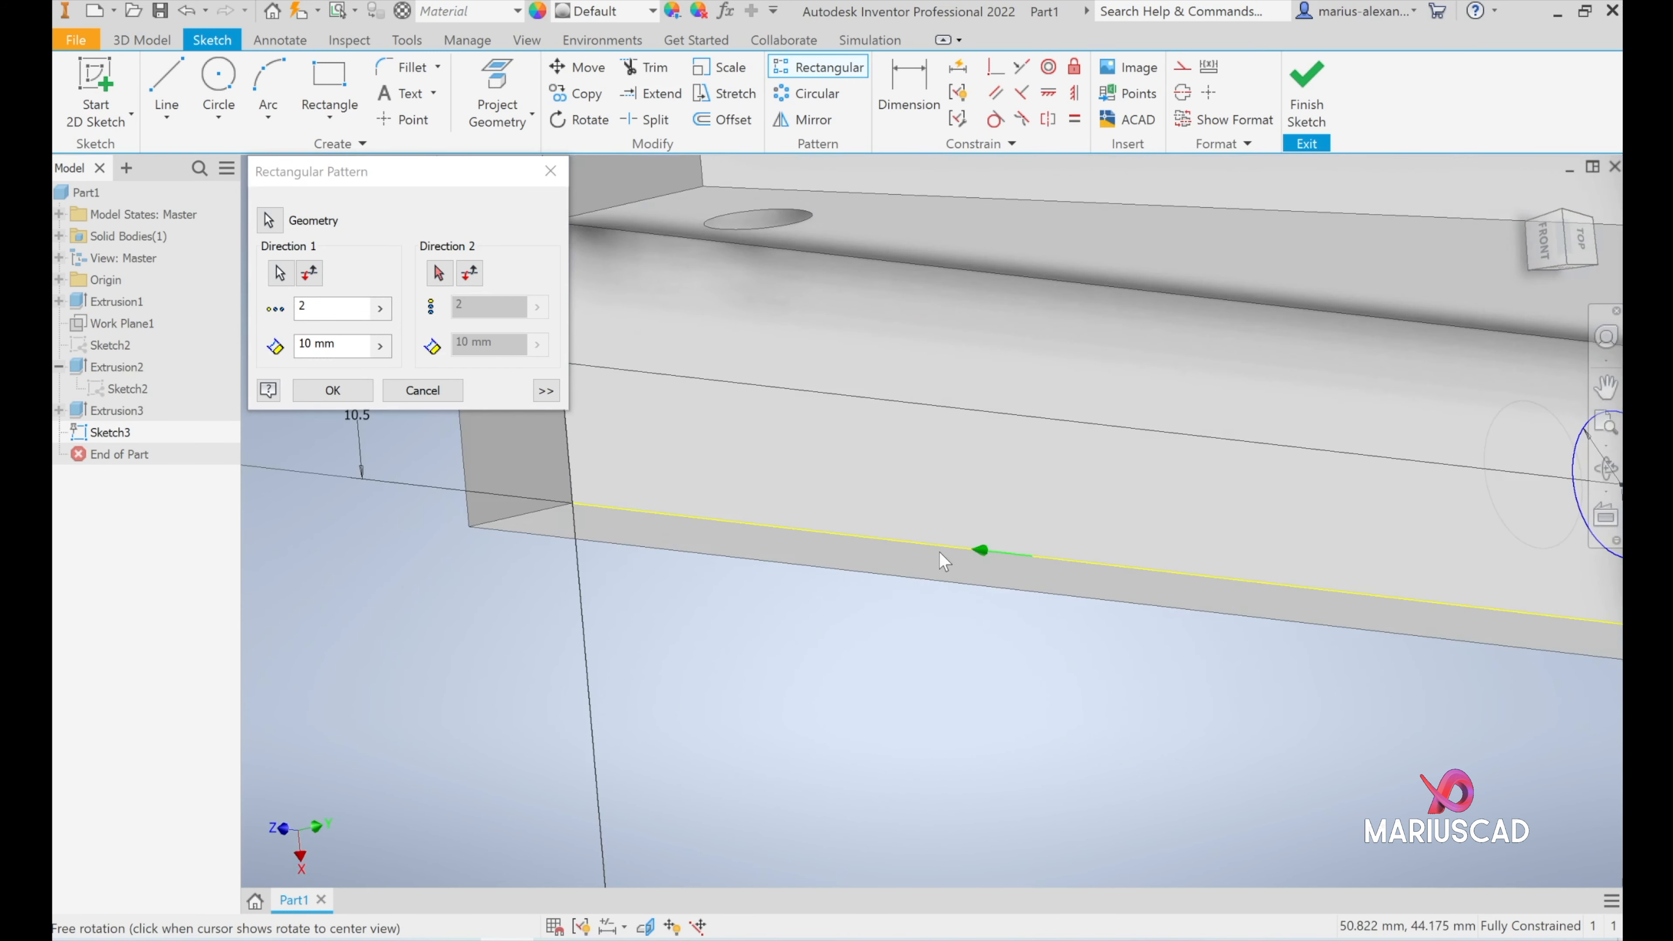
{"action": "scroll", "coordinate": [966, 553], "scroll_direction": "down", "scroll_amount": 4}
{"action": "middle_click_drag", "start_coordinate": [970, 587], "coordinate": [904, 642]}
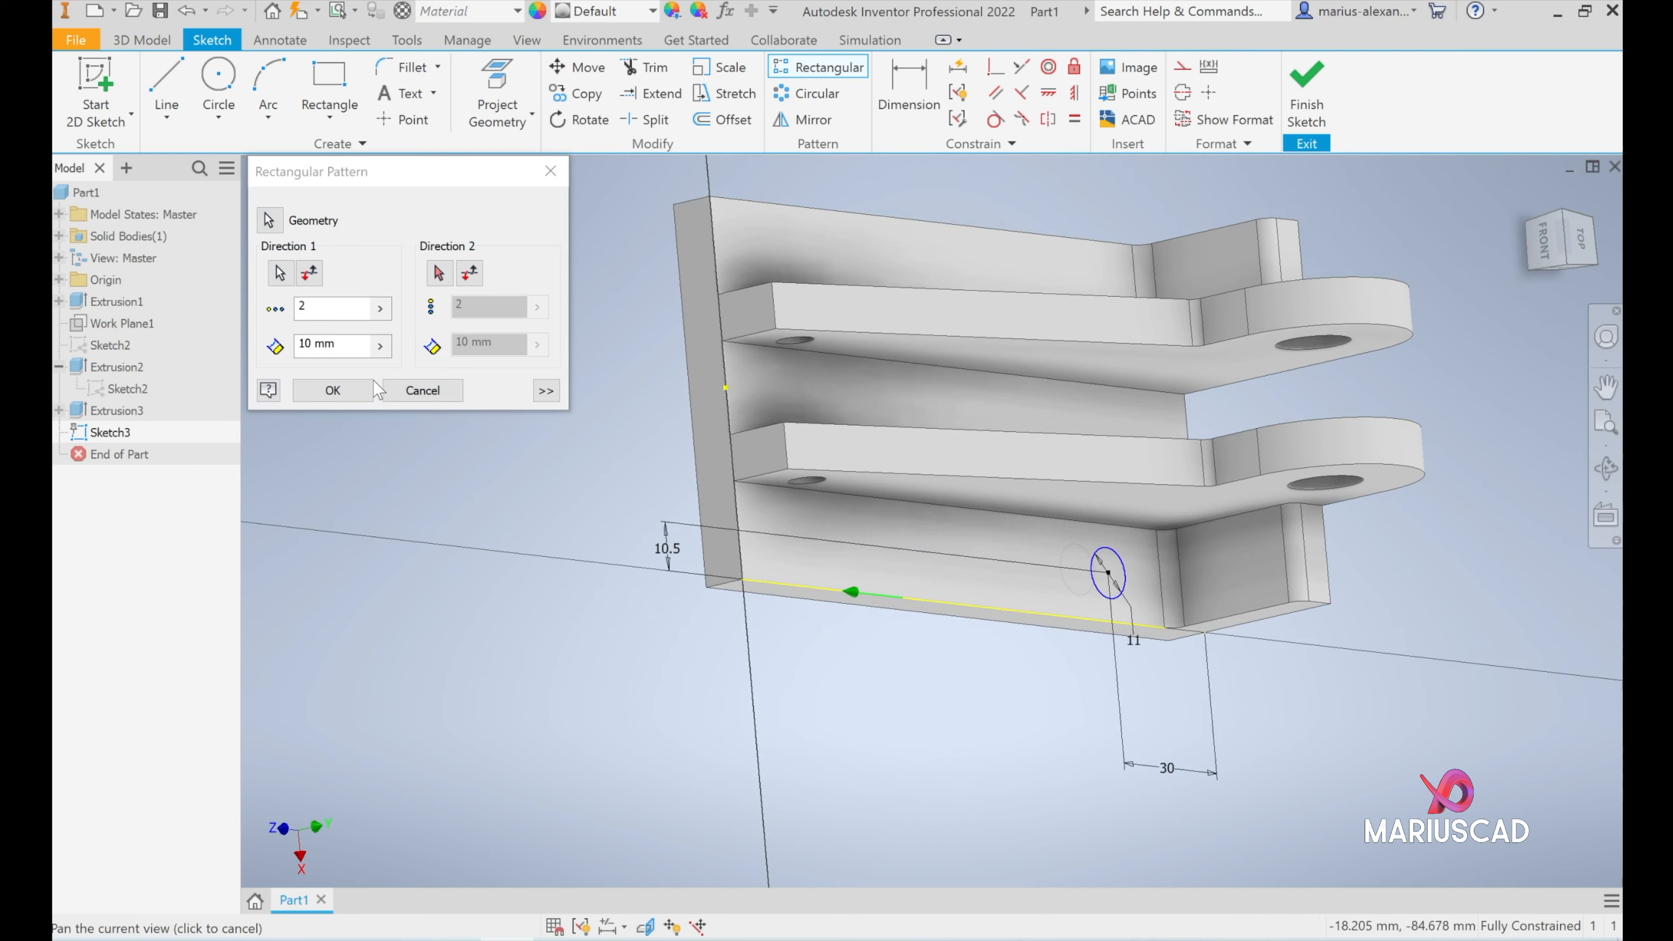
{"action": "left_click_drag", "start_coordinate": [336, 355], "coordinate": [247, 335]}
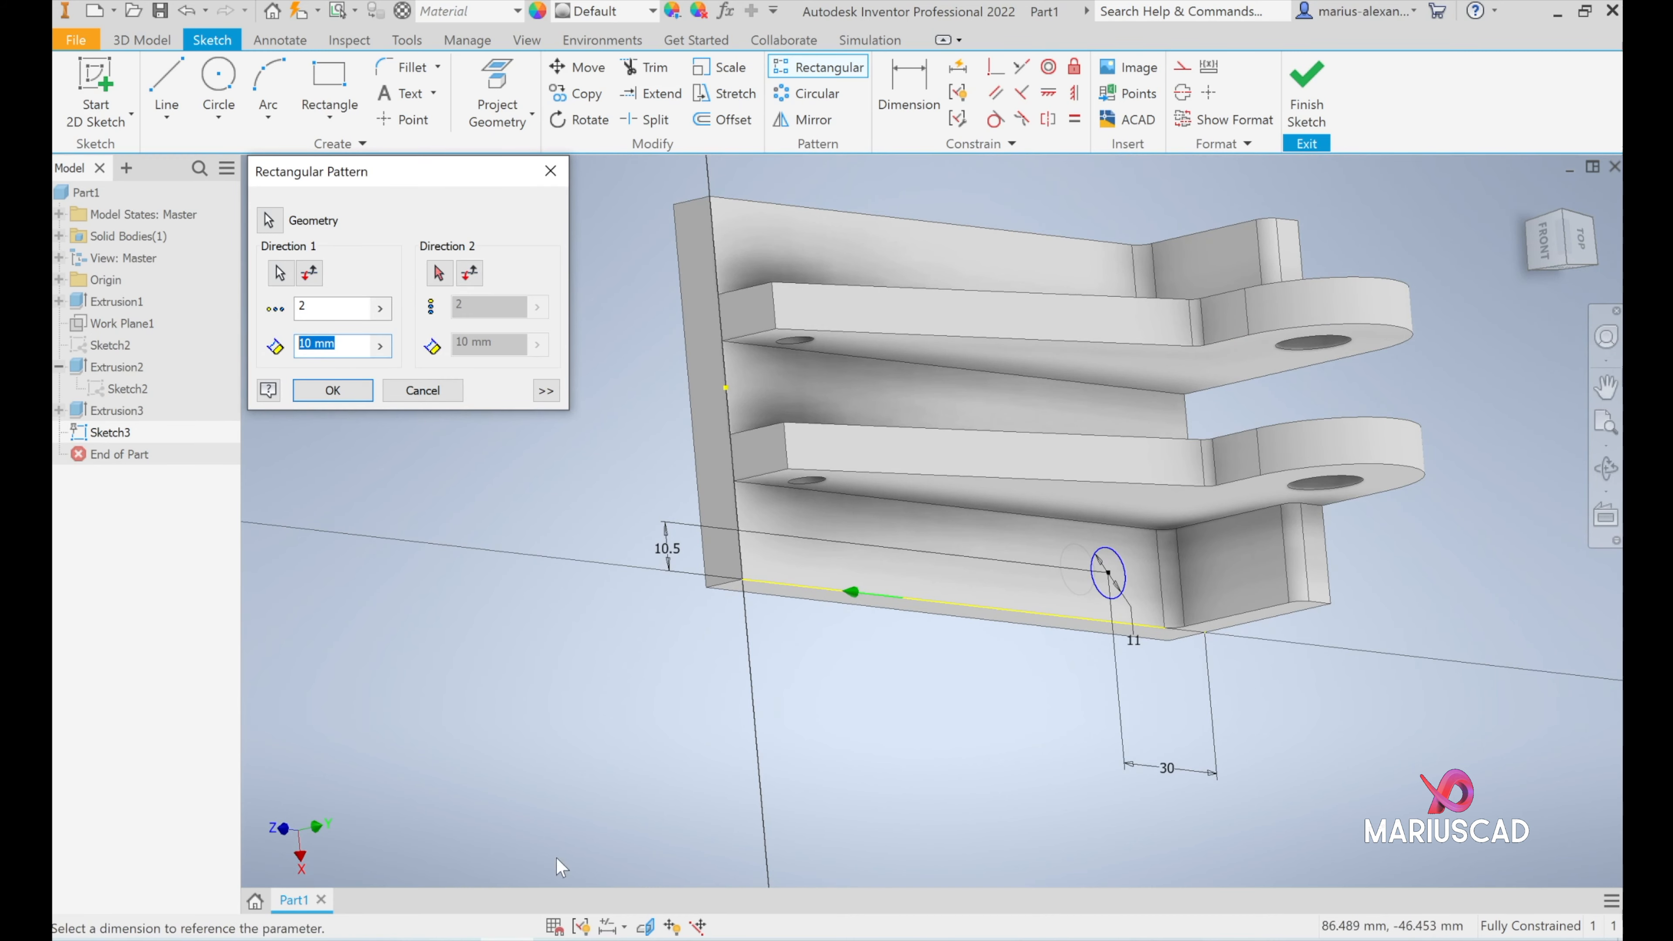
{"action": "key", "text": "alt+Tab"}
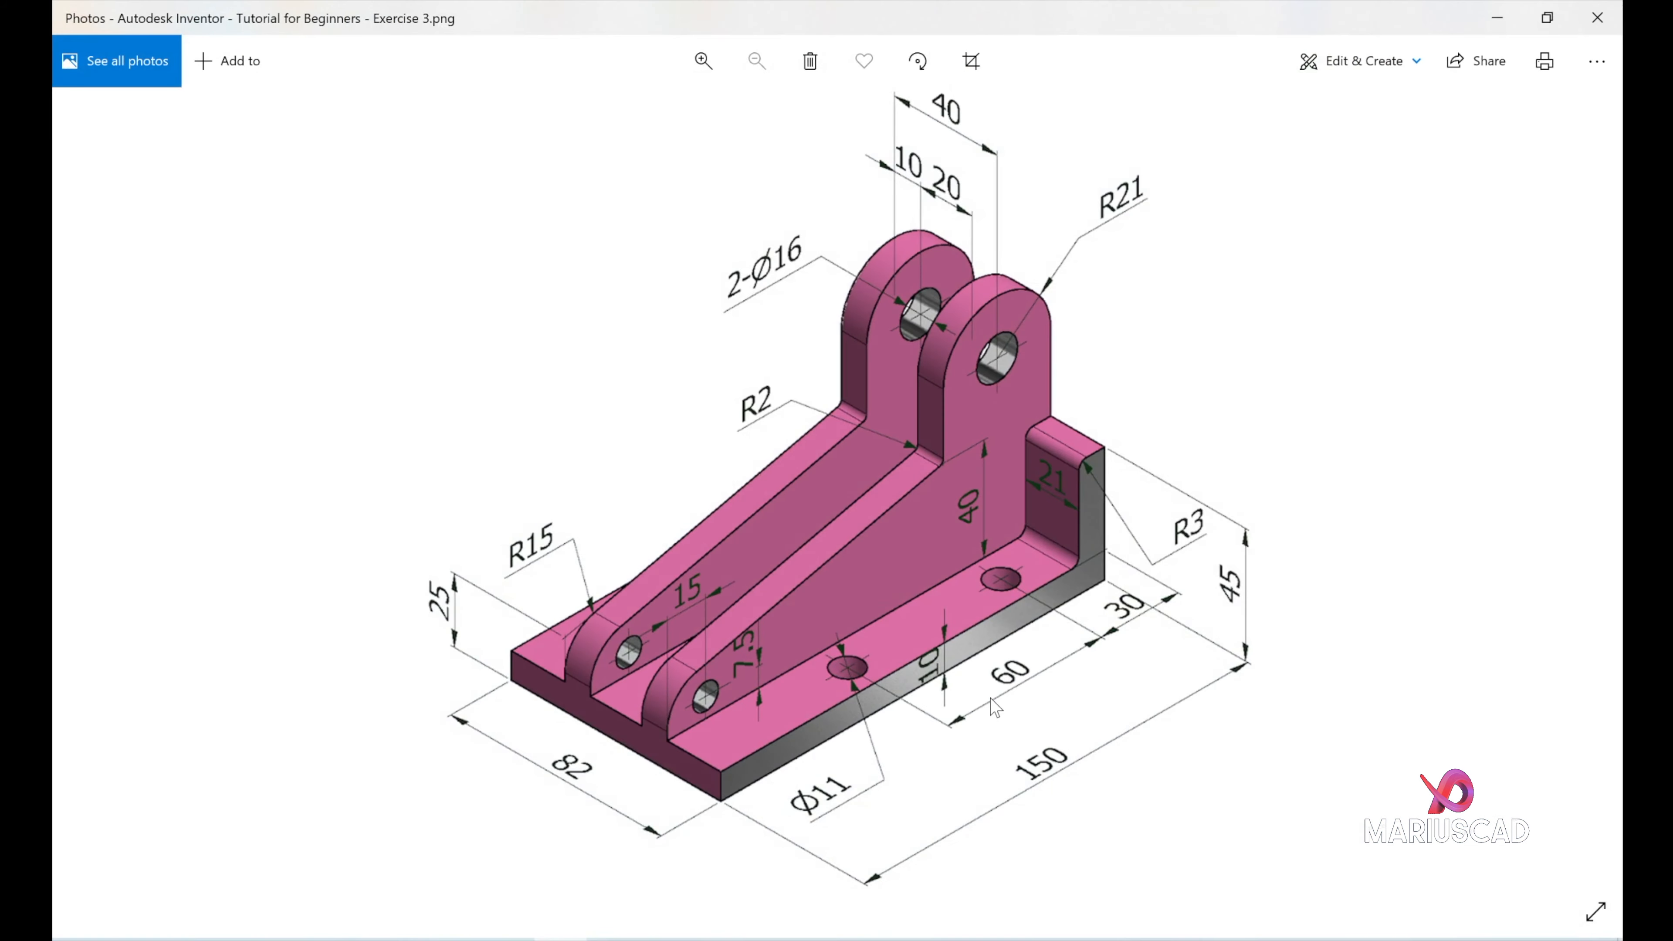
{"action": "left_click", "coordinate": [1498, 18]}
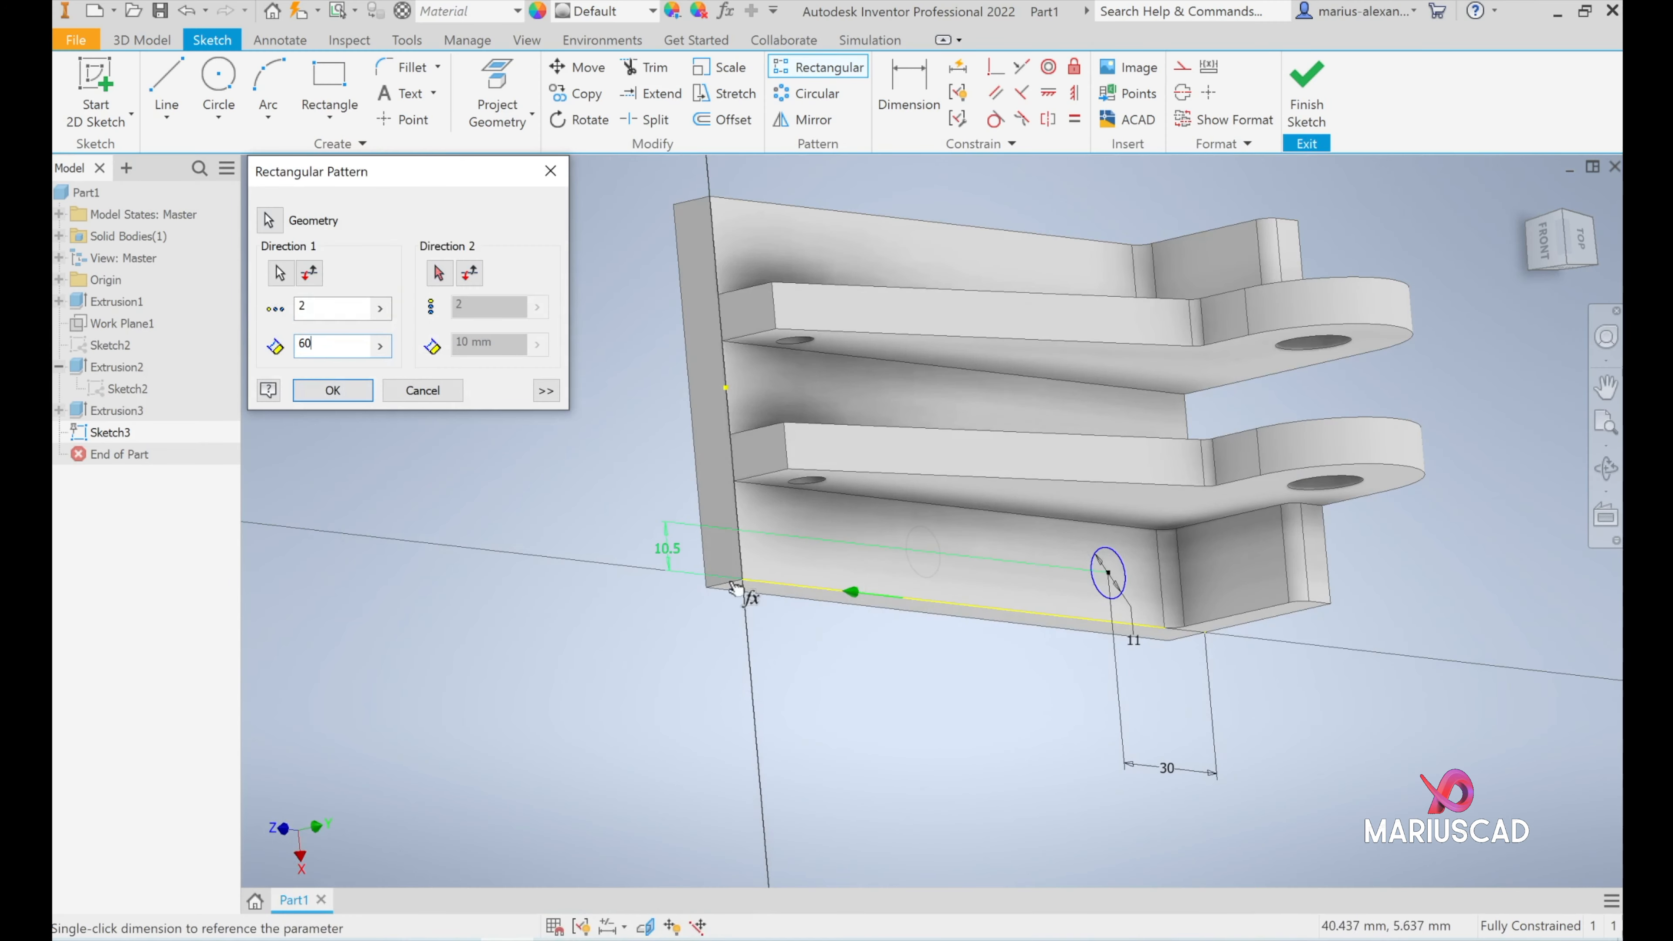
{"action": "scroll", "coordinate": [856, 577], "scroll_direction": "up", "scroll_amount": 3}
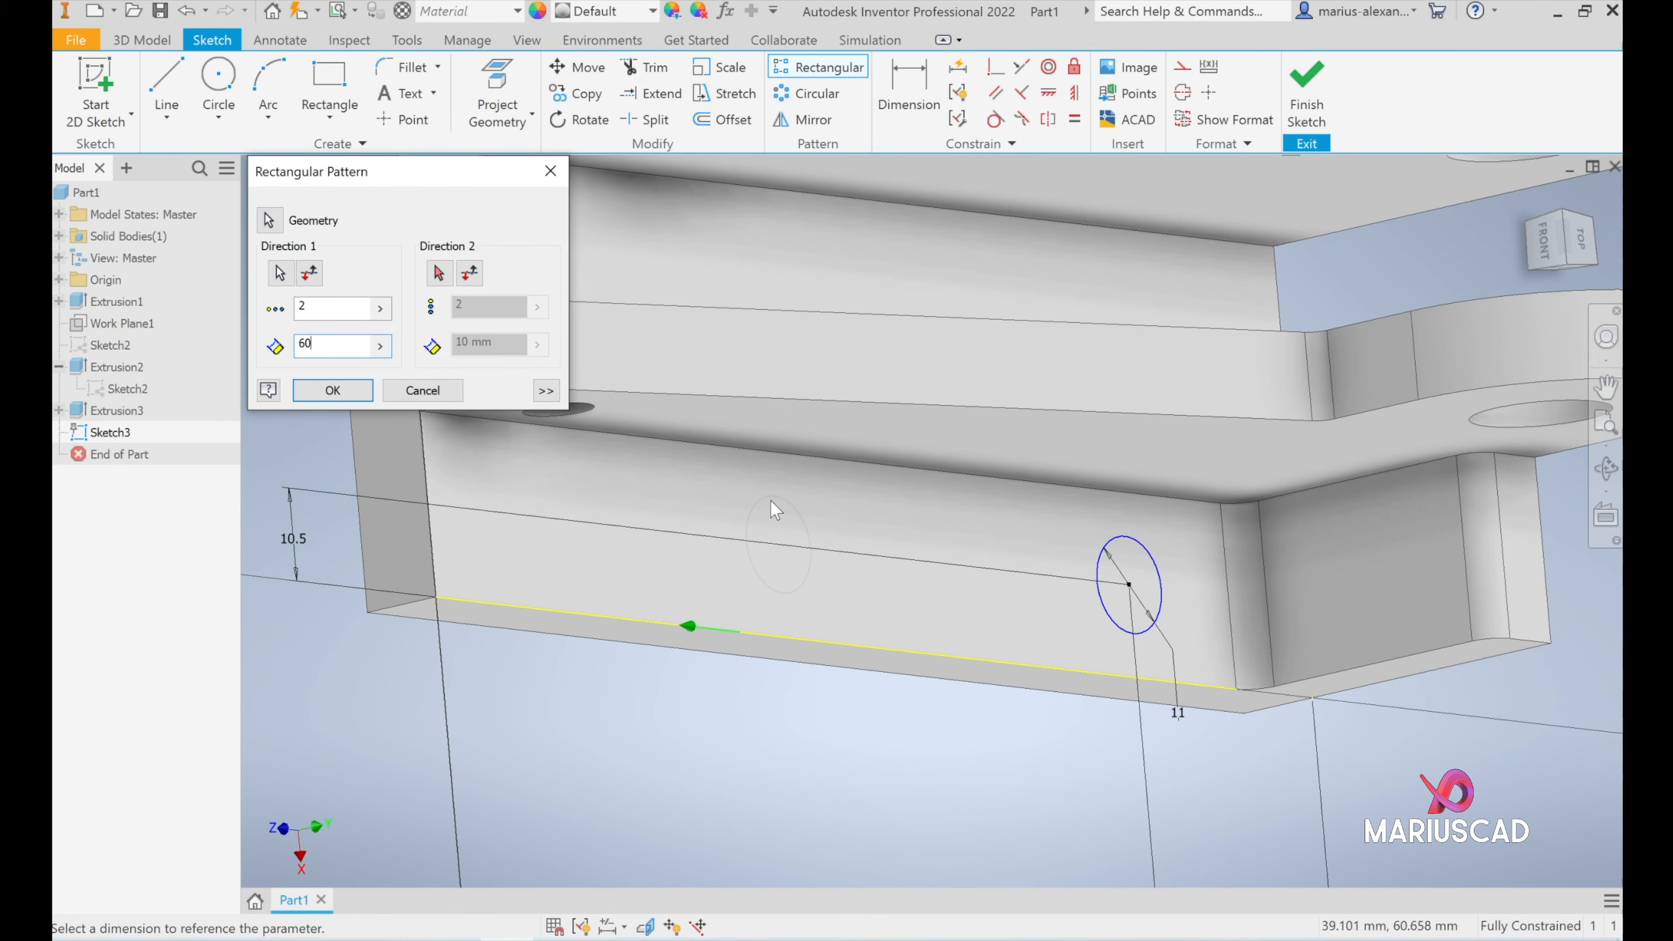
{"action": "scroll", "coordinate": [822, 522], "scroll_direction": "down", "scroll_amount": 5}
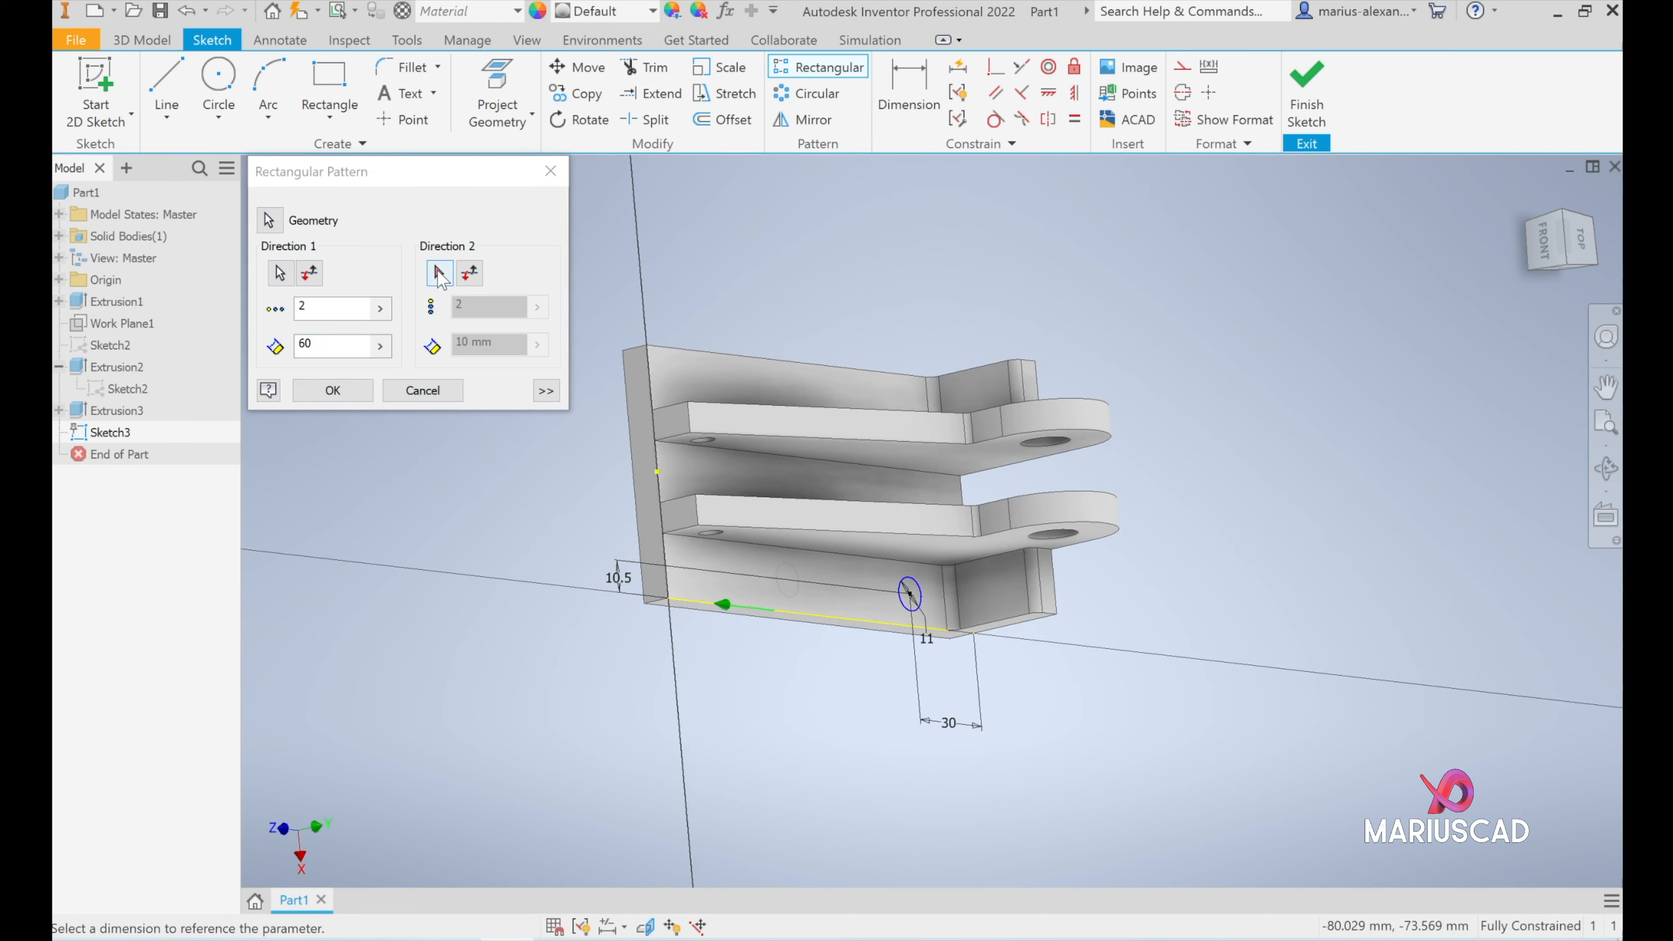
- Use the base's short back edge as the pattern's second direction, pointing across the base towards the opposite side
{"action": "left_click", "coordinate": [439, 272]}
{"action": "scroll", "coordinate": [968, 616], "scroll_direction": "up", "scroll_amount": 5}
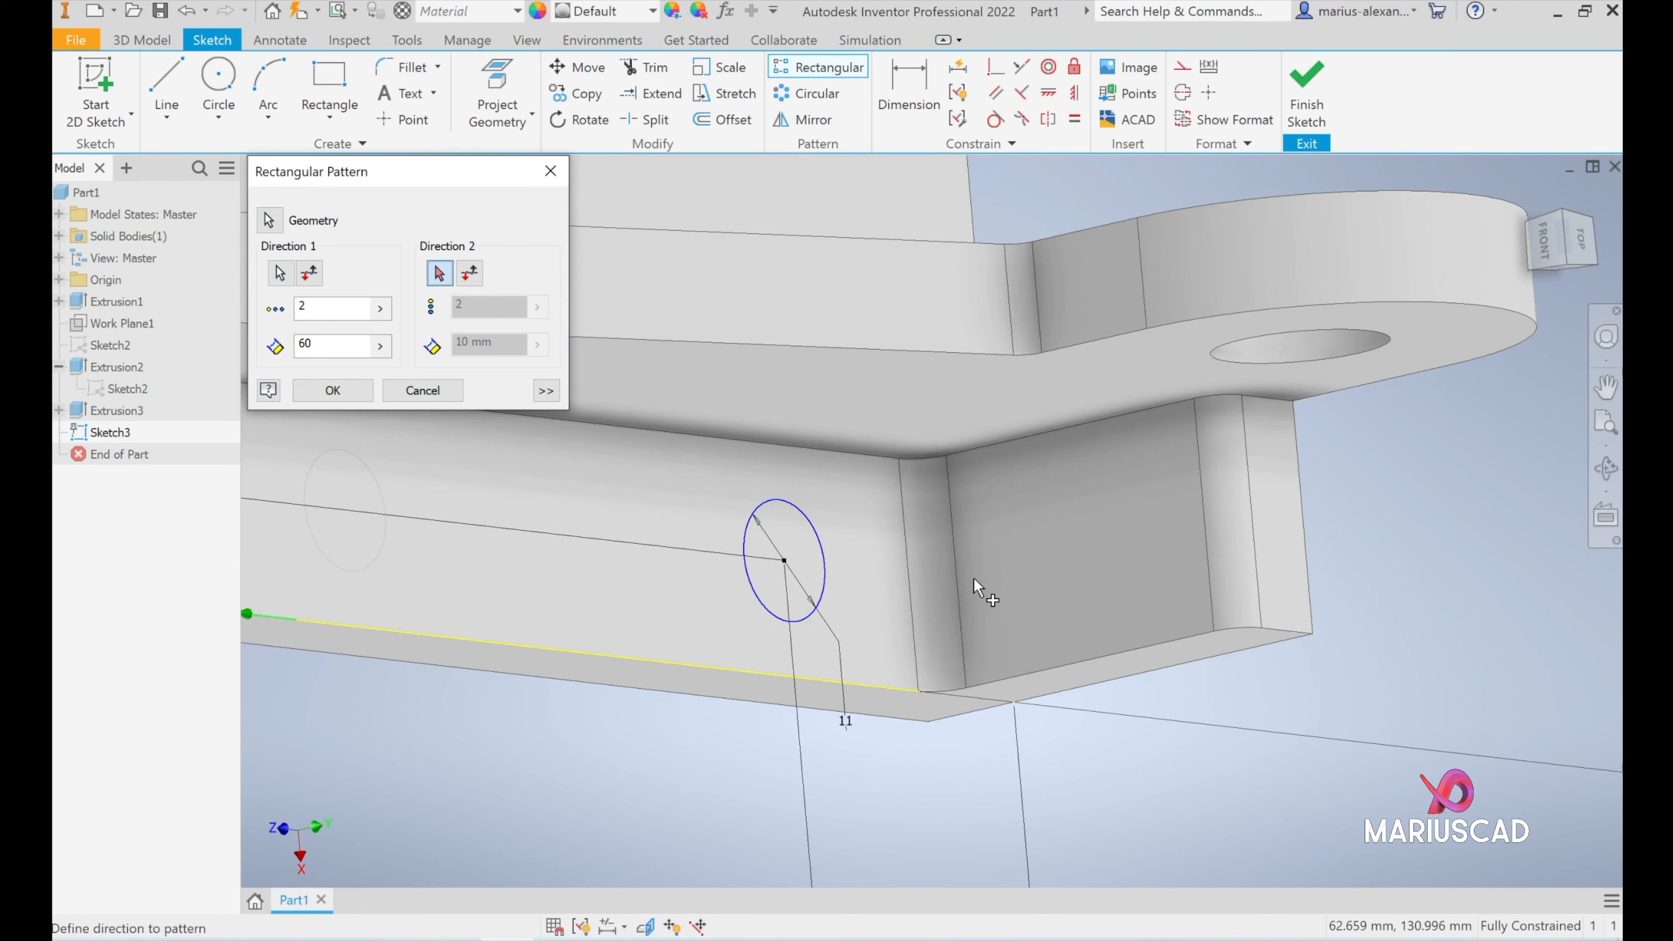
{"action": "scroll", "coordinate": [978, 585], "scroll_direction": "down", "scroll_amount": 5}
{"action": "middle_click_drag", "start_coordinate": [986, 590], "coordinate": [817, 593], "text": "shift"}
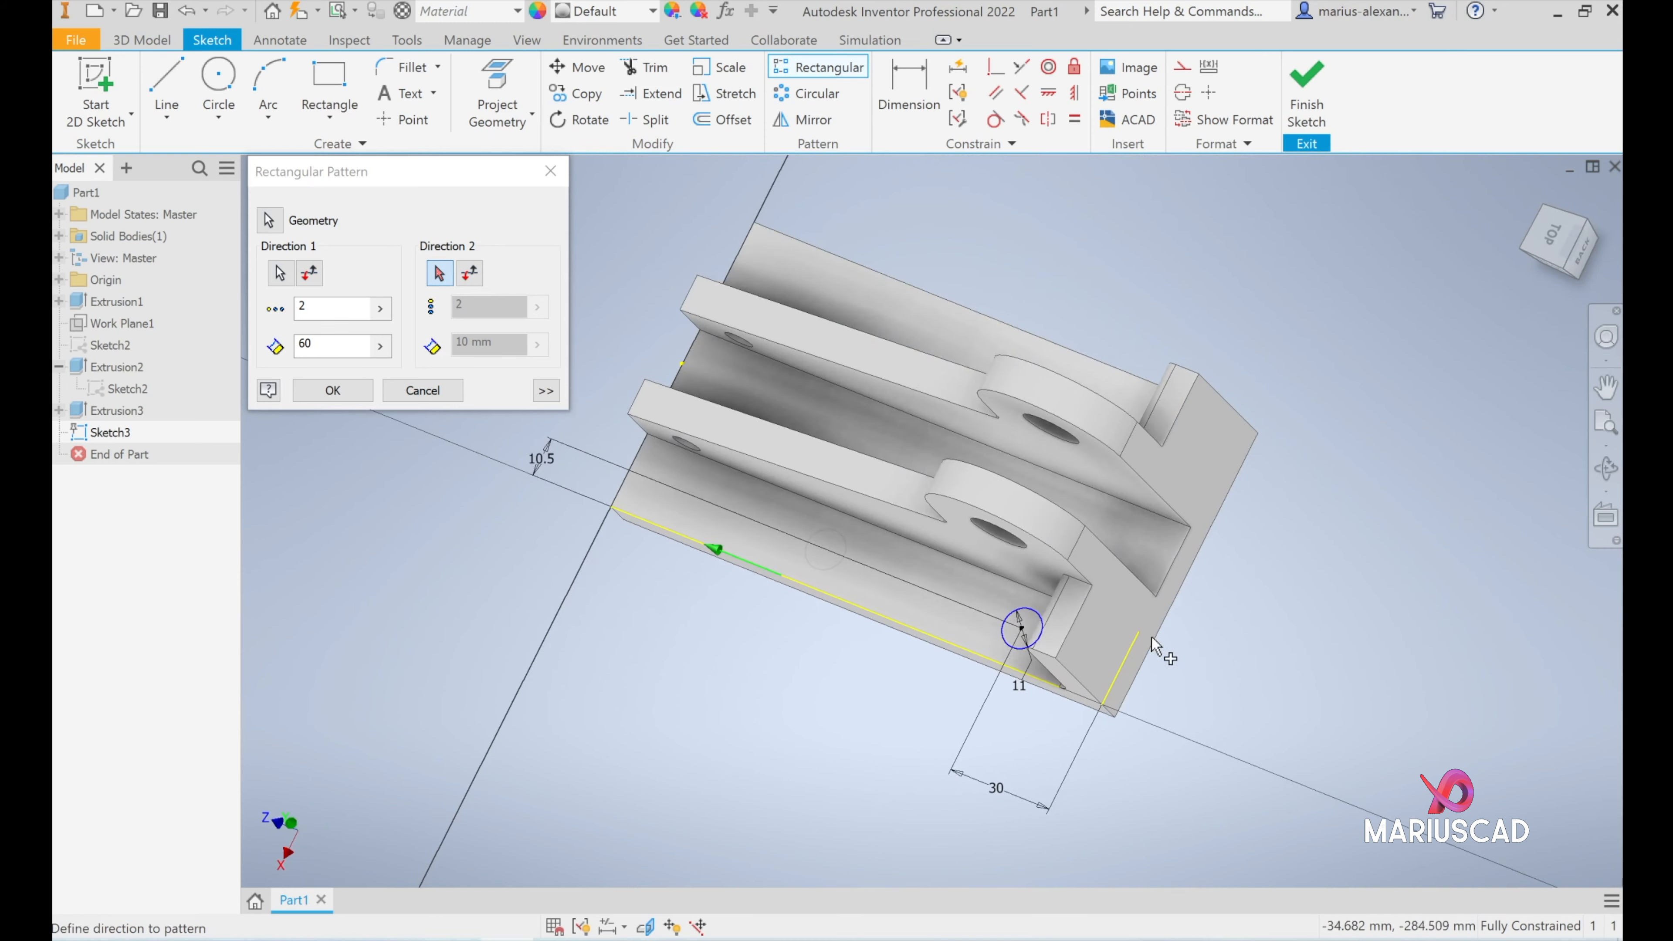
{"action": "left_click", "coordinate": [1126, 664]}
{"action": "middle_click_drag", "start_coordinate": [1025, 677], "coordinate": [1168, 725], "text": "shift"}
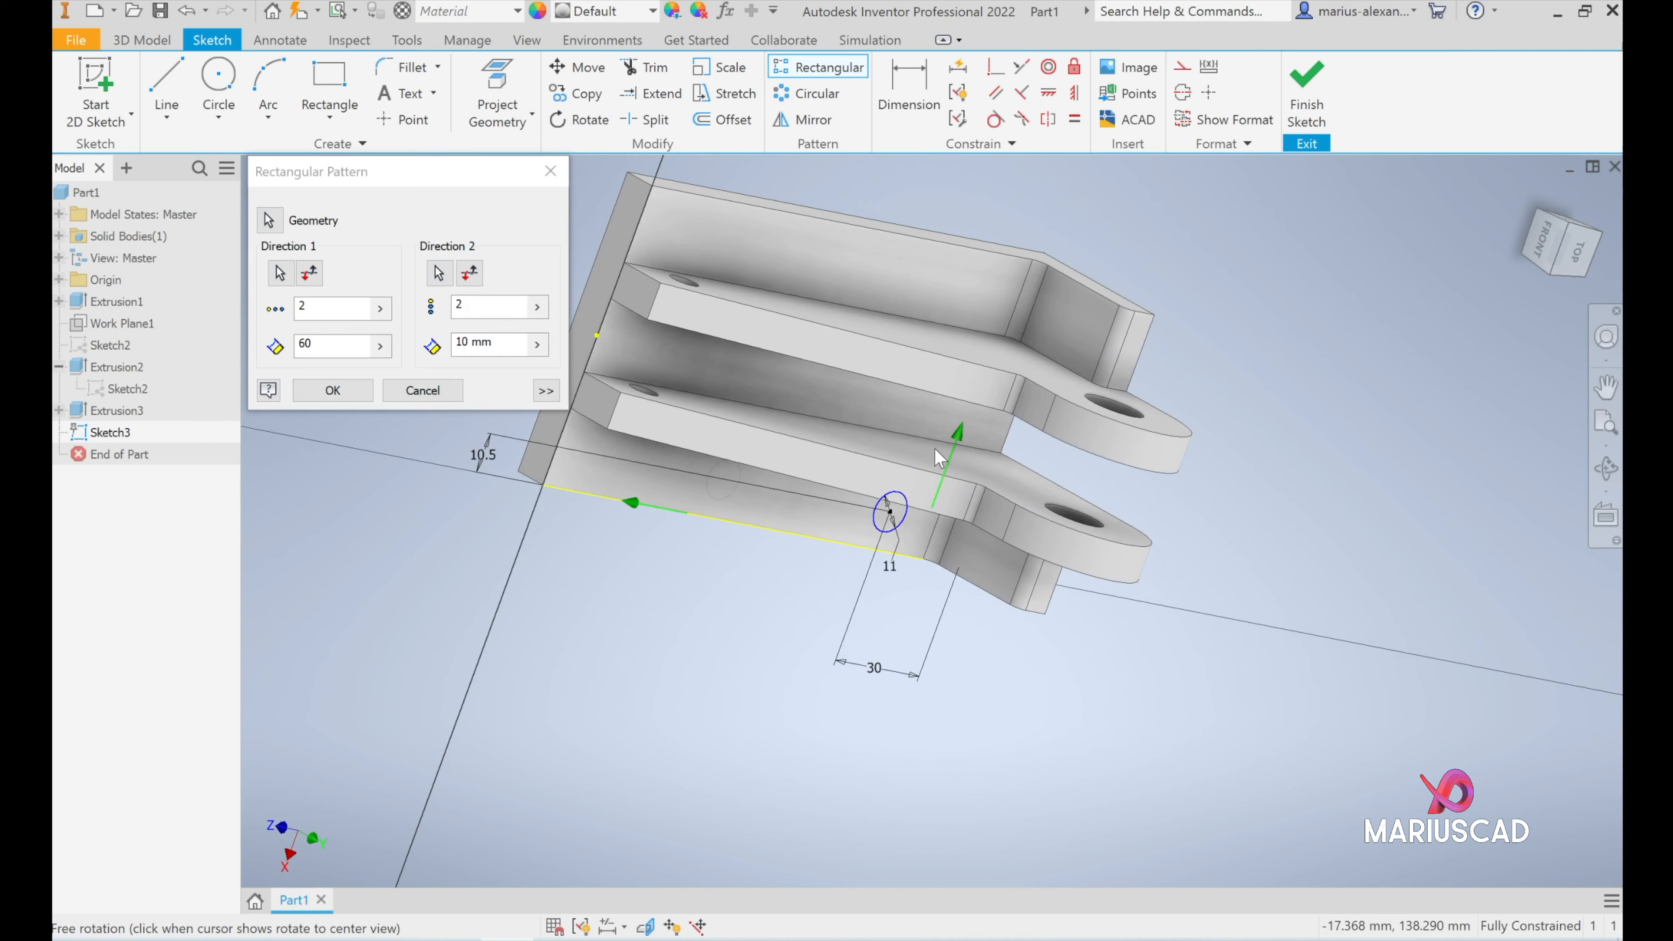
{"action": "left_click", "coordinate": [469, 275]}
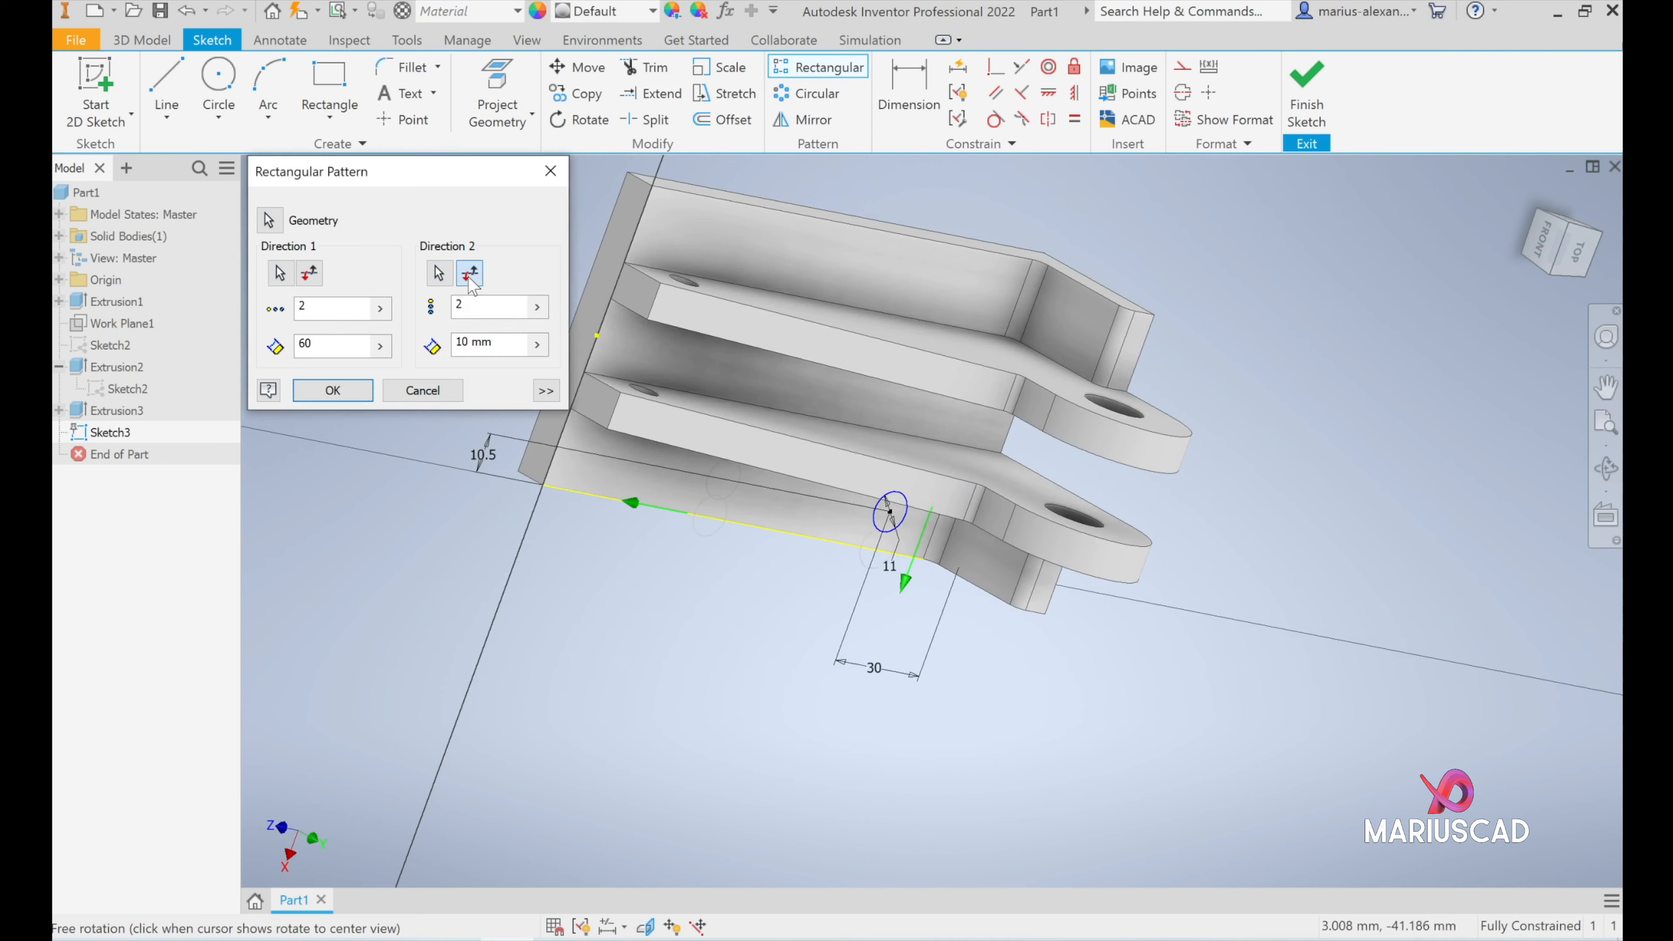
{"action": "left_click", "coordinate": [473, 274]}
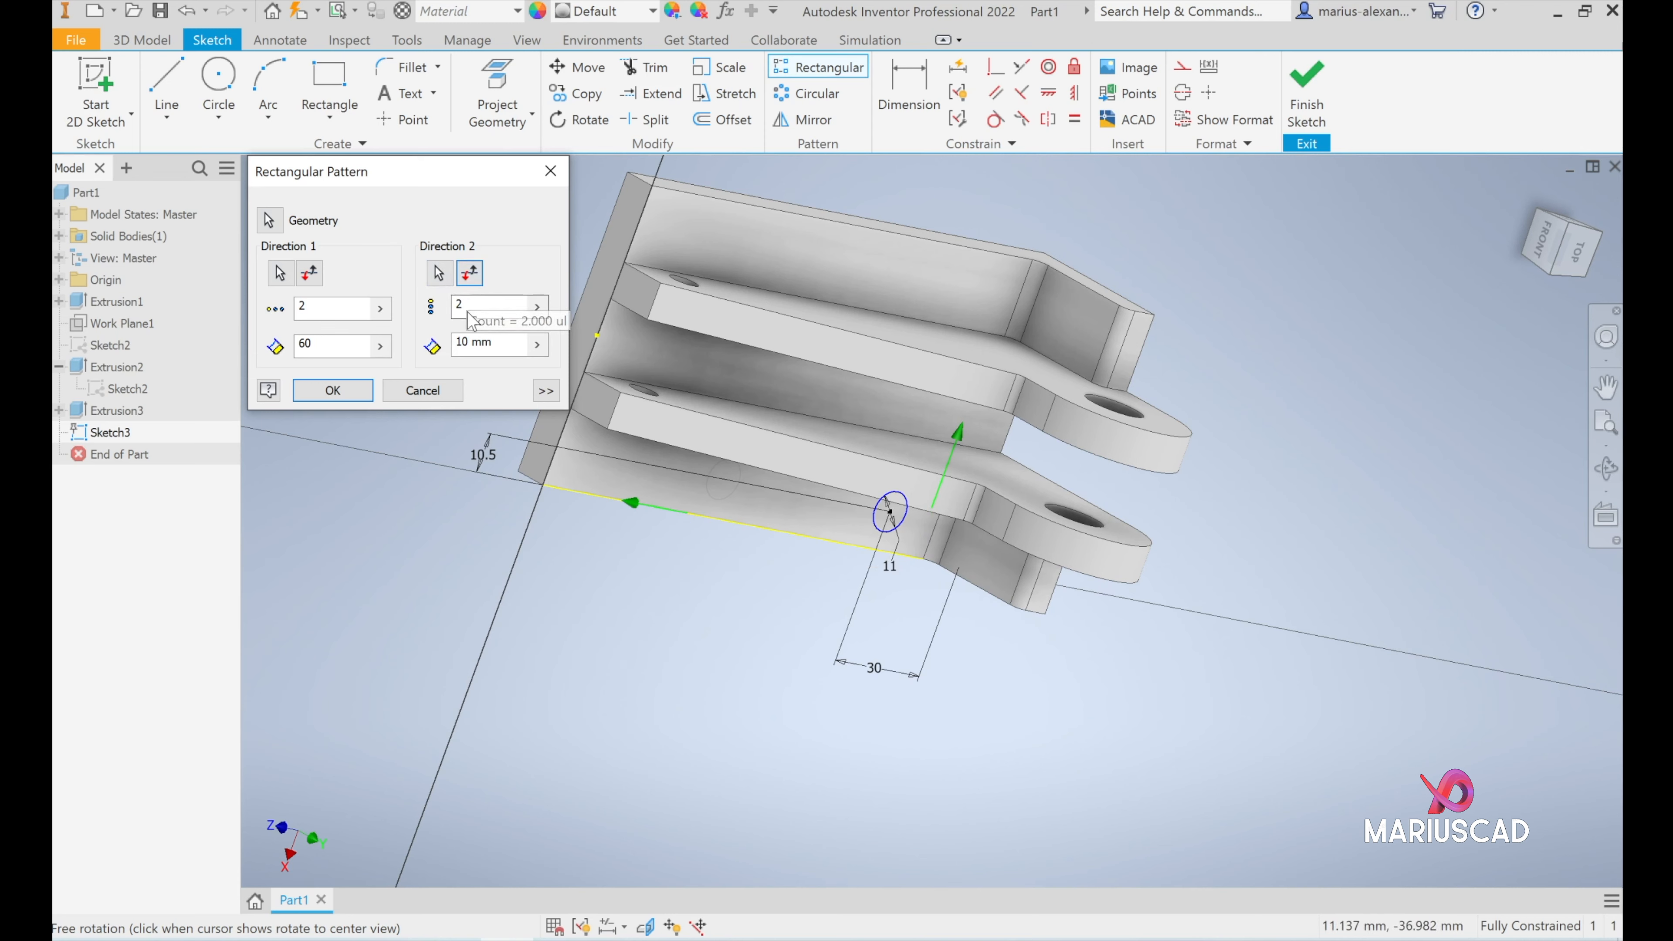
- Set the second-direction spacing to 82-21 mm and create the pattern of circles
{"action": "left_click_drag", "start_coordinate": [498, 343], "coordinate": [420, 336]}
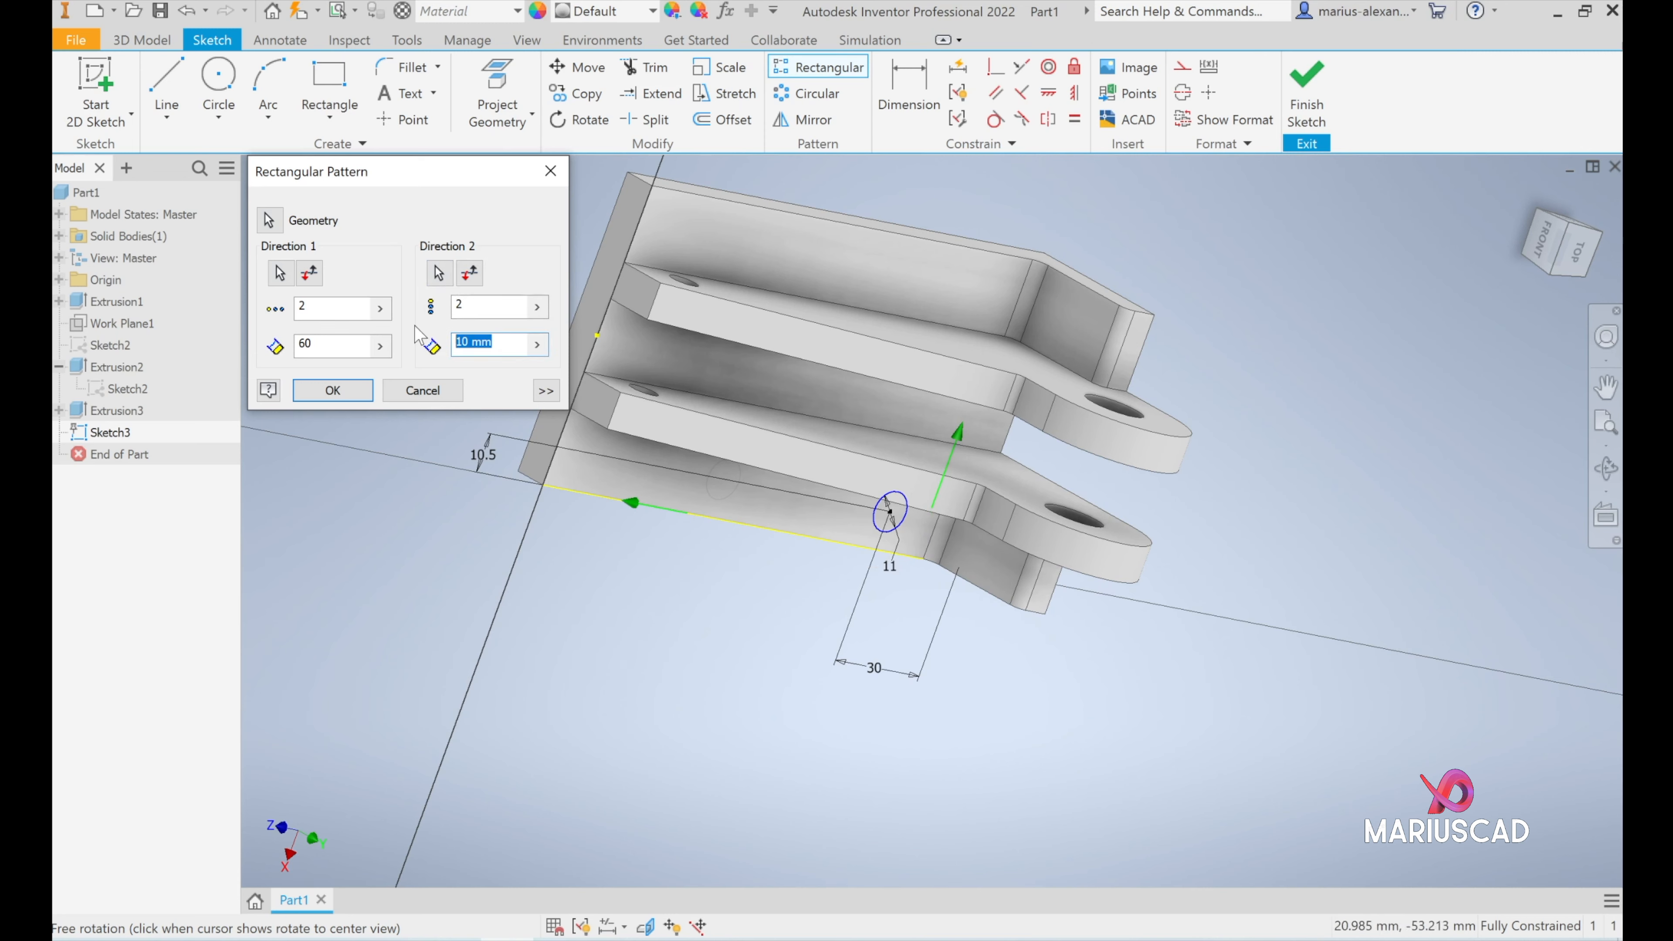
{"action": "type", "text": "82-21"}
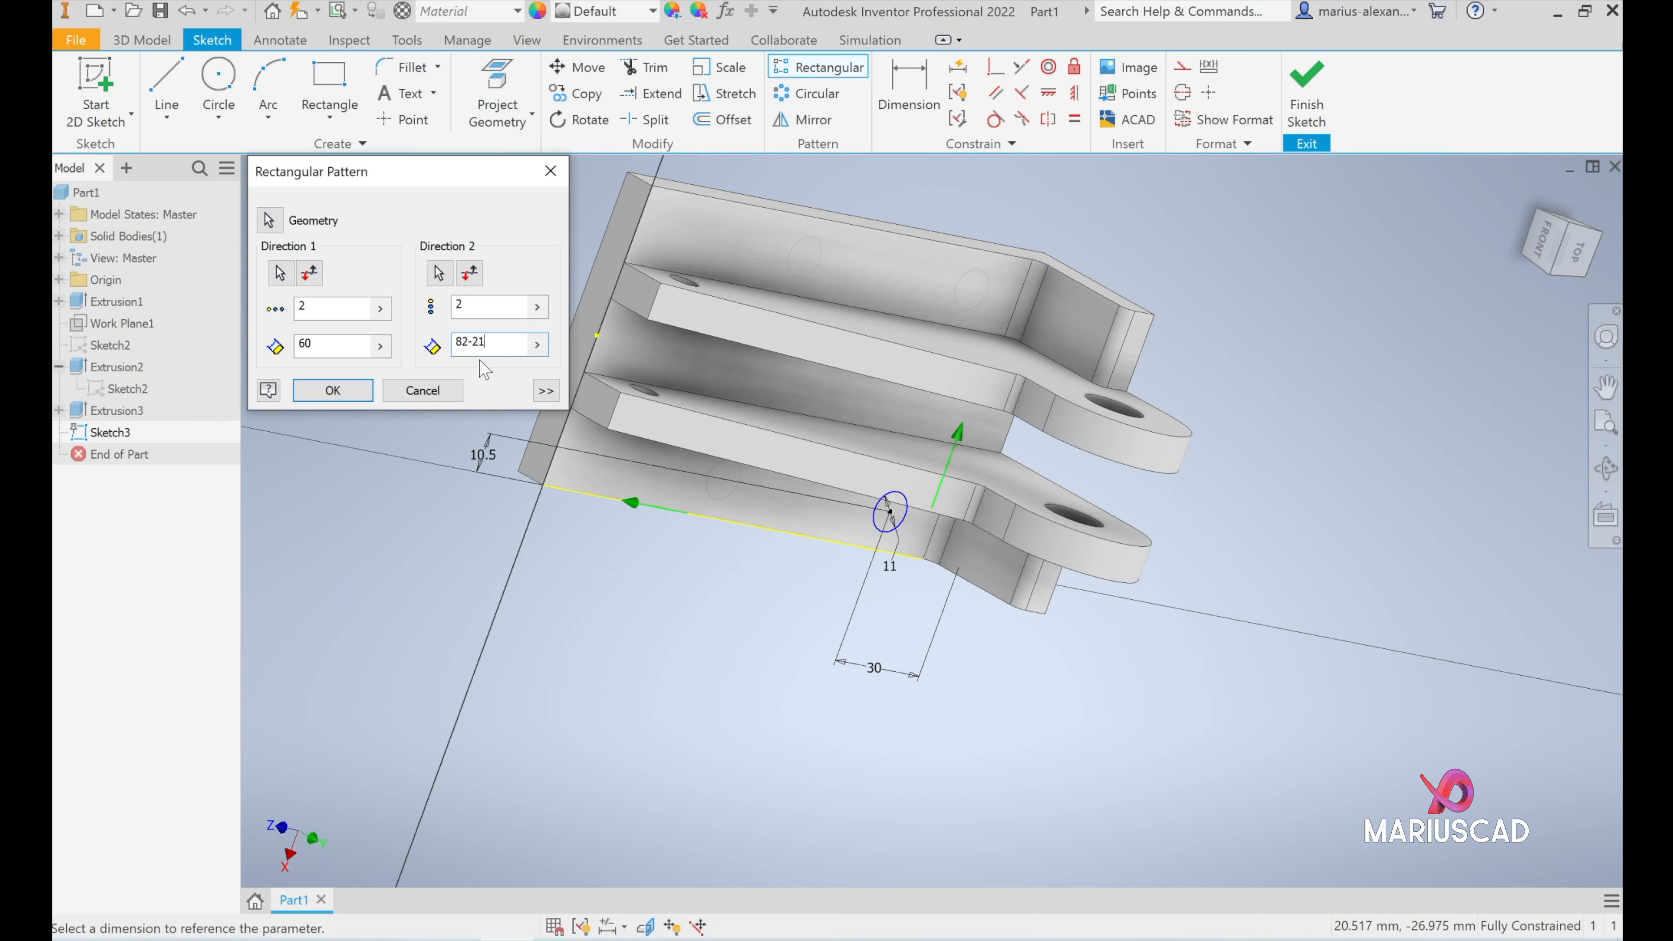
{"action": "left_click", "coordinate": [344, 387]}
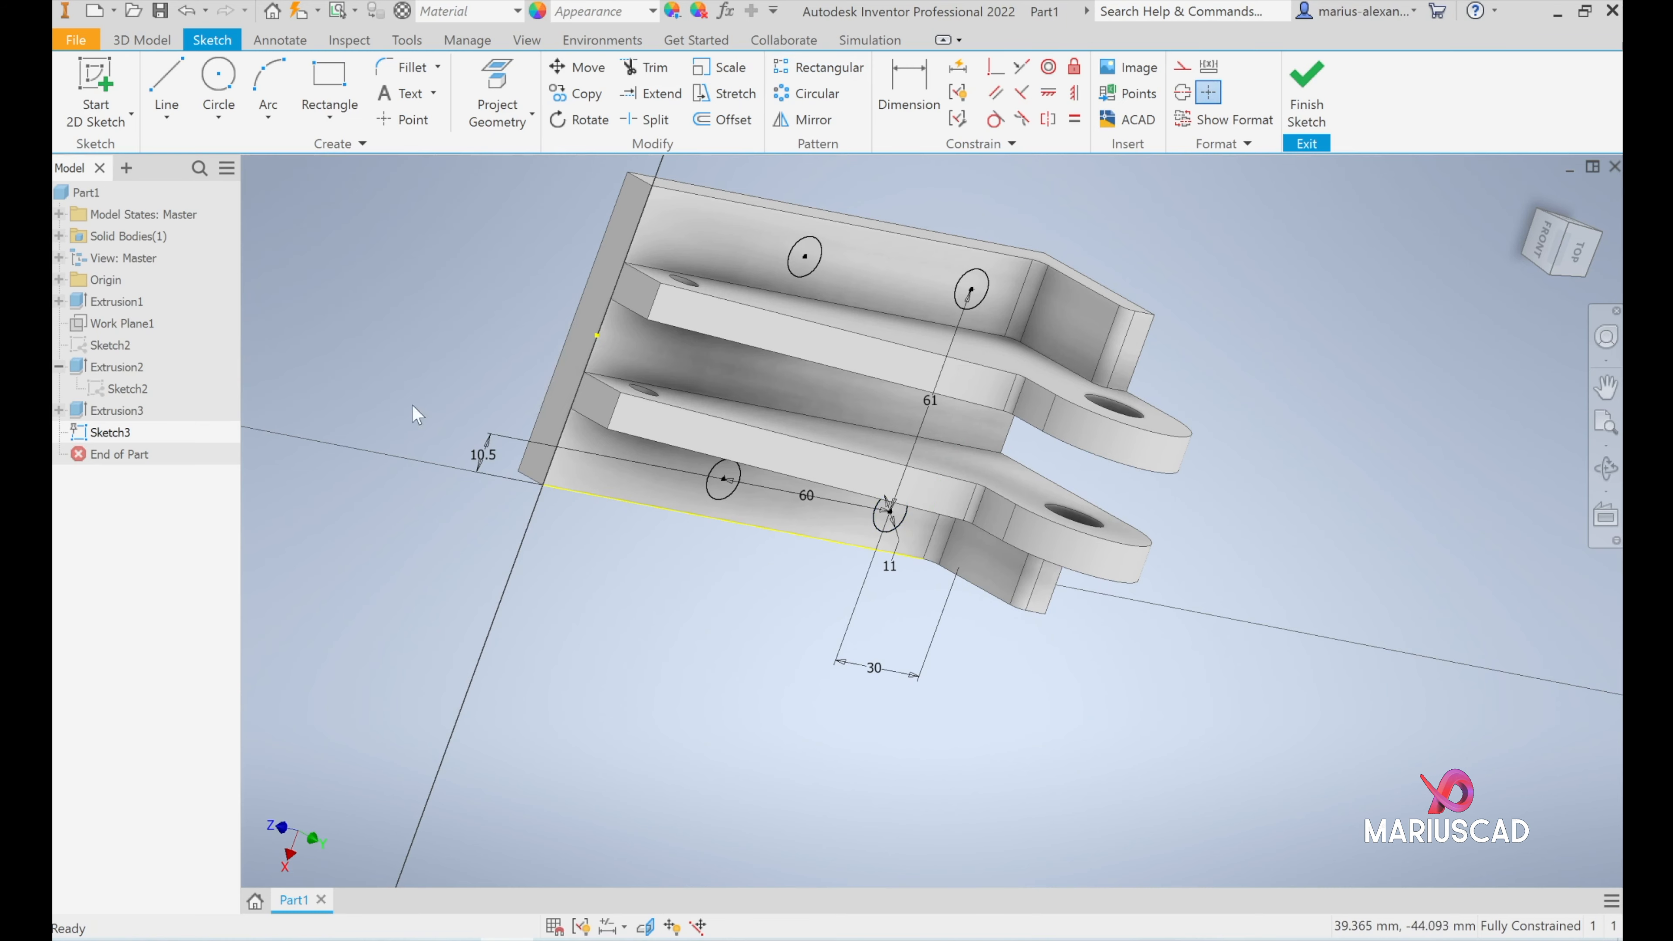
- Finish the hole sketch and start an extrusion using all four 11 mm circles on the base as profiles
{"action": "middle_click_drag", "start_coordinate": [1073, 521], "coordinate": [1227, 443], "text": "shift"}
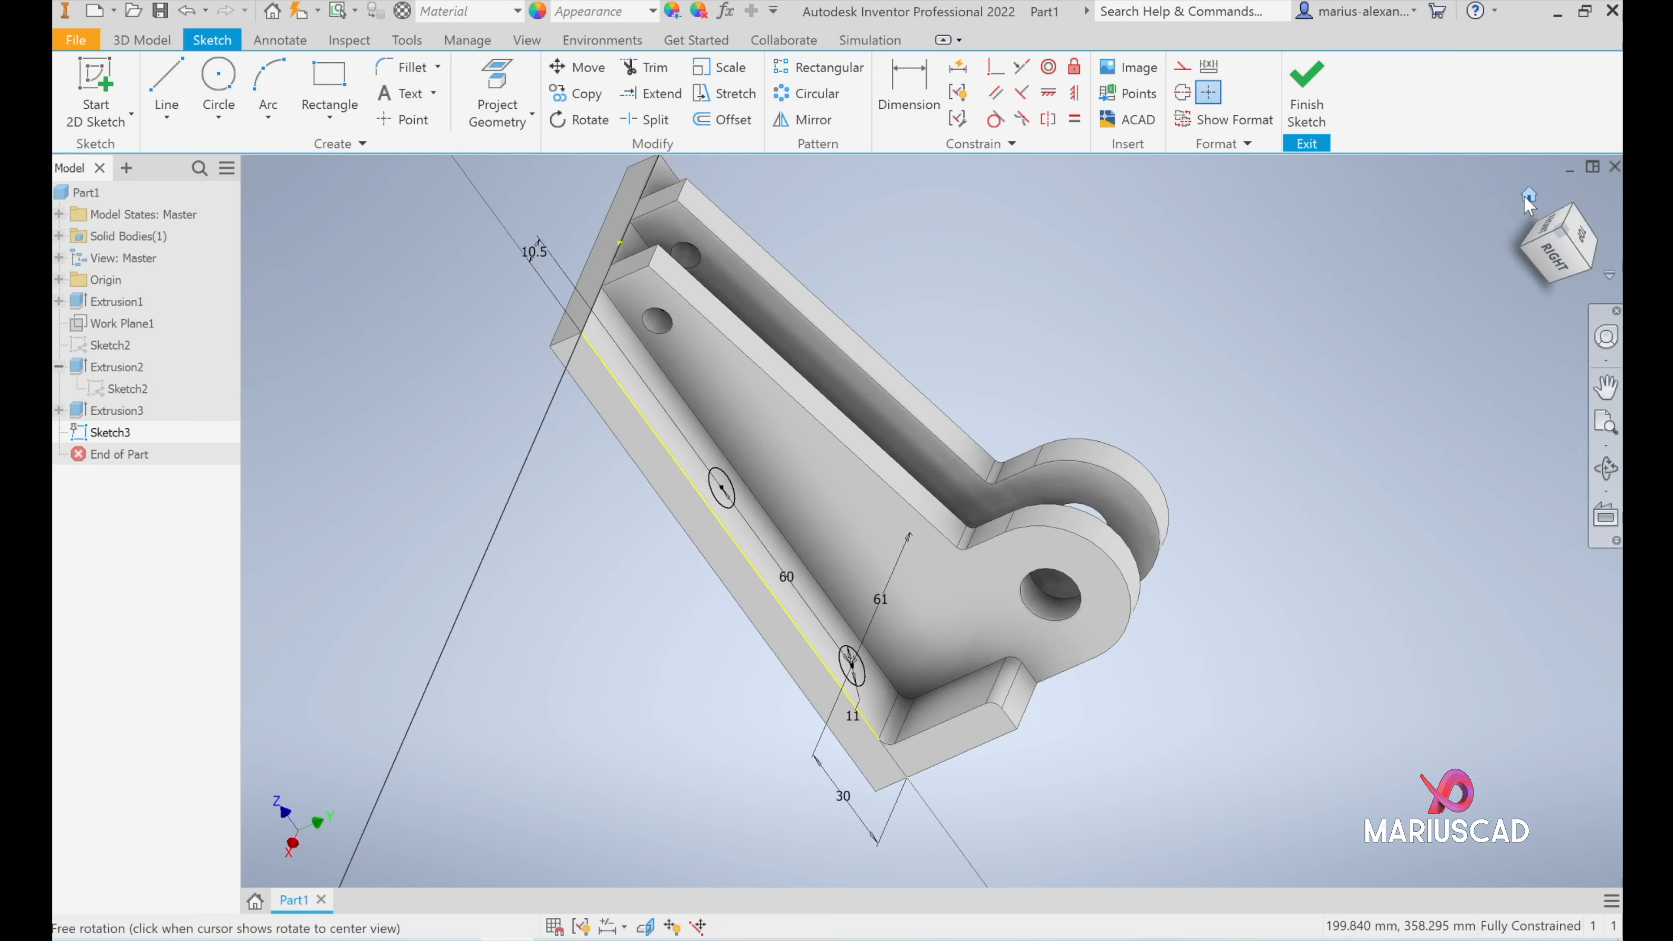
{"action": "left_click", "coordinate": [1529, 196]}
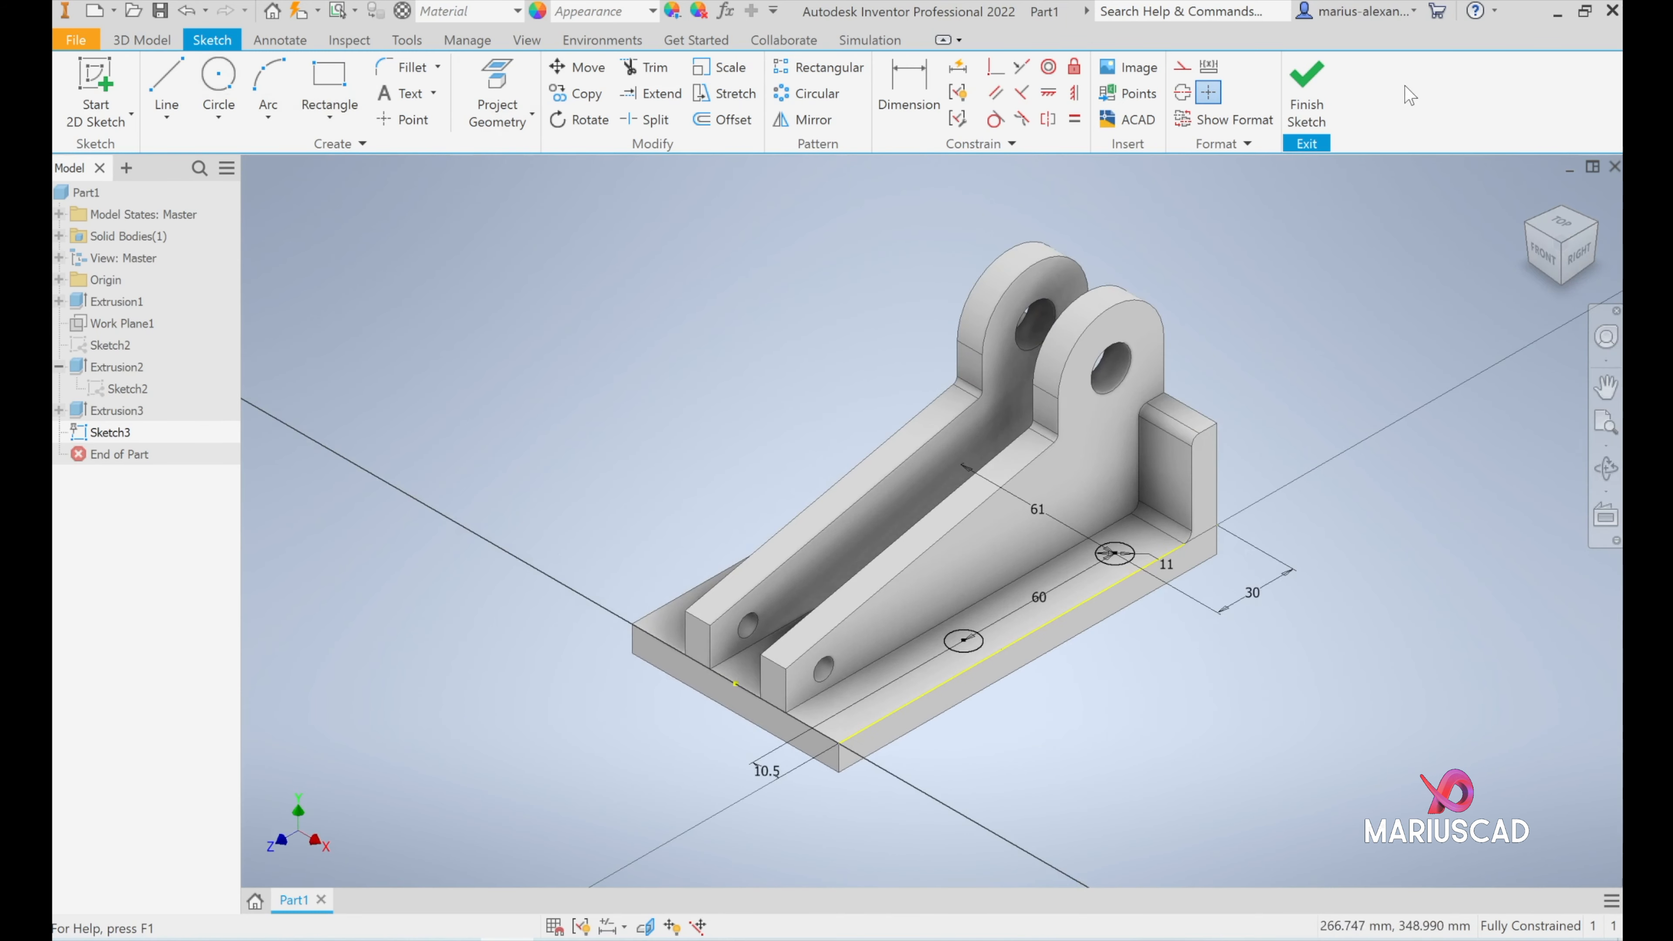
{"action": "left_click", "coordinate": [1306, 92]}
{"action": "left_click", "coordinate": [167, 86]}
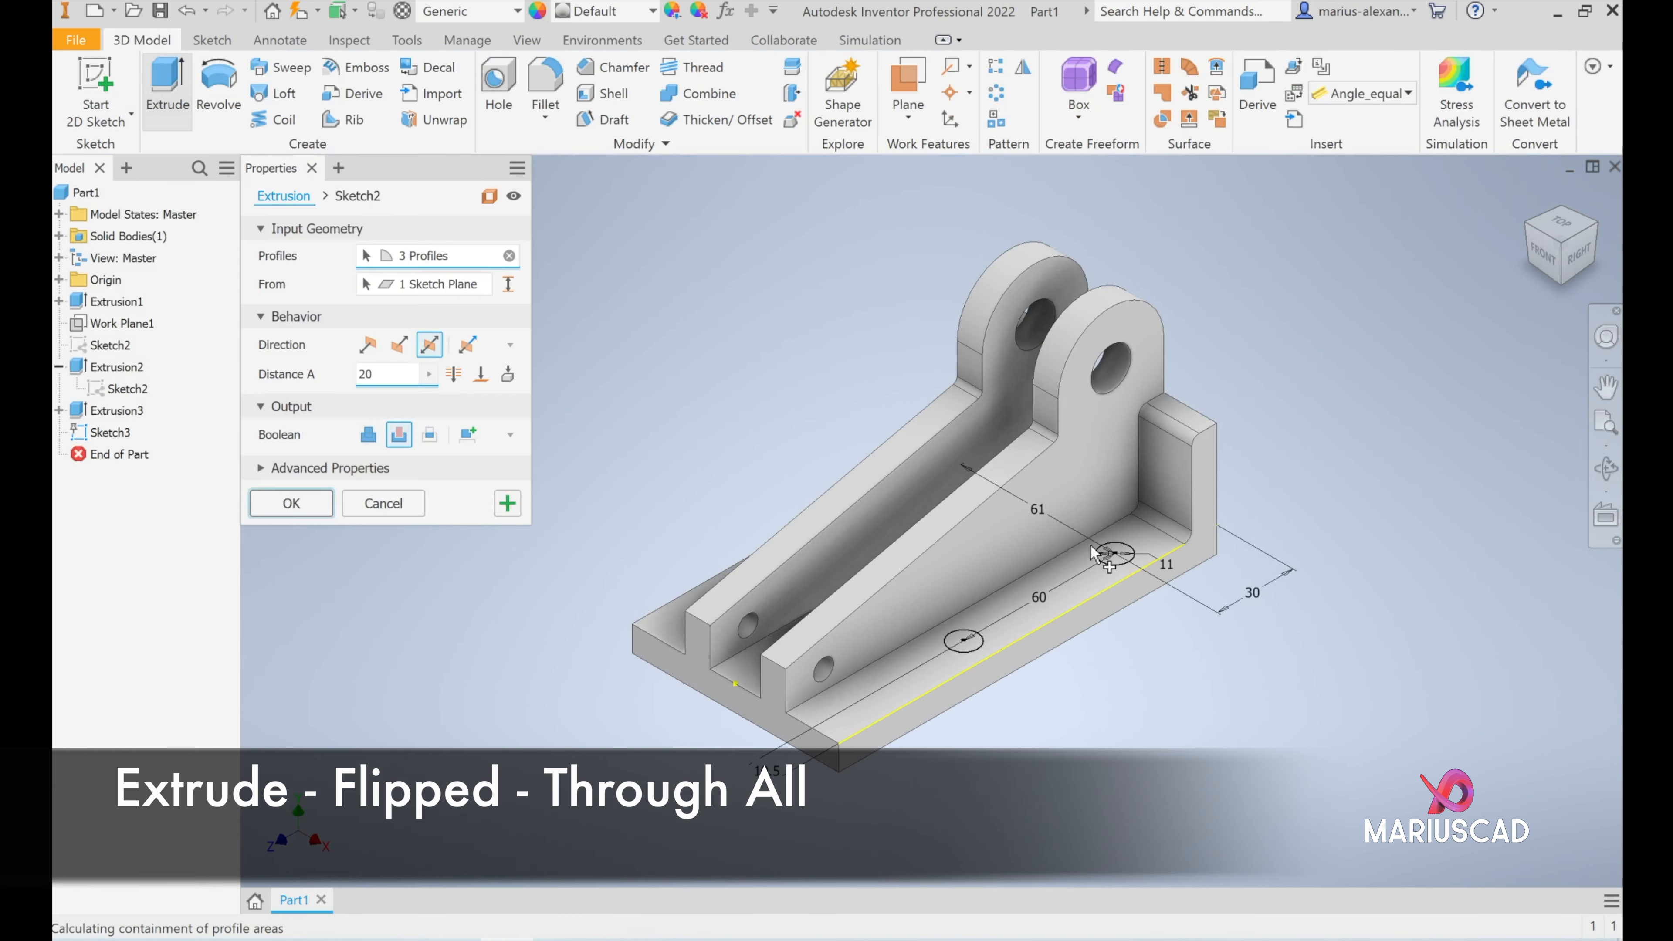
{"action": "left_click", "coordinate": [965, 639]}
{"action": "middle_click_drag", "start_coordinate": [677, 658], "coordinate": [824, 684]}
{"action": "middle_click_drag", "start_coordinate": [658, 454], "coordinate": [796, 455], "text": "shift"}
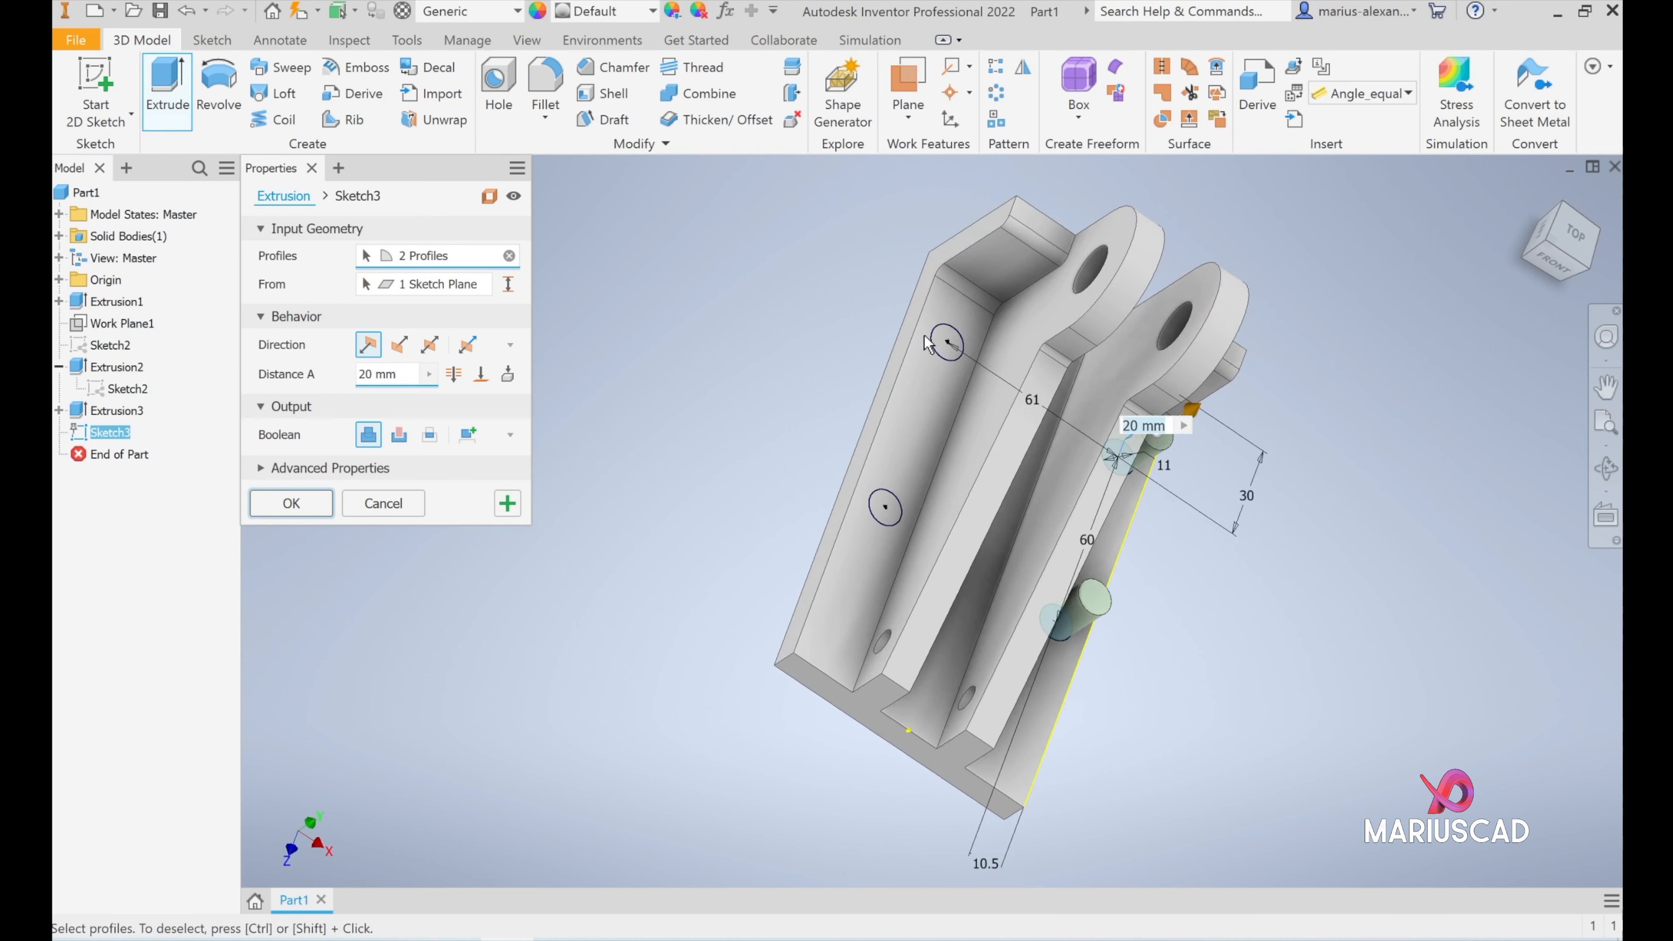
{"action": "left_click", "coordinate": [955, 343]}
{"action": "left_click", "coordinate": [886, 520]}
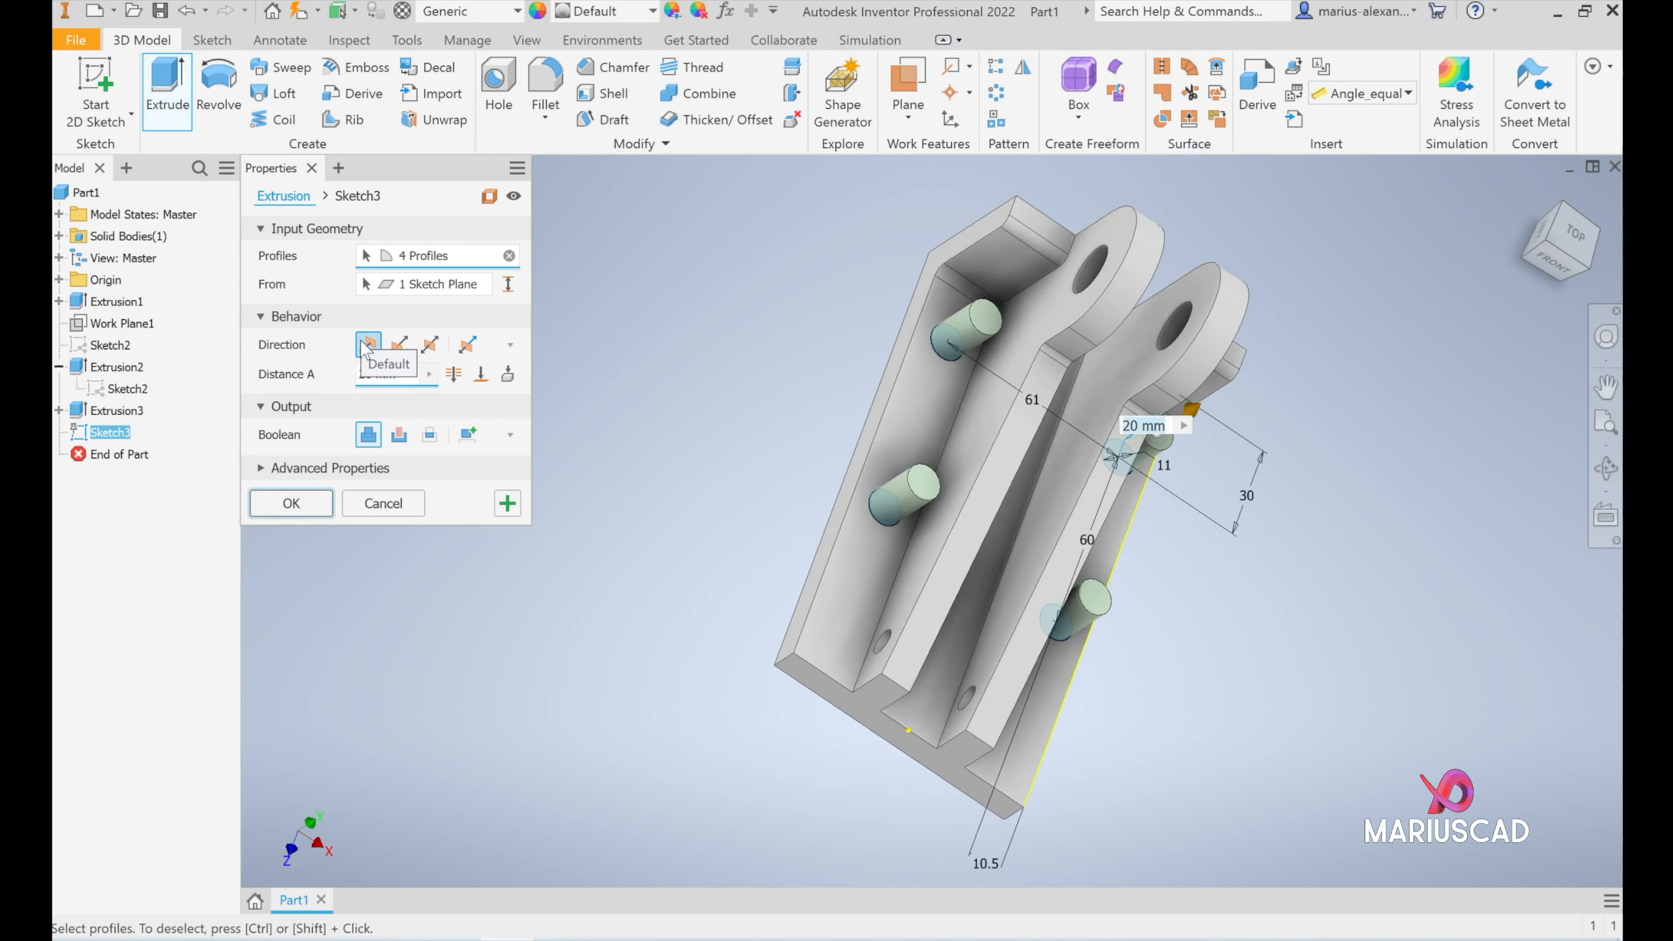
- Cut the four circles through the base plate, using the flipped direction and the Through All extent
{"action": "left_click", "coordinate": [399, 344]}
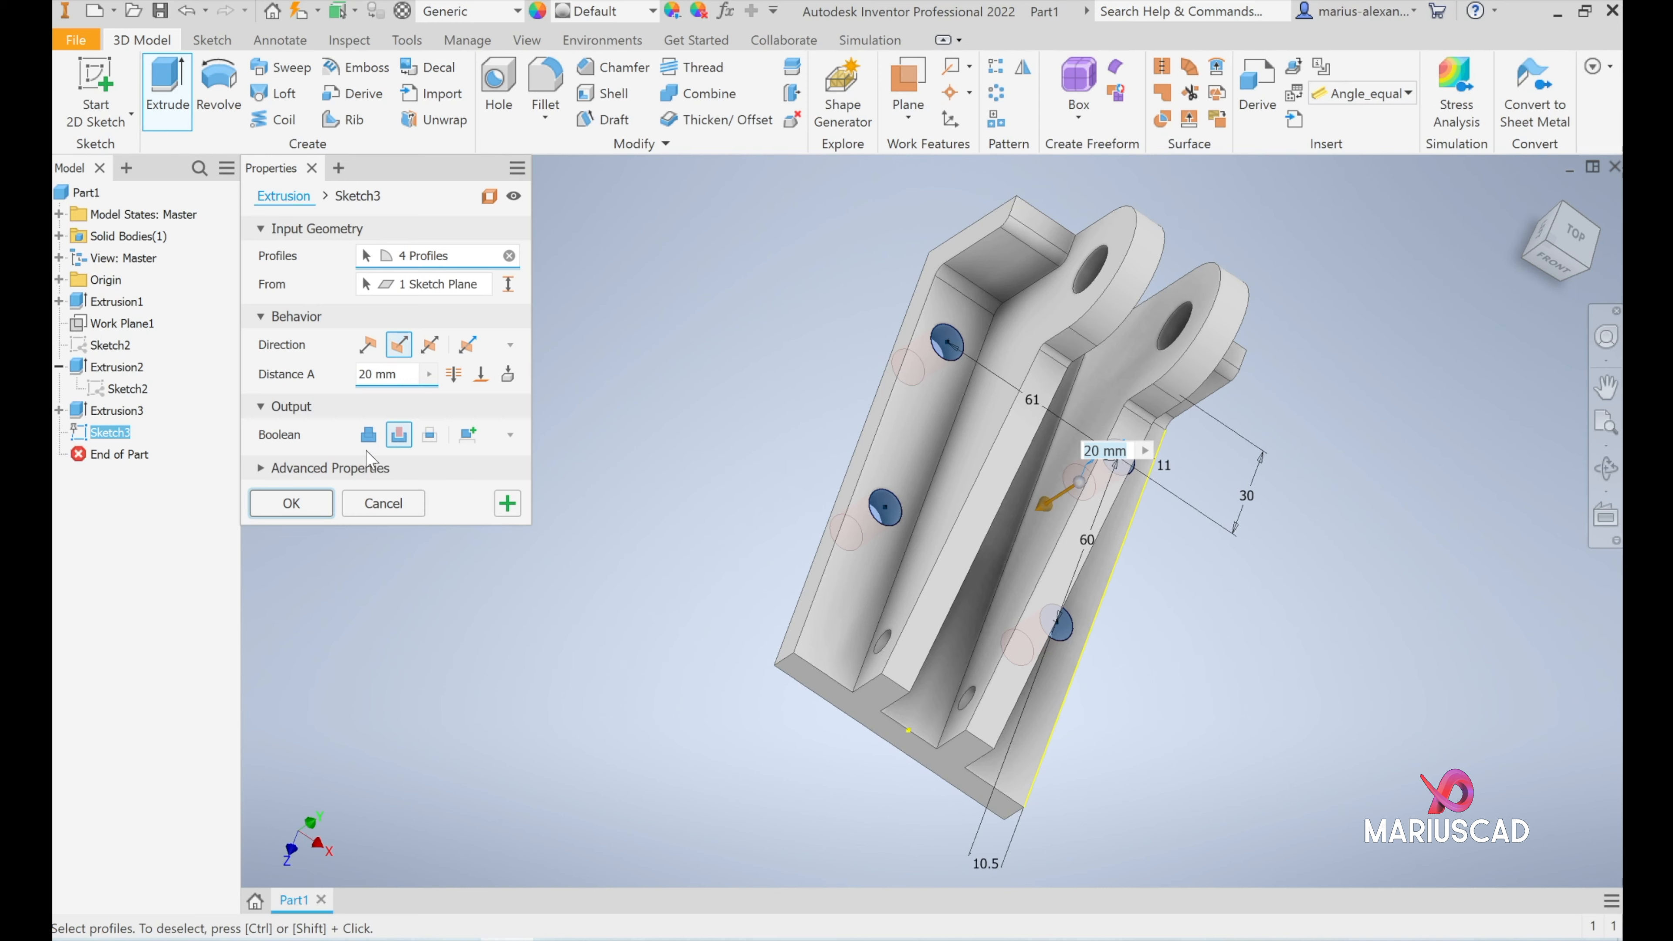
{"action": "left_click", "coordinate": [368, 344]}
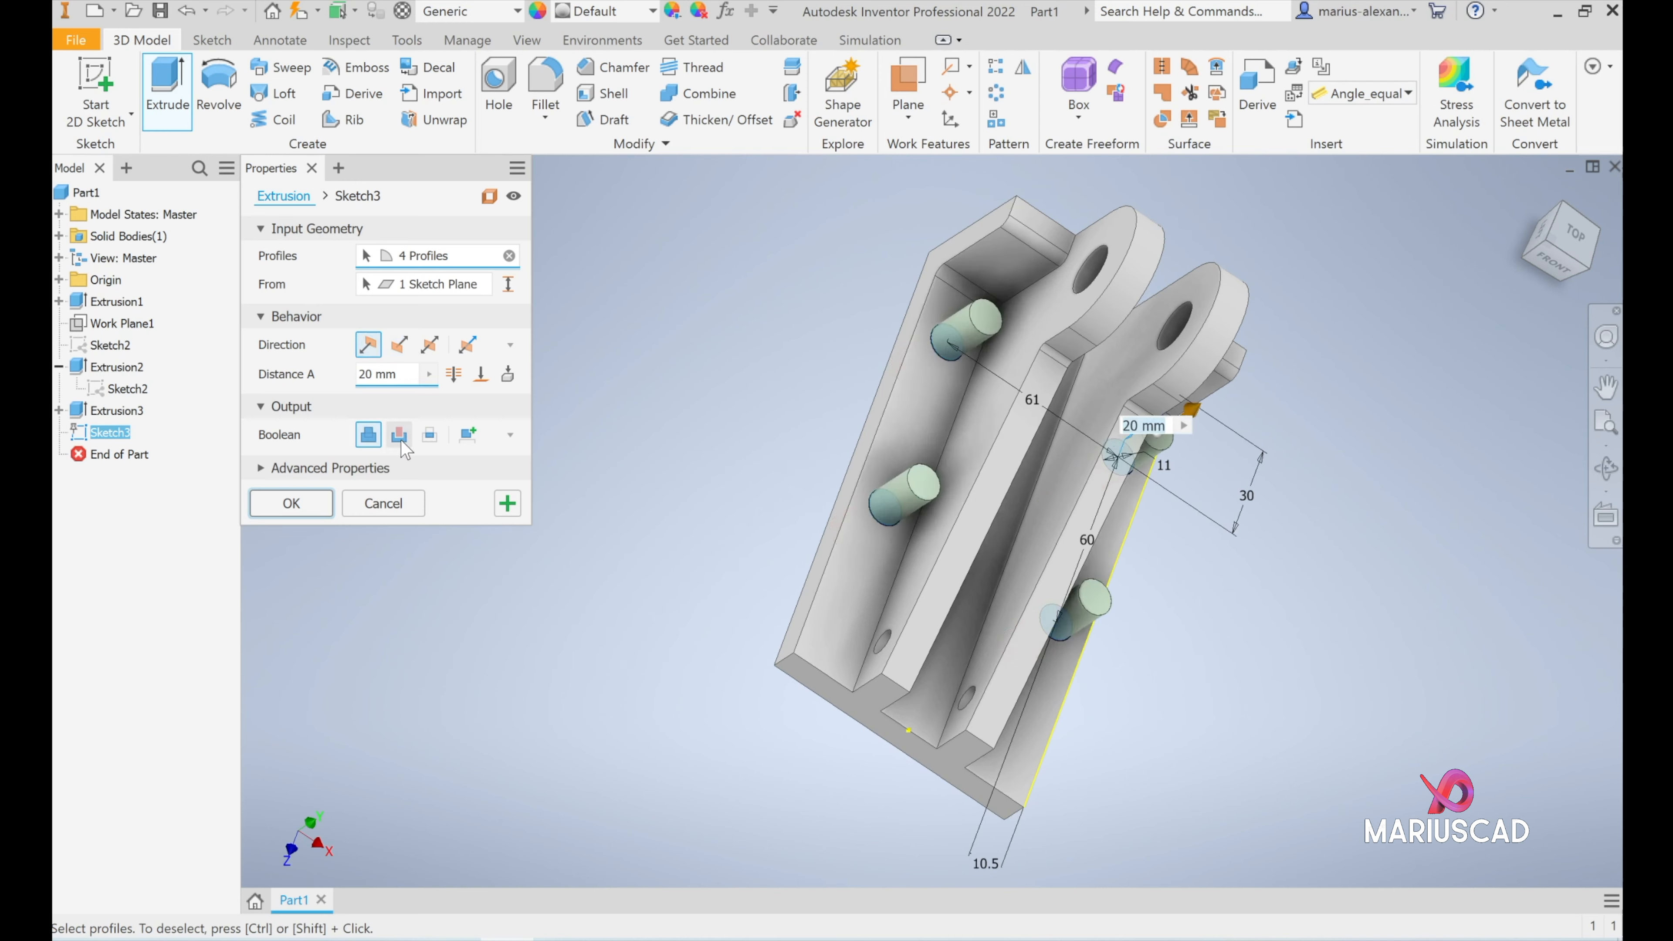
{"action": "left_click", "coordinate": [399, 344]}
{"action": "middle_click_drag", "start_coordinate": [736, 584], "coordinate": [909, 563], "text": "shift"}
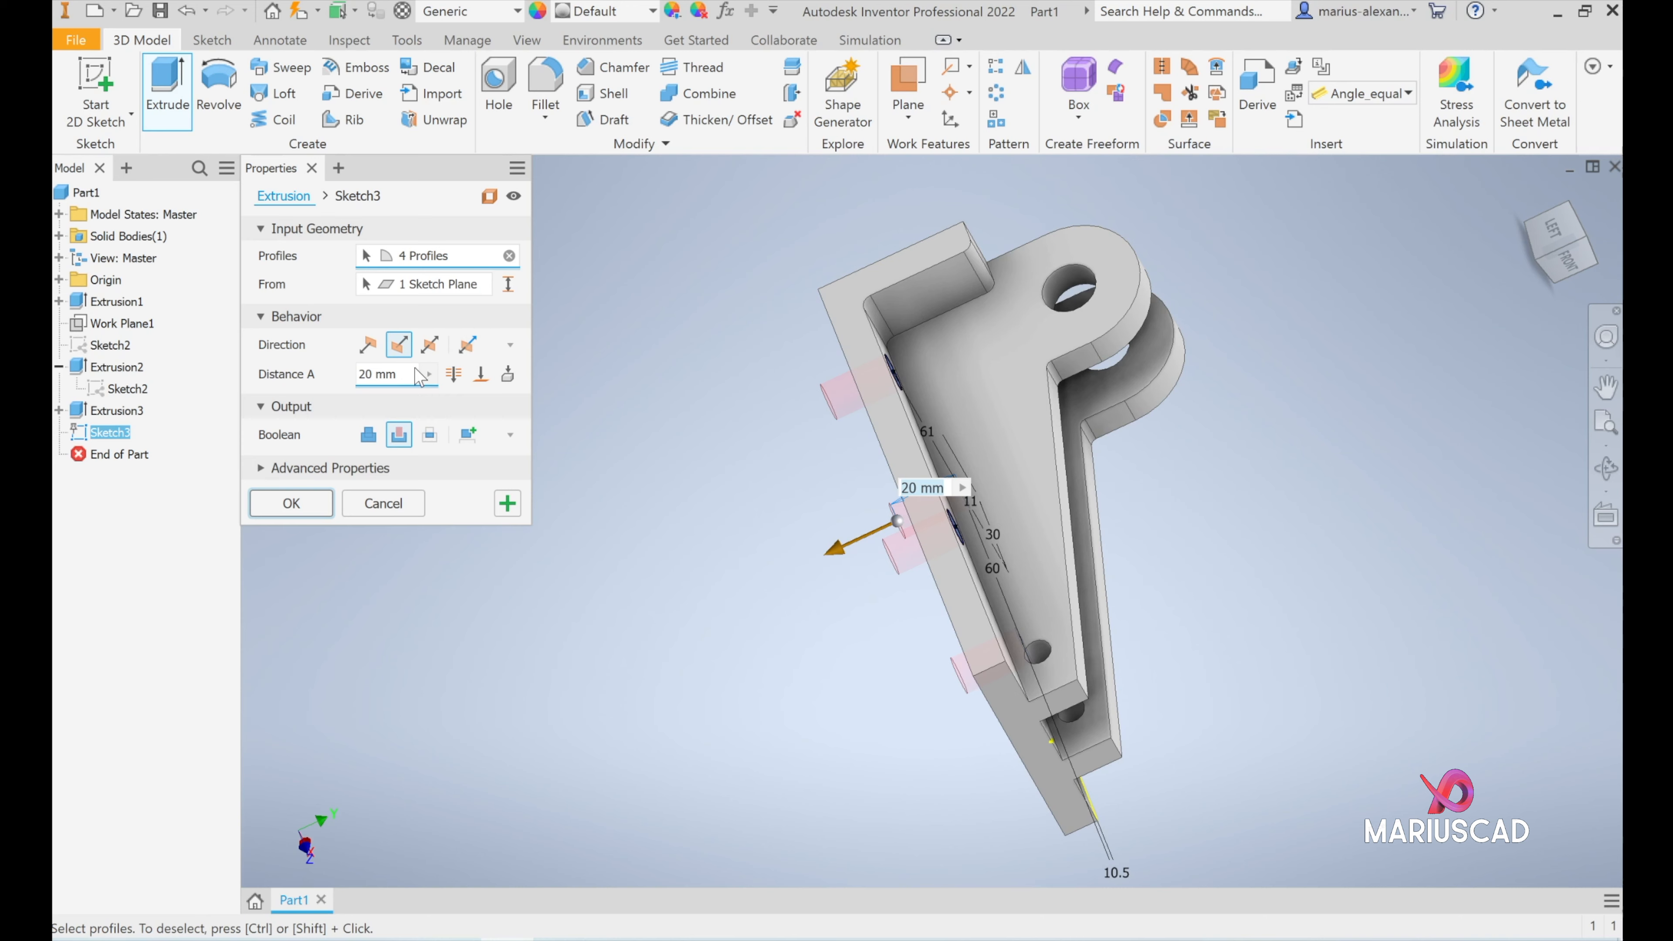
{"action": "left_click", "coordinate": [453, 374]}
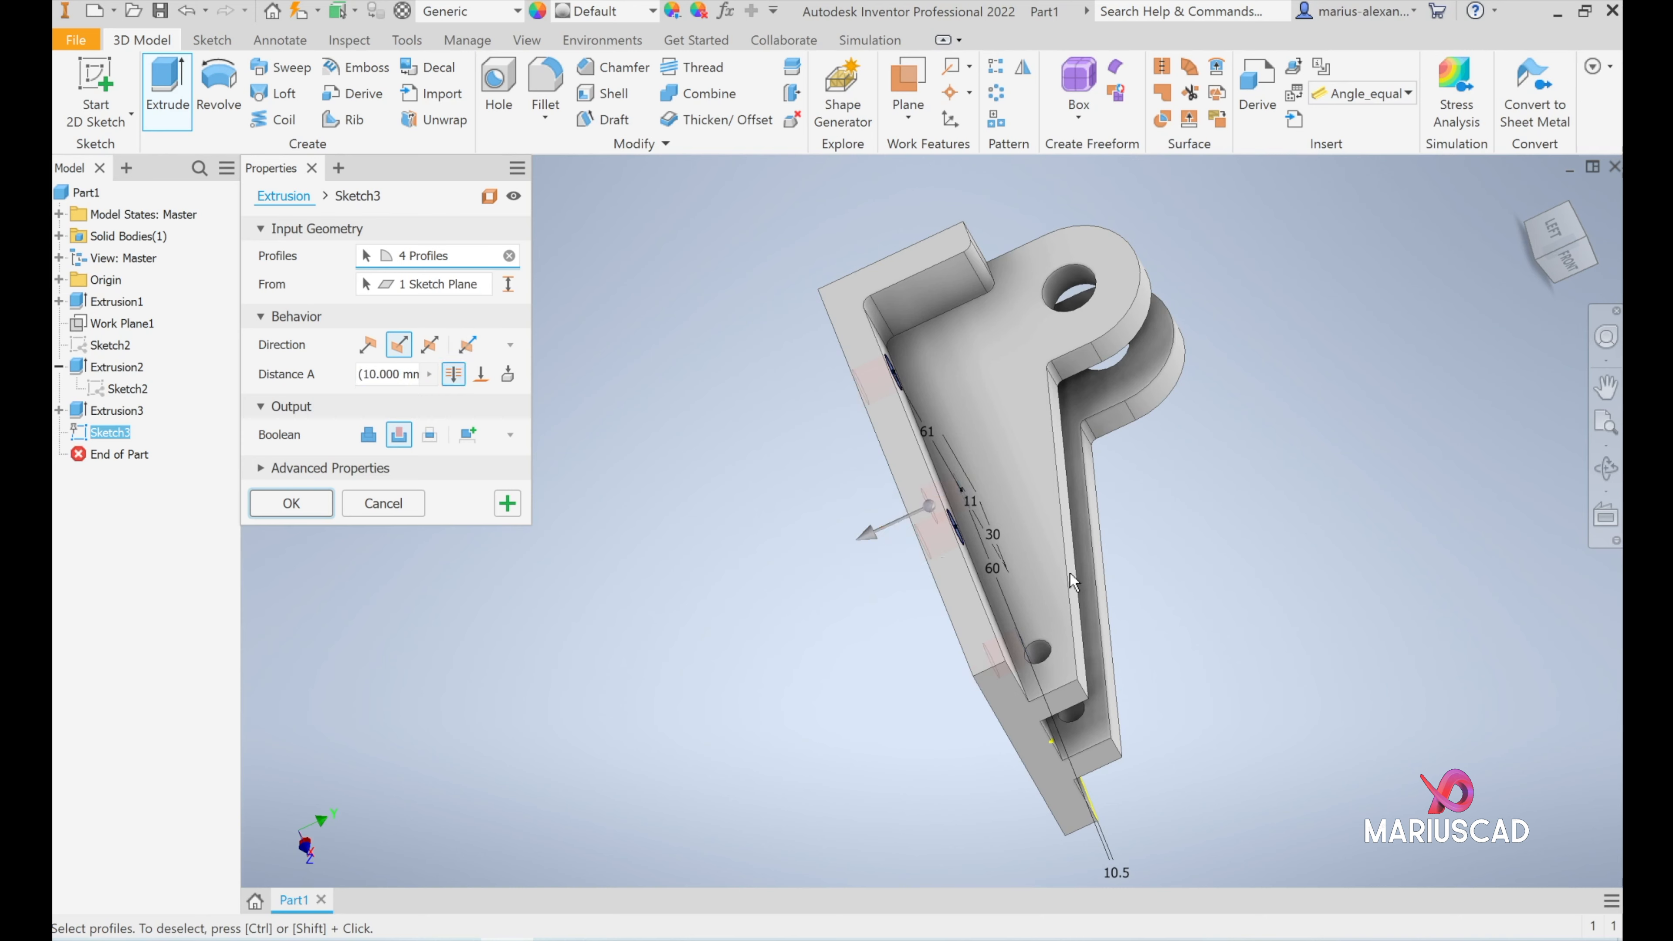
{"action": "middle_click_drag", "start_coordinate": [1261, 596], "coordinate": [805, 467], "text": "shift"}
{"action": "left_click", "coordinate": [293, 511]}
{"action": "left_click", "coordinate": [1527, 197]}
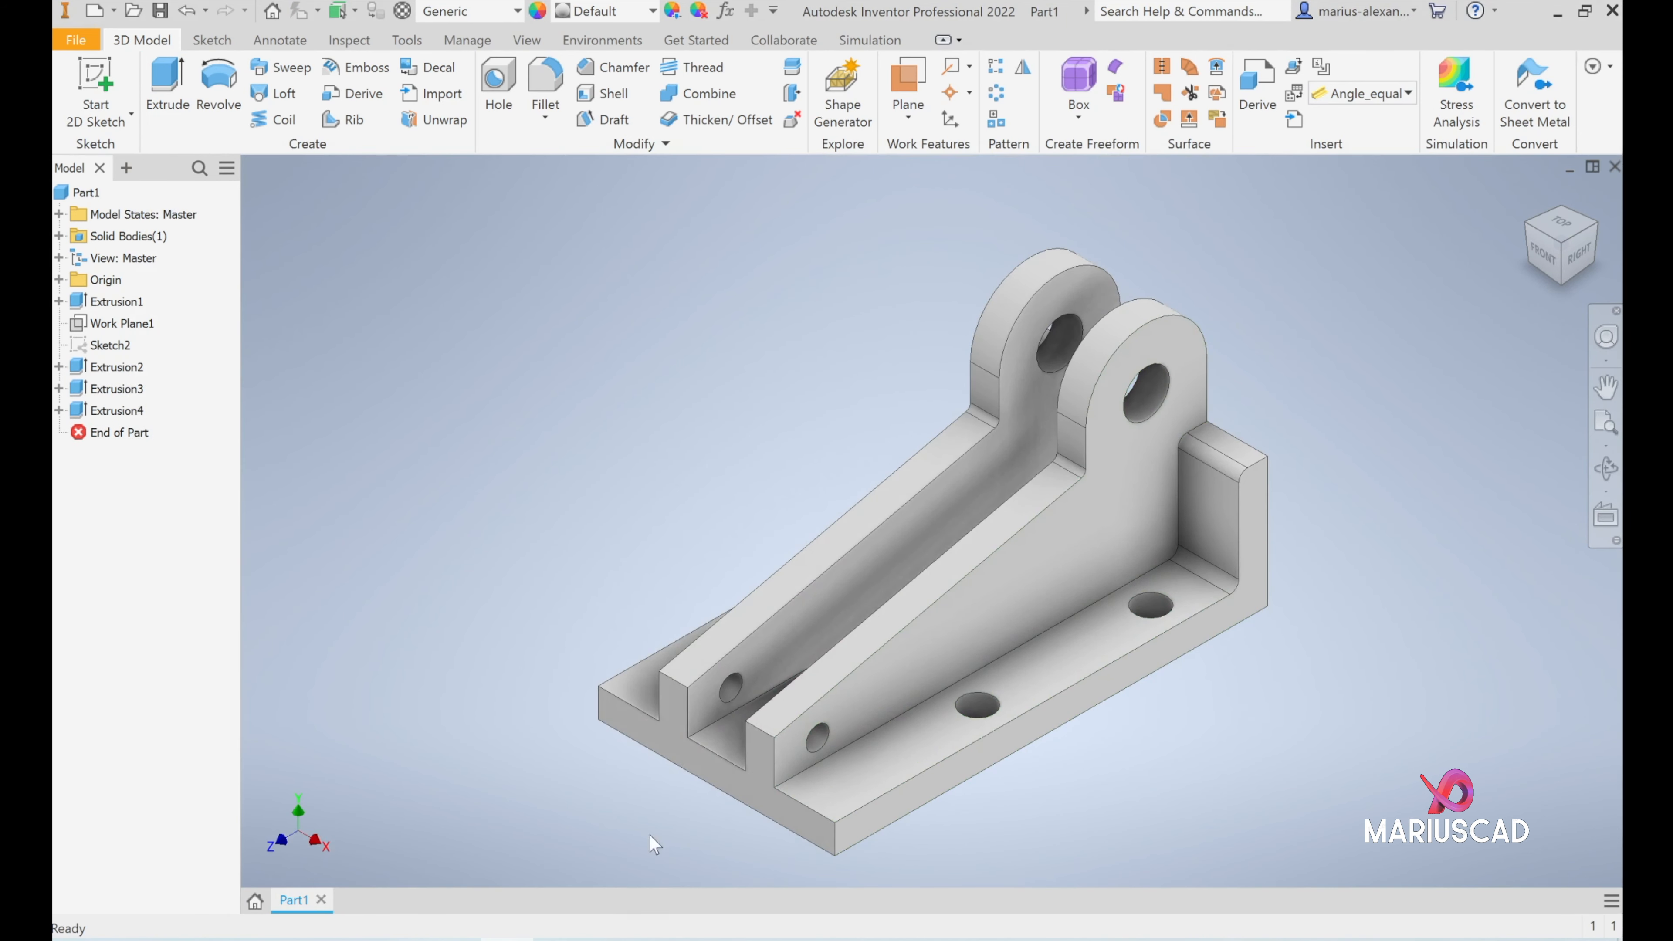
- Check the end radius on the reference drawing and fillet the low-end top edges of both ribs at 15 mm
{"action": "key", "text": "alt+Tab"}
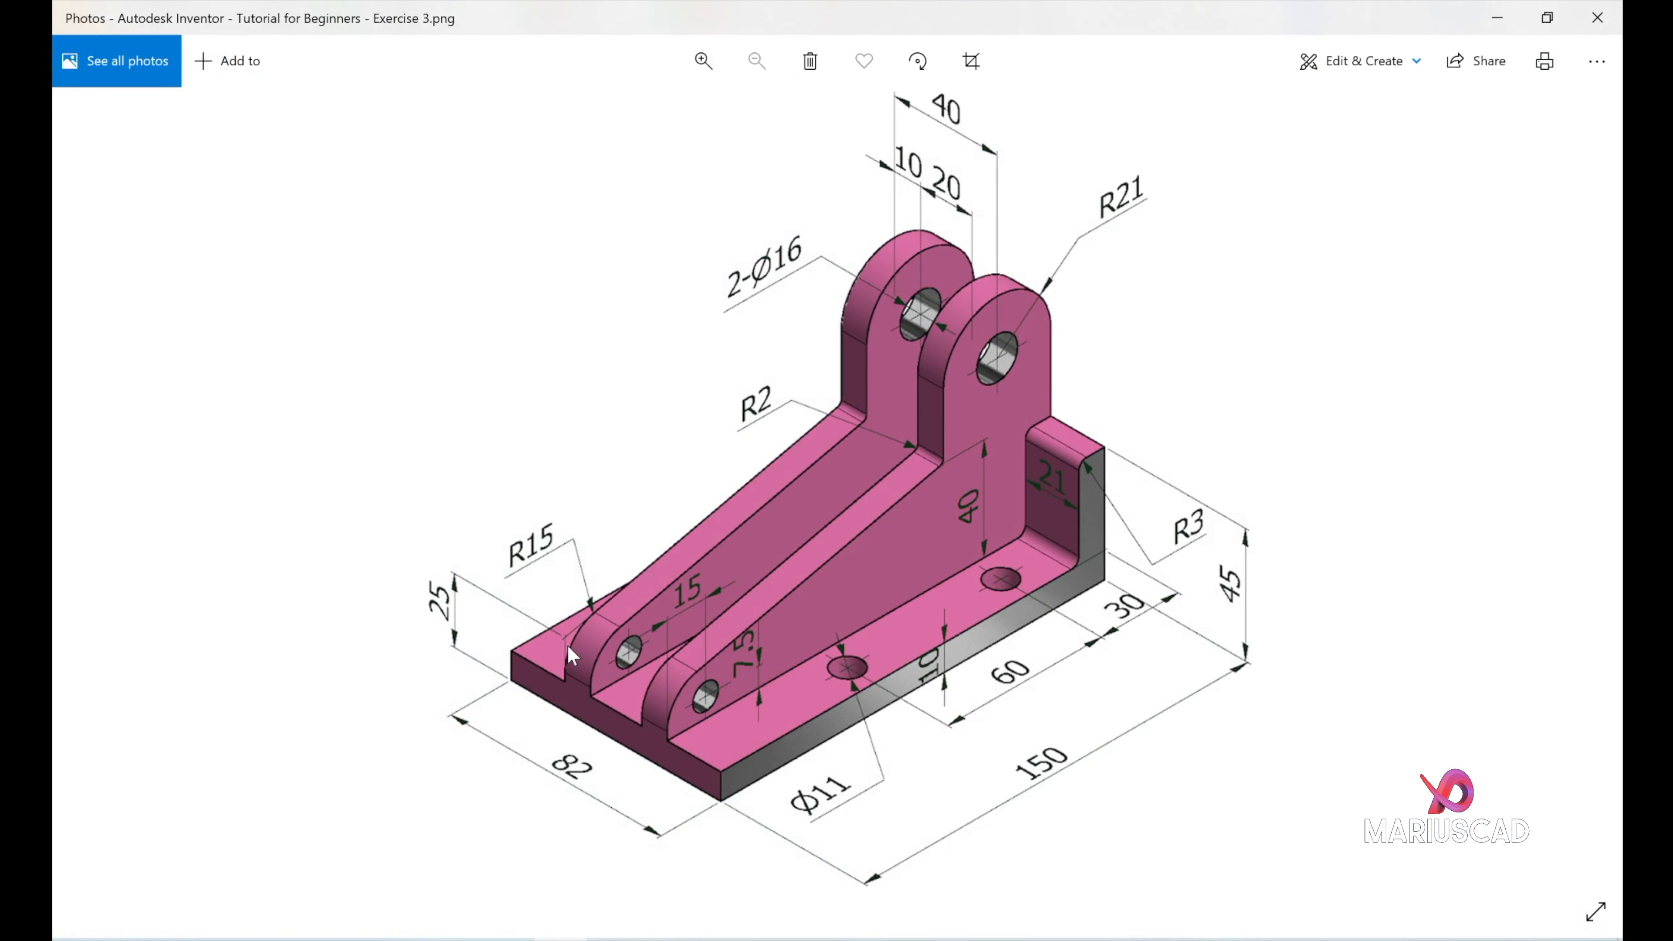
{"action": "left_click", "coordinate": [1497, 18]}
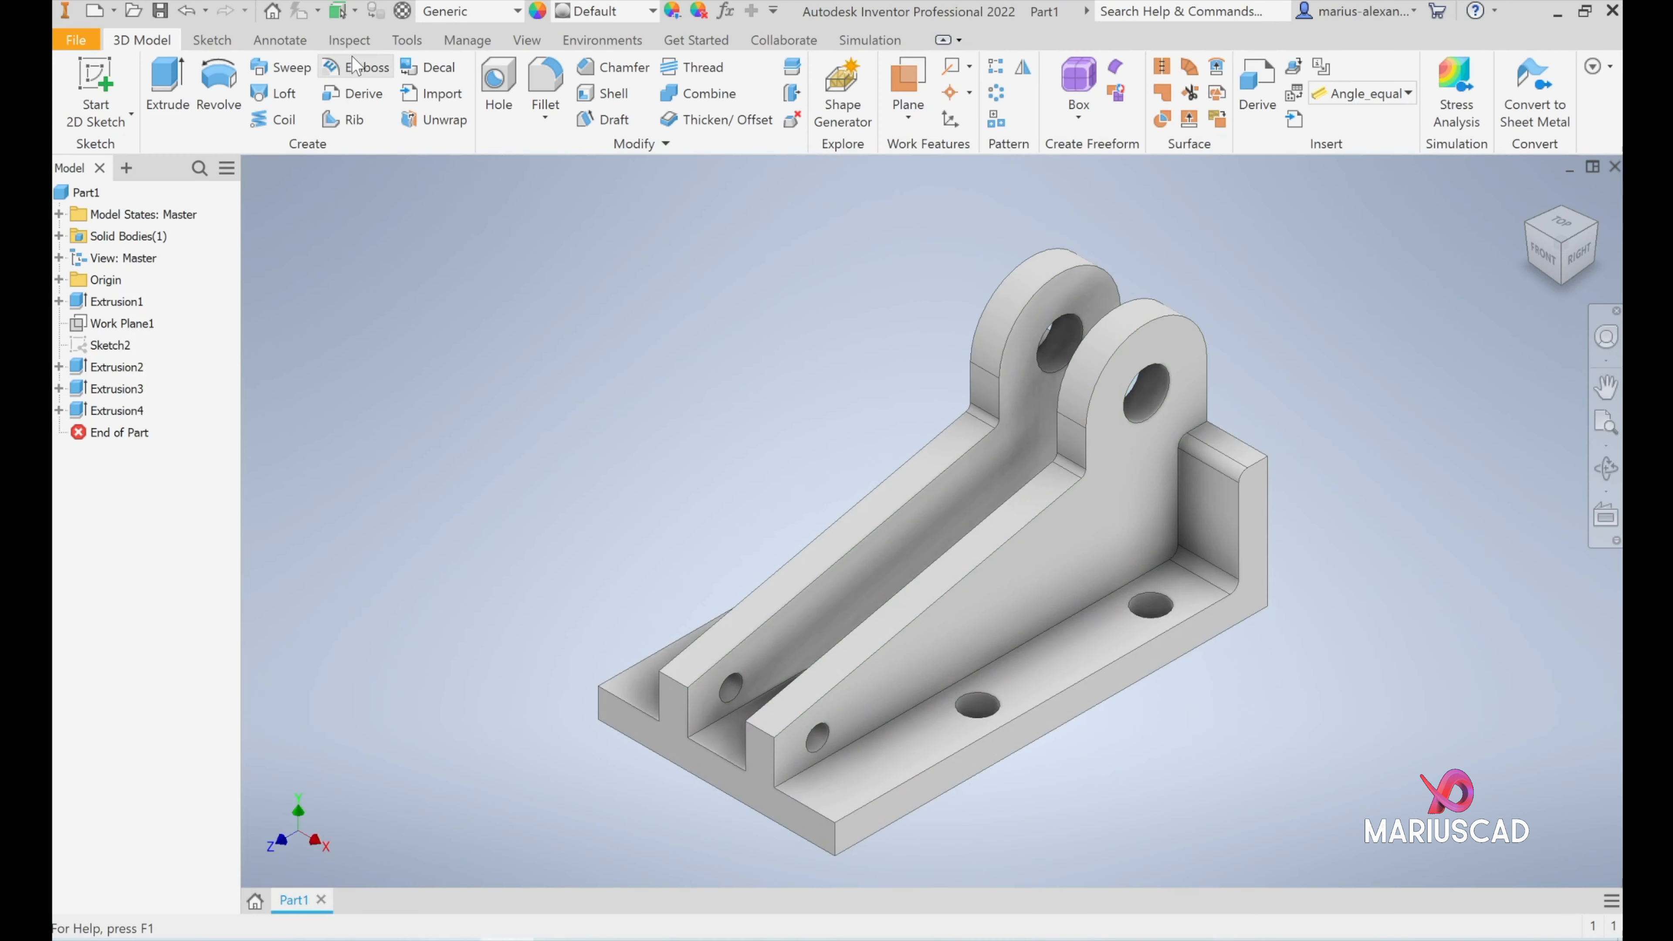
{"action": "left_click", "coordinate": [545, 77]}
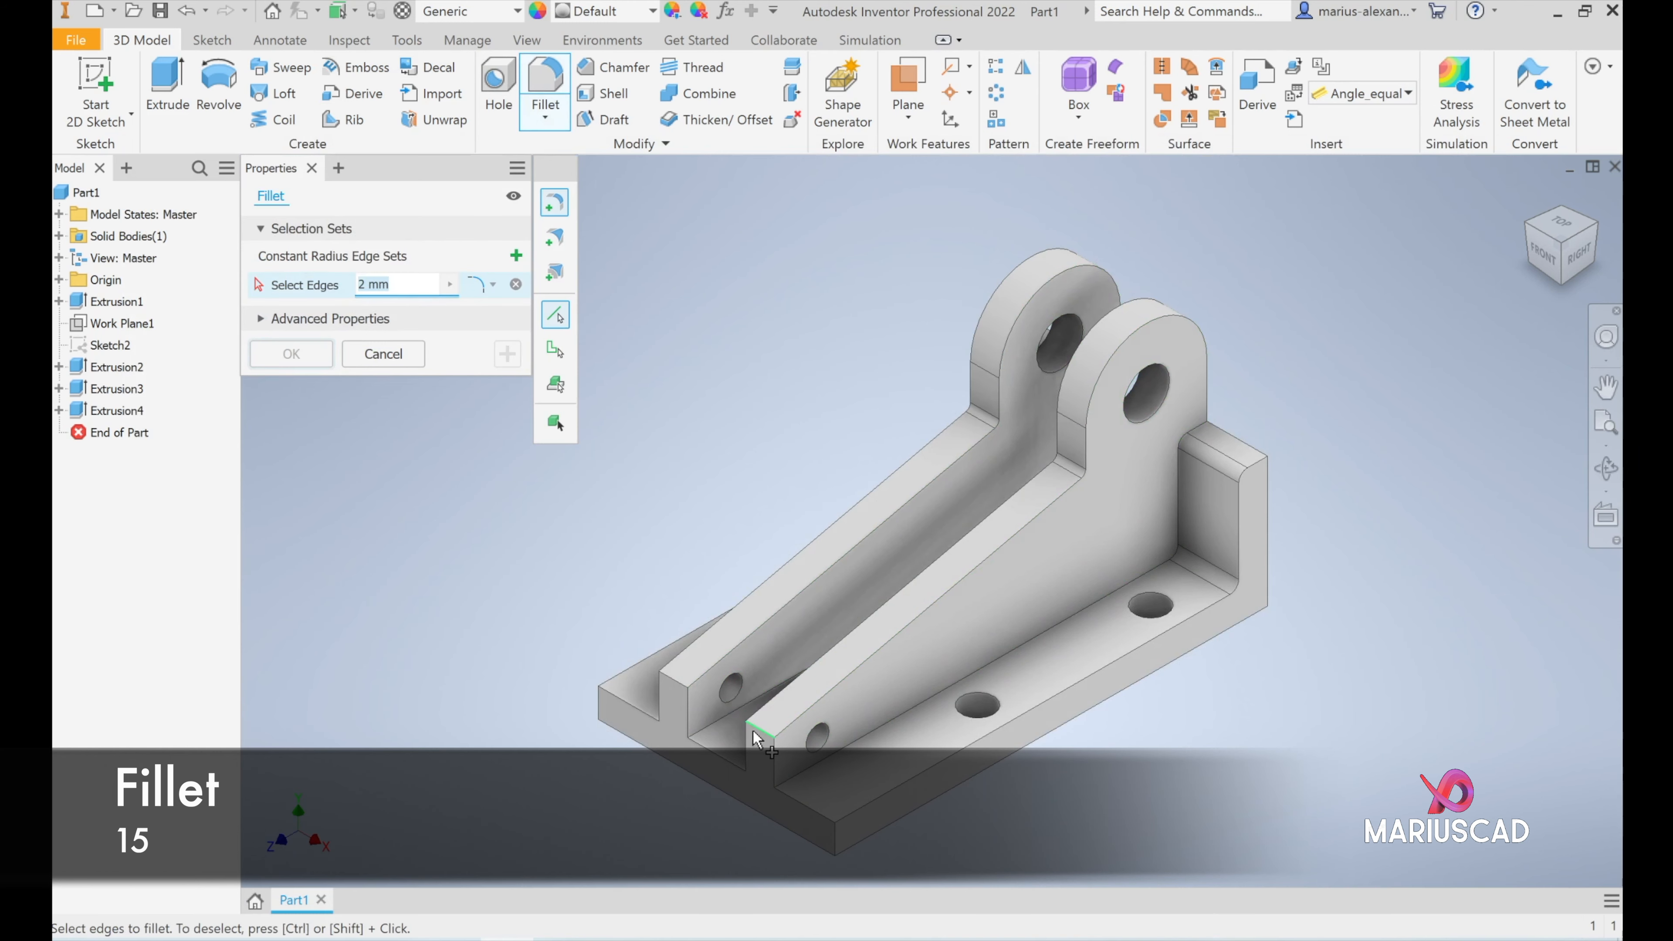
{"action": "left_click", "coordinate": [764, 735]}
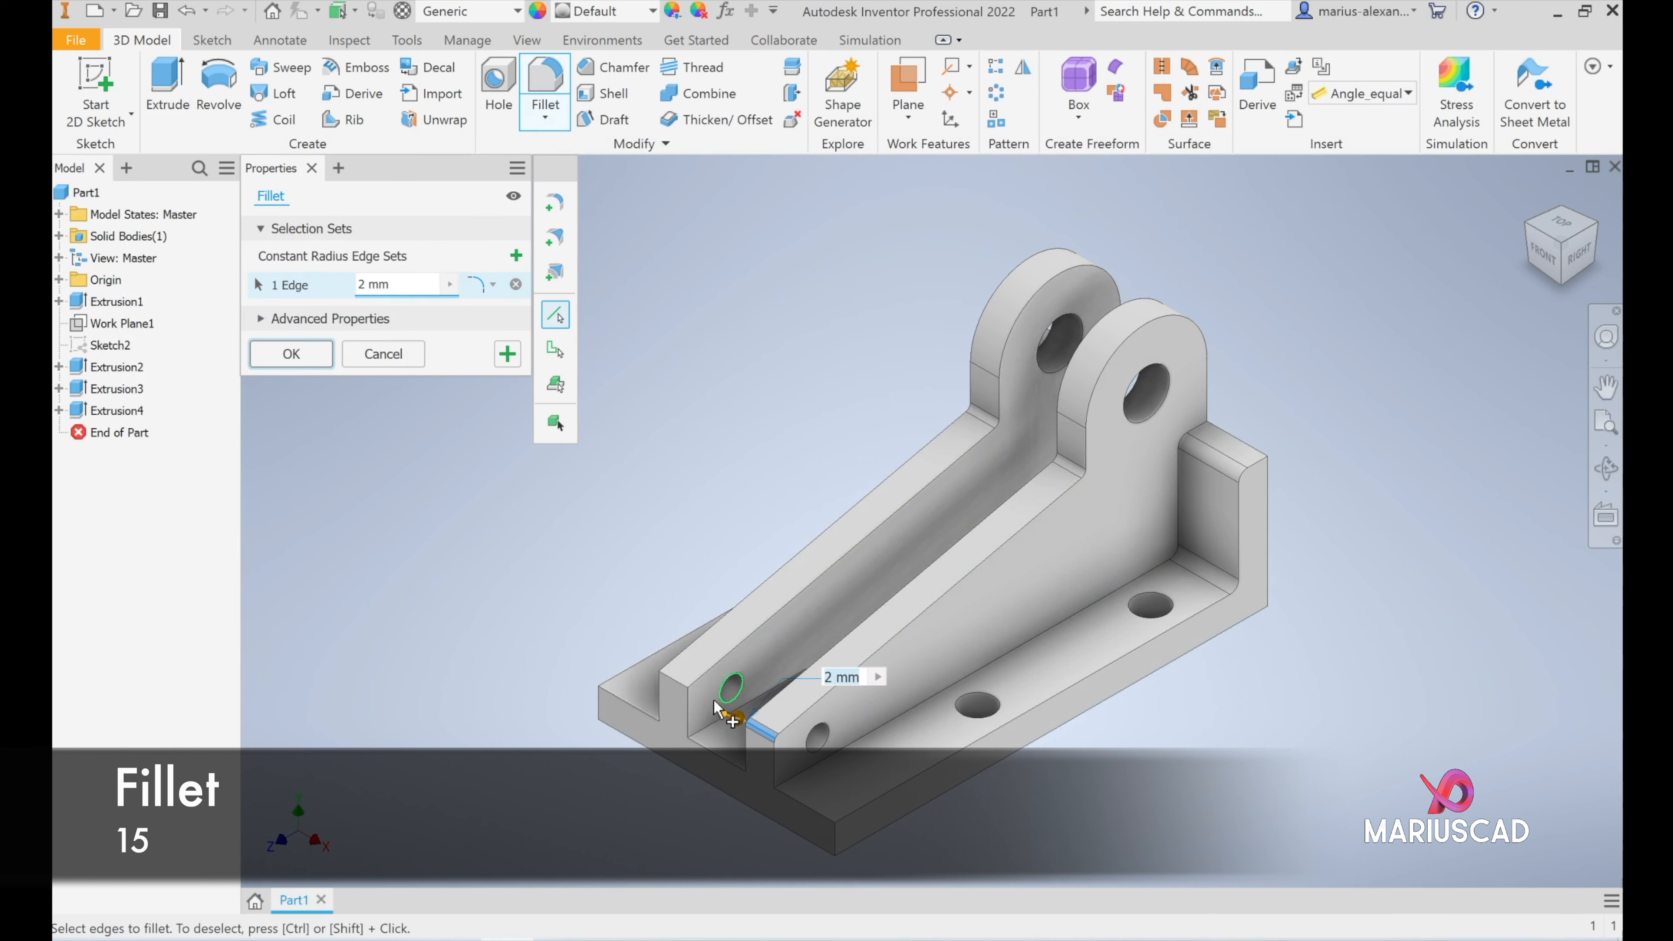
{"action": "left_click", "coordinate": [683, 688]}
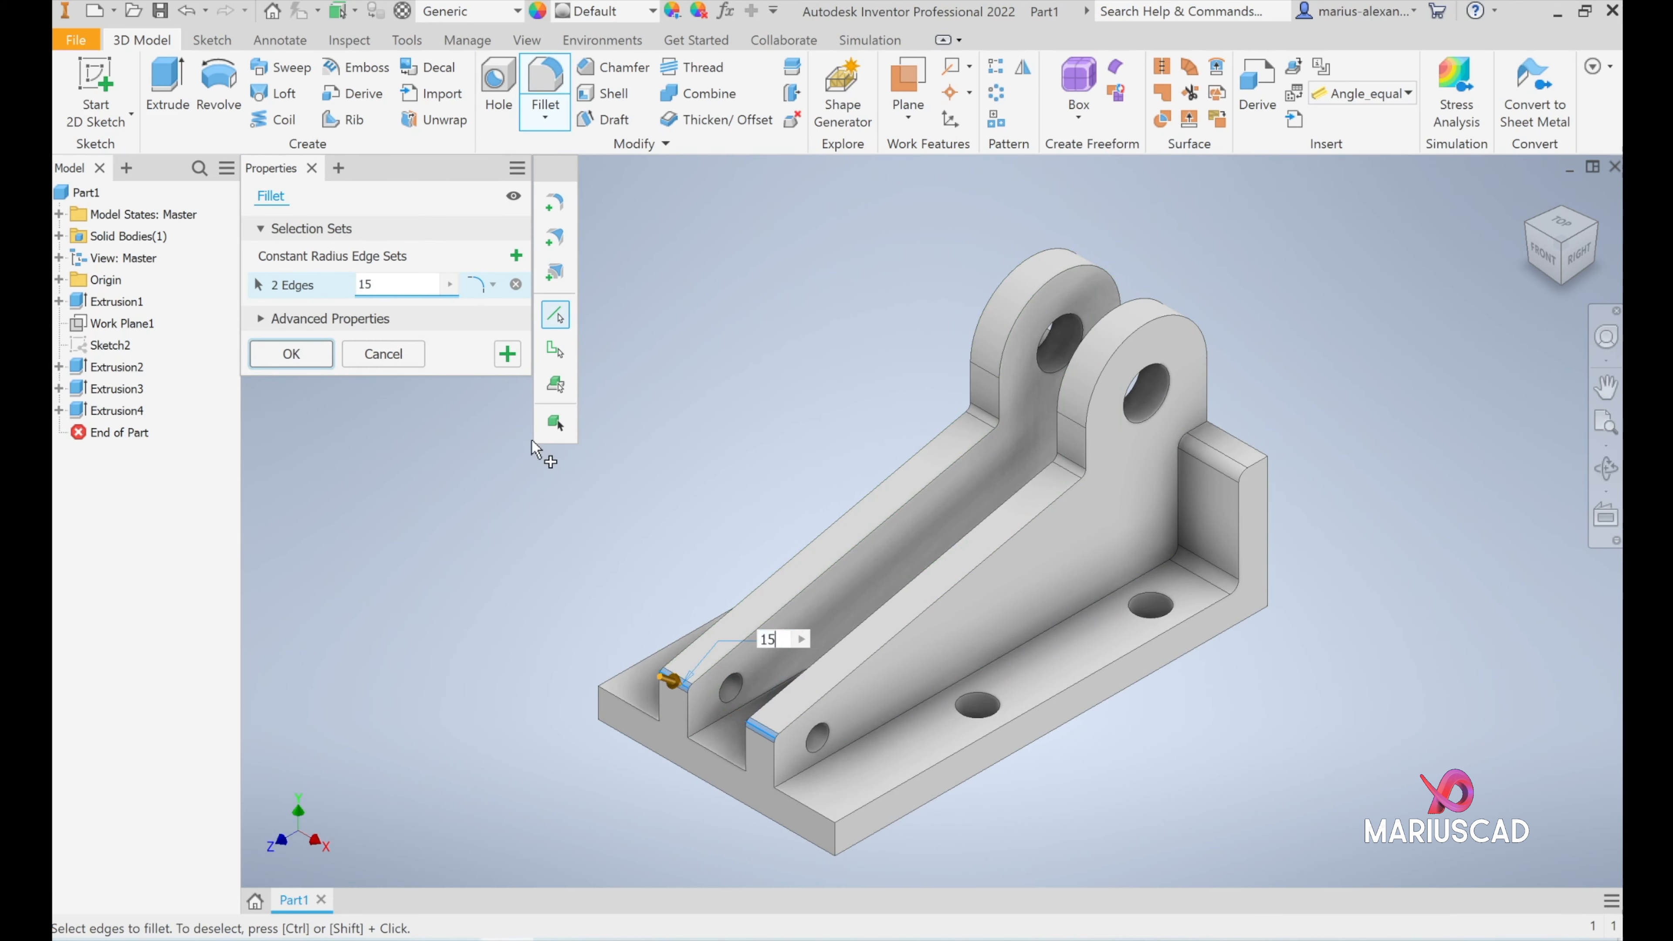
{"action": "key", "text": "Return"}
{"action": "middle_click_drag", "start_coordinate": [1261, 643], "coordinate": [1195, 643]}
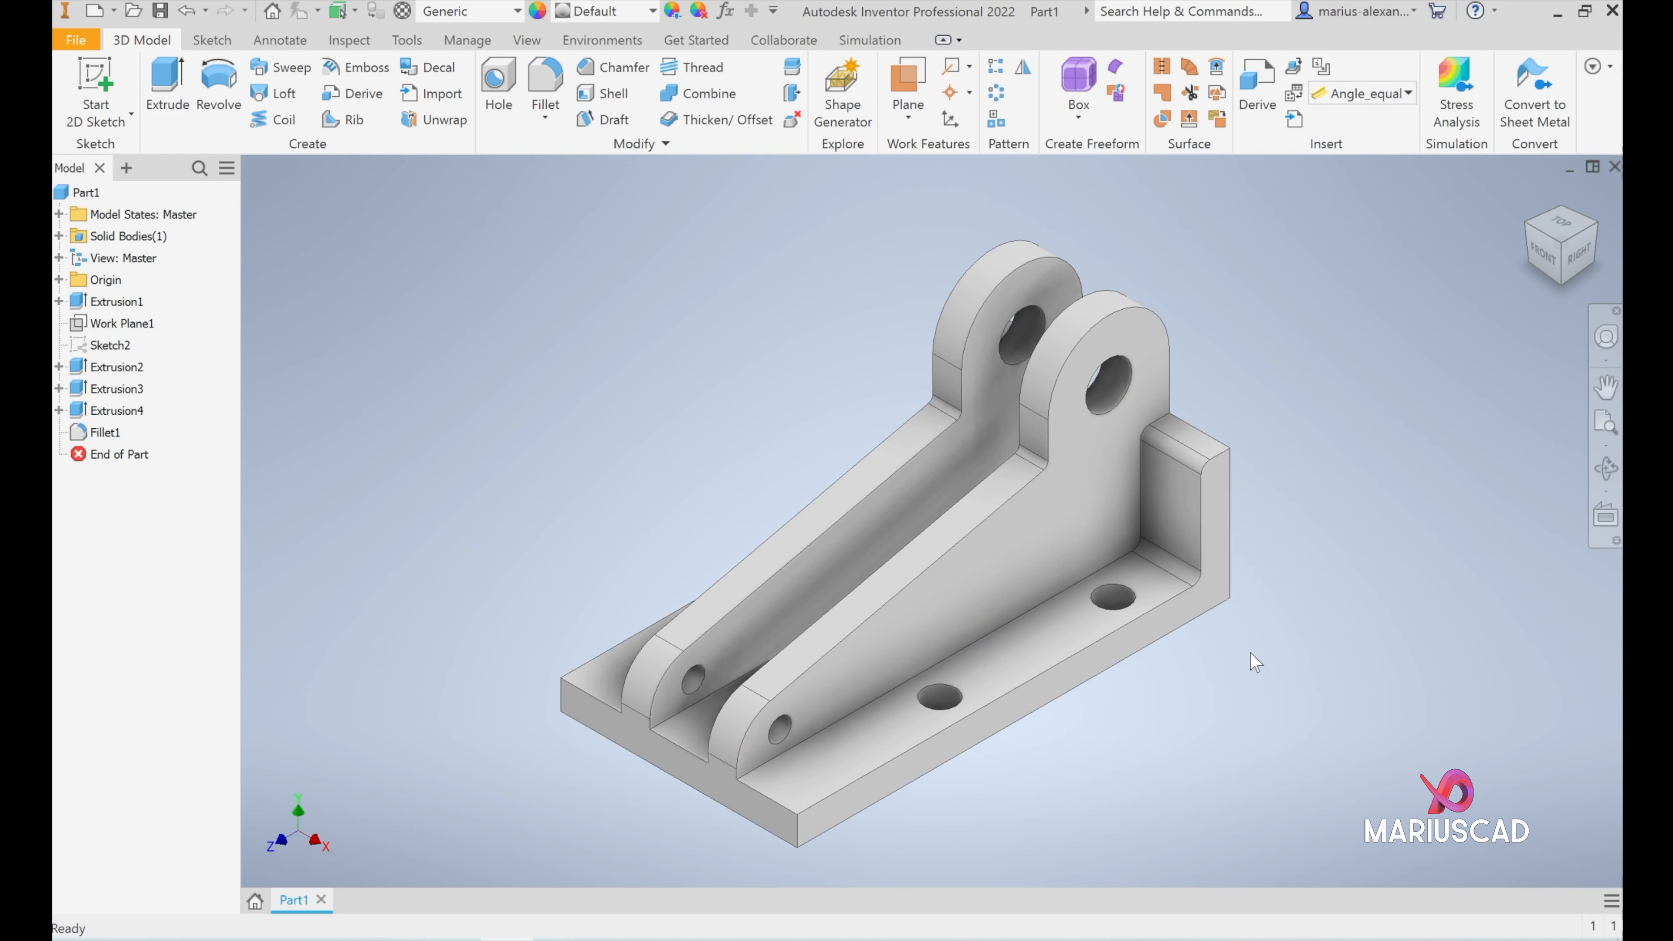
- Apply the Pink appearance to the whole bracket and inspect the finished part from several sides
{"action": "left_click", "coordinate": [651, 13]}
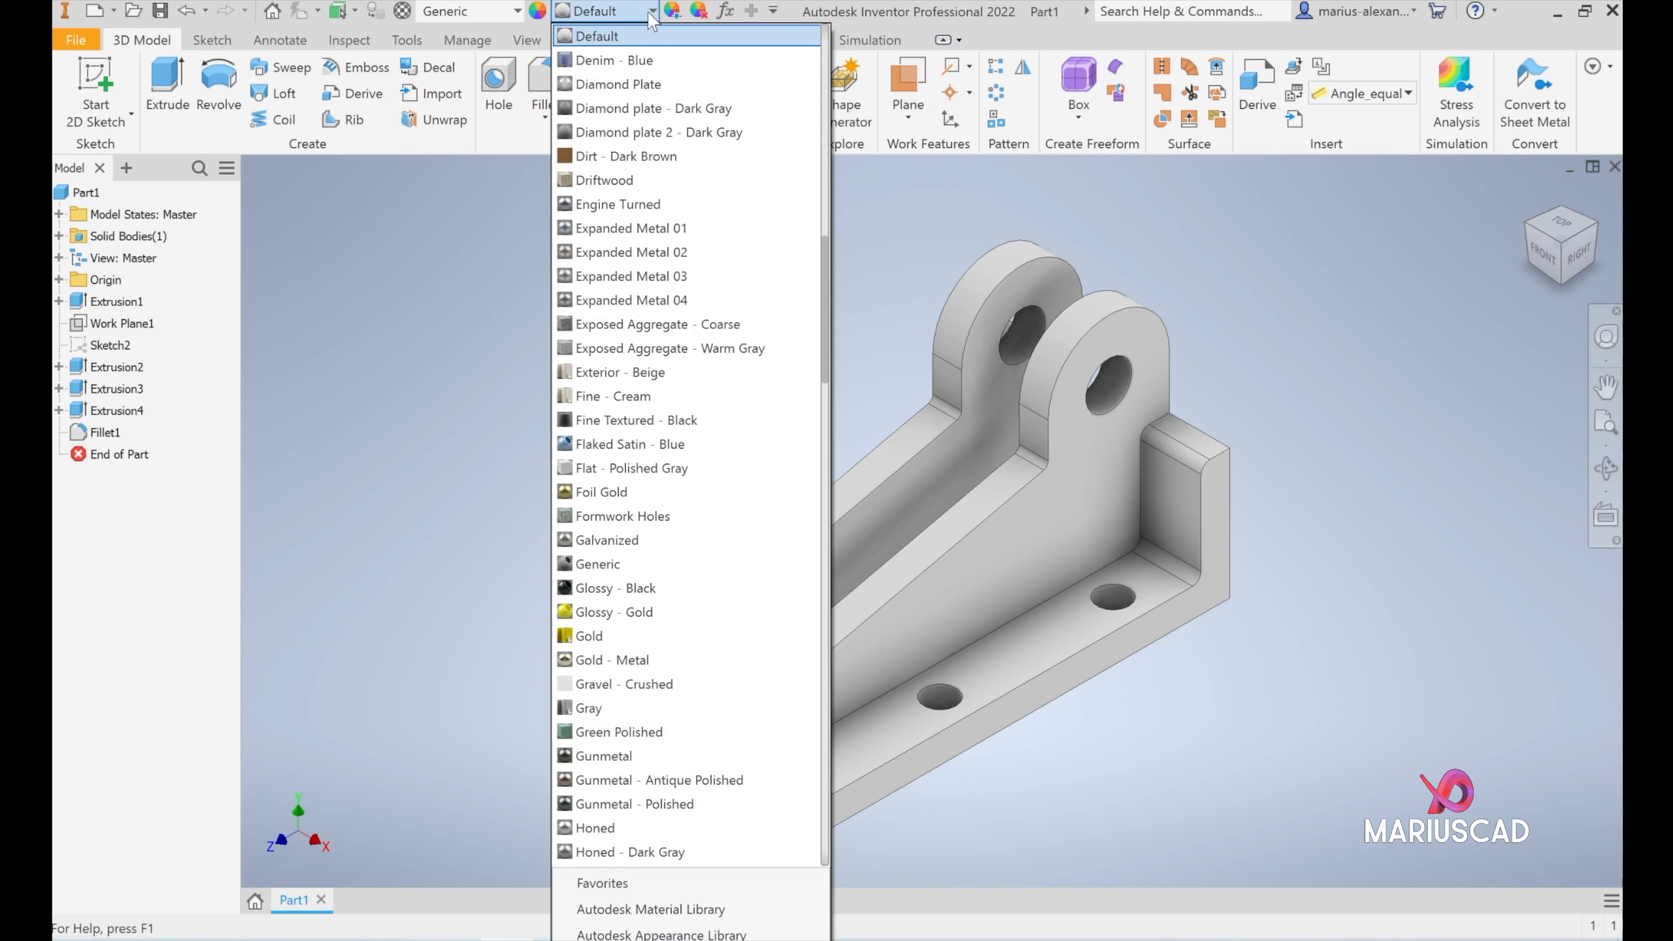
{"action": "type", "text": "pi"}
{"action": "key", "text": "Return"}
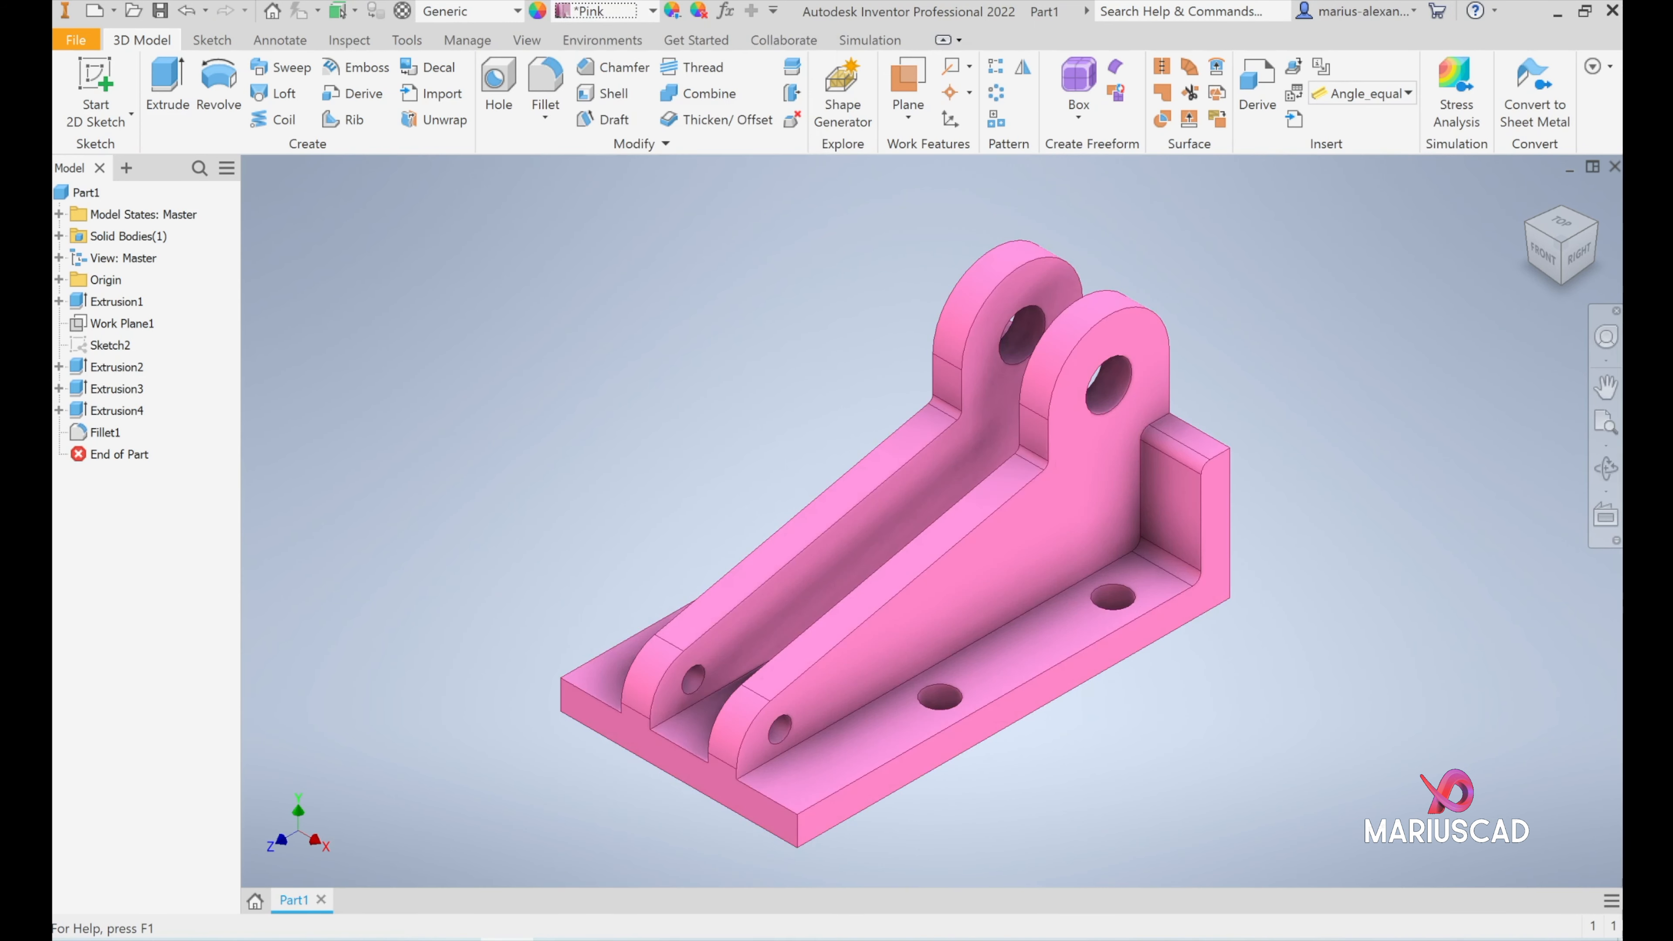
{"action": "middle_click_drag", "start_coordinate": [1259, 530], "coordinate": [1265, 586]}
{"action": "middle_click_drag", "start_coordinate": [1358, 559], "coordinate": [1220, 626], "text": "shift"}
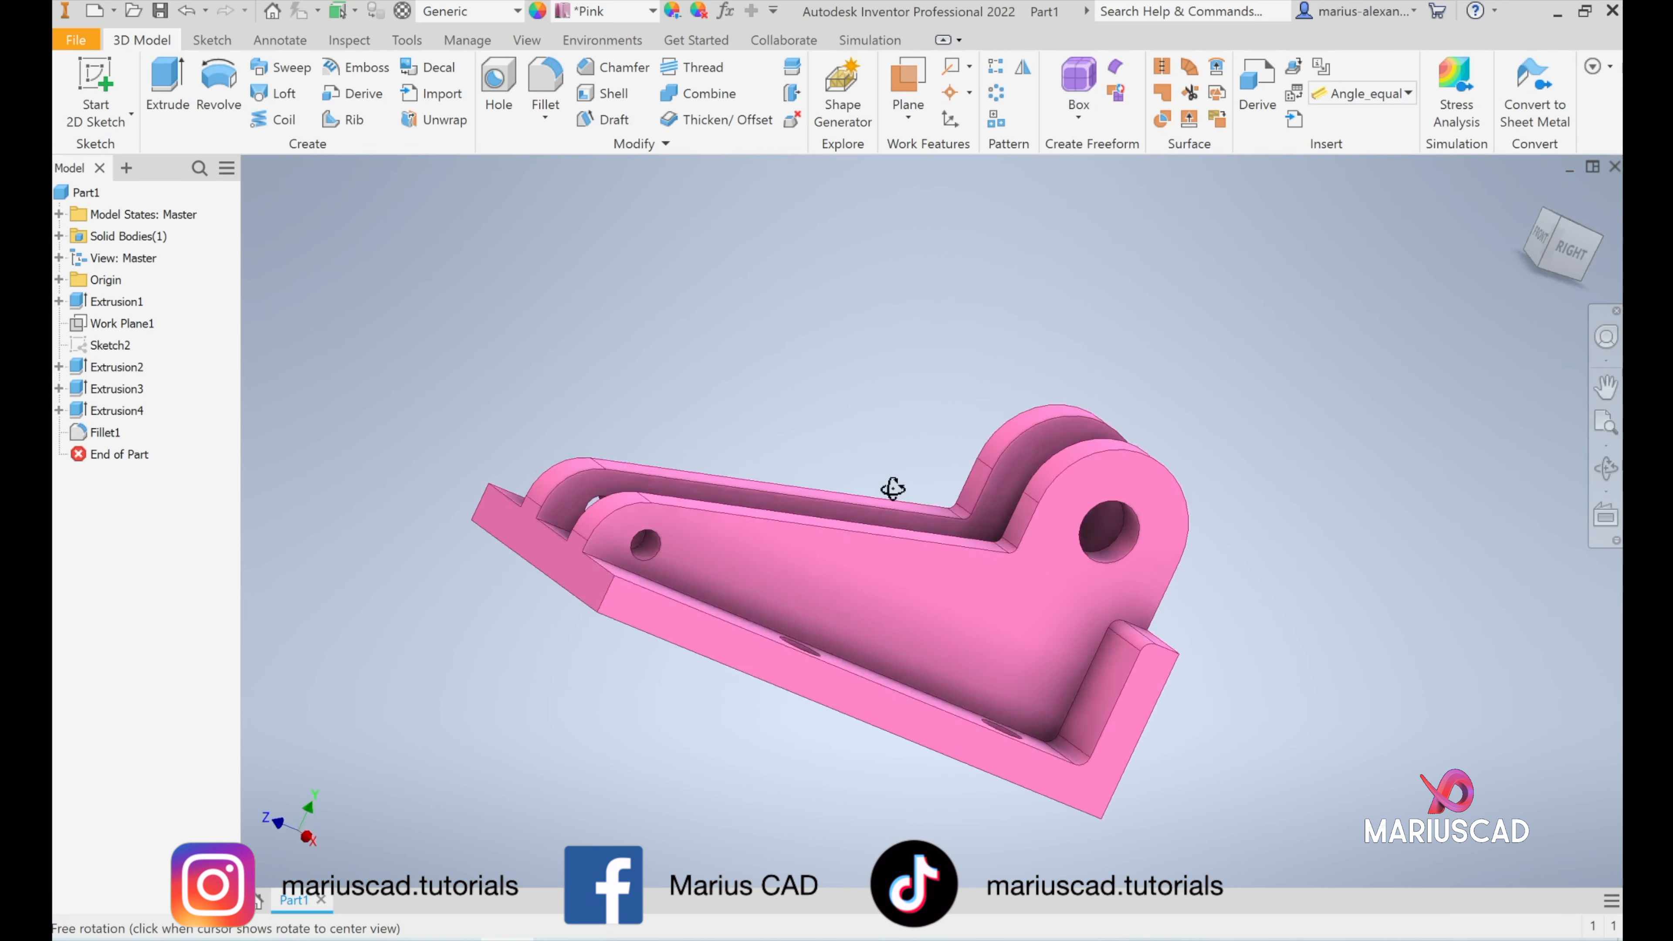
{"action": "middle_click_drag", "start_coordinate": [893, 488], "coordinate": [807, 433], "text": "shift"}
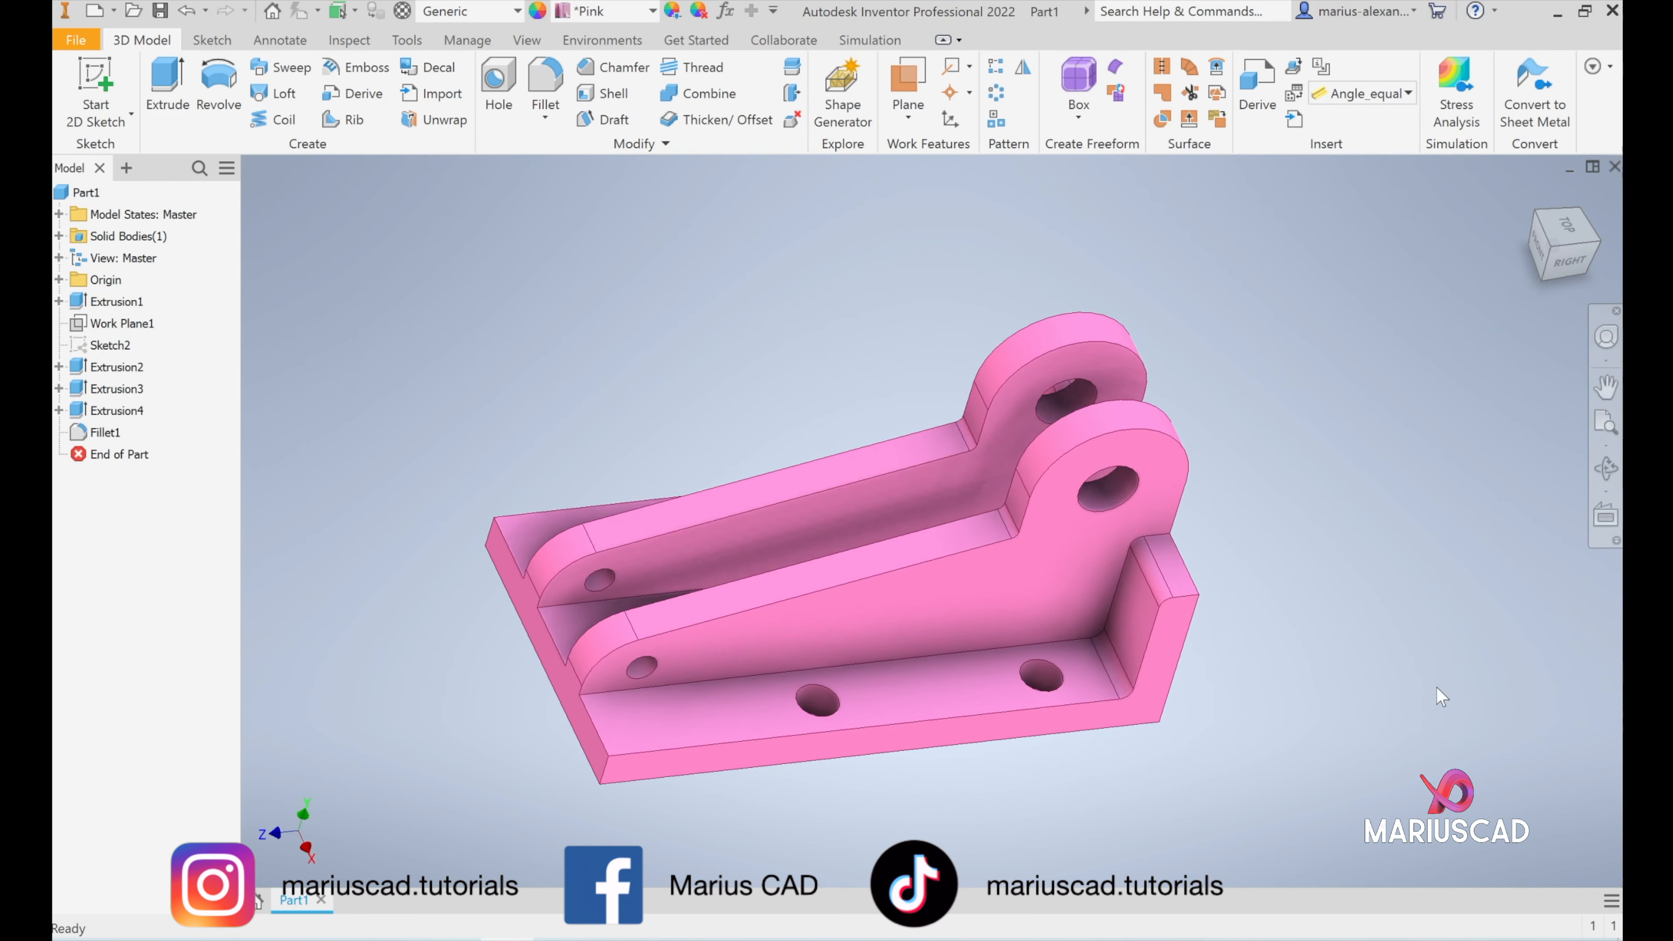